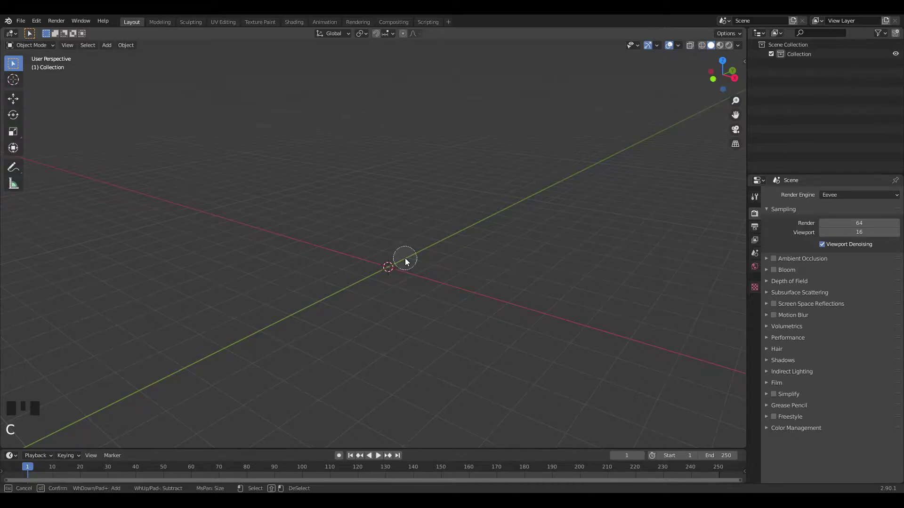
key("Escape")
key("w")
key("w")
mouse_move(461, 250)
middle_mouse_down()
mouse_move(472, 238)
mouse_move(472, 268)
mouse_move(468, 258)
middle_mouse_up()
scroll(468, 259, "up", 1)
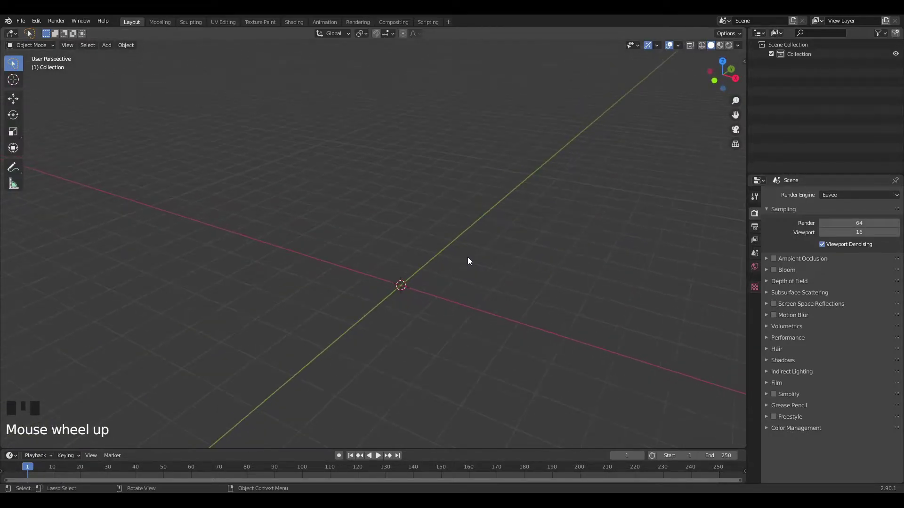
Add a plane mesh at the world origin
key("shift+a")
mouse_move(467, 258)
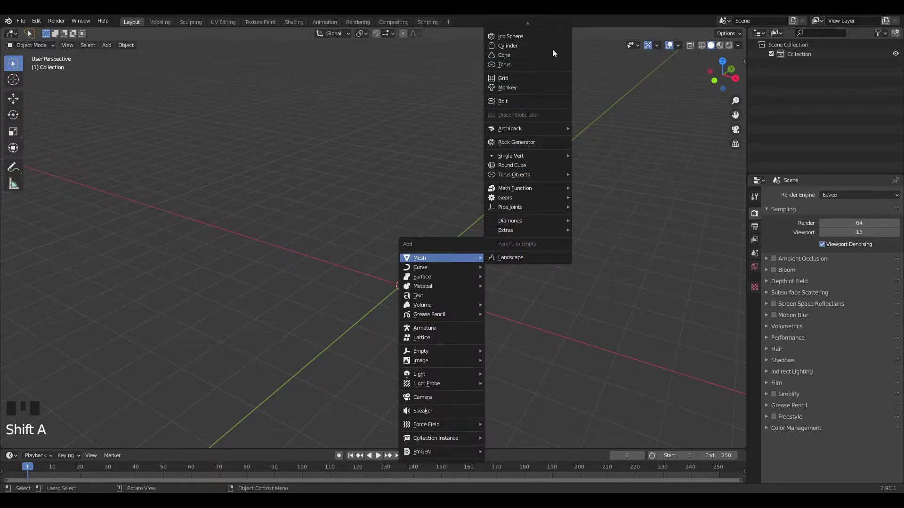
left_click(541, 26)
middle_click_drag(501, 123, 513, 138)
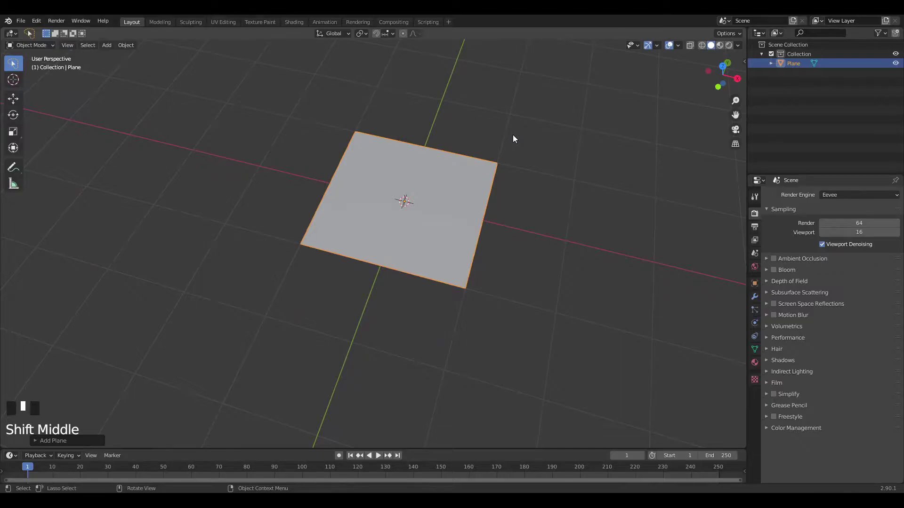
key("KP_7")
scroll(513, 135, "up", 4)
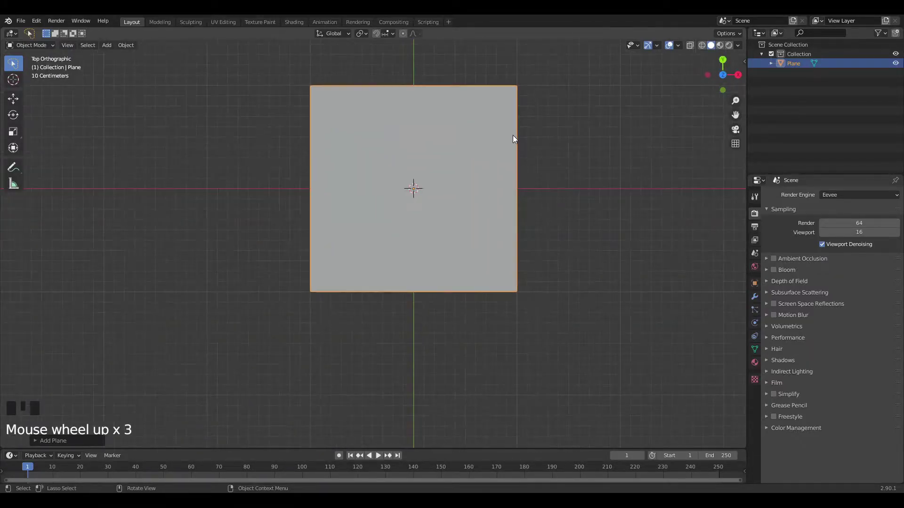
middle_click_drag(529, 116, 490, 198, "shift")
scroll(490, 198, "down", 2)
key("Tab")
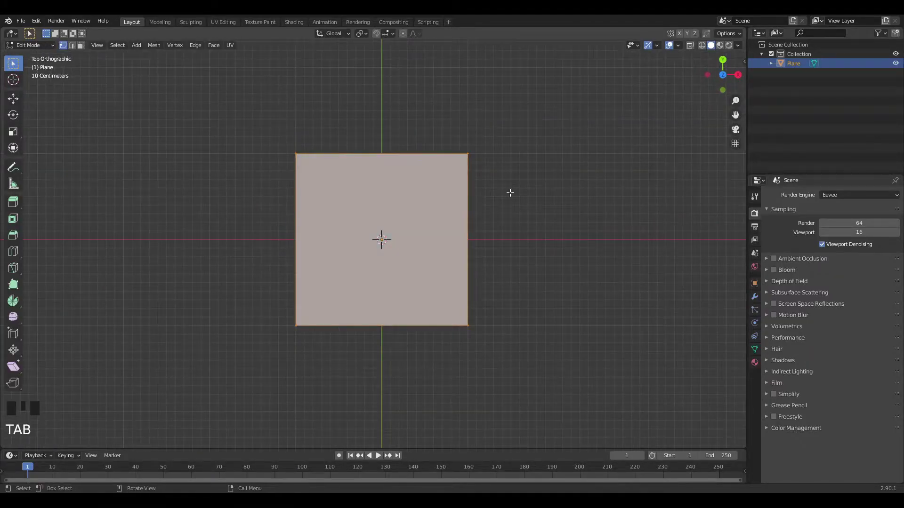
key("s")
left_click(509, 203)
key("Tab")
Shrink the plane along Y and along X into a small rectangle
key("s")
key("y")
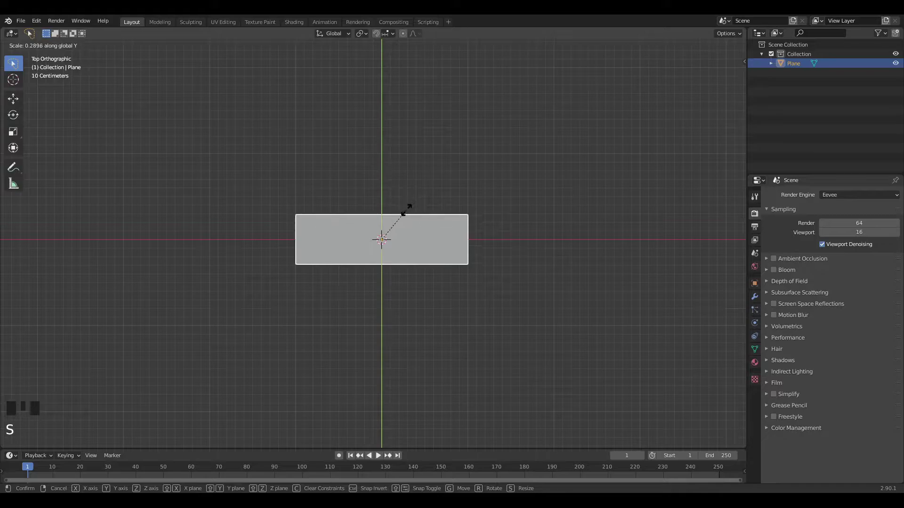
left_click(381, 217)
key("s")
key("x")
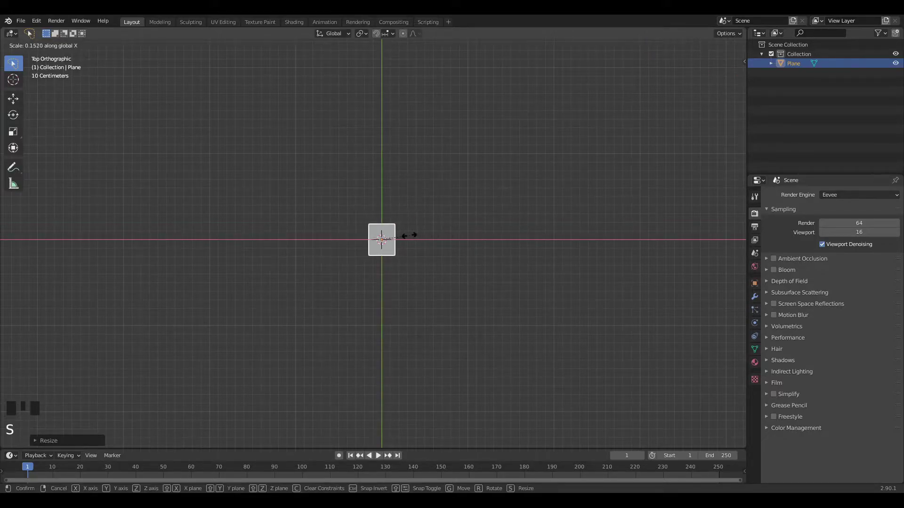
scroll(398, 237, "up", 5)
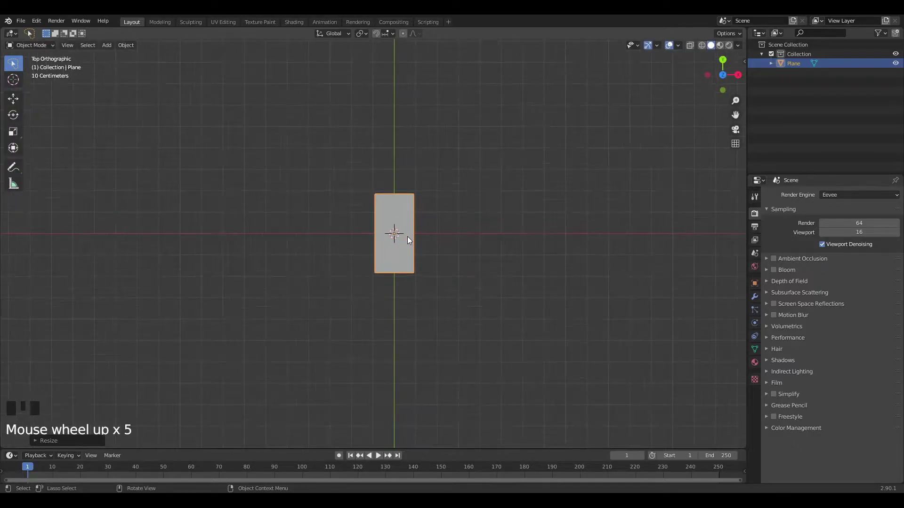
left_click(433, 237)
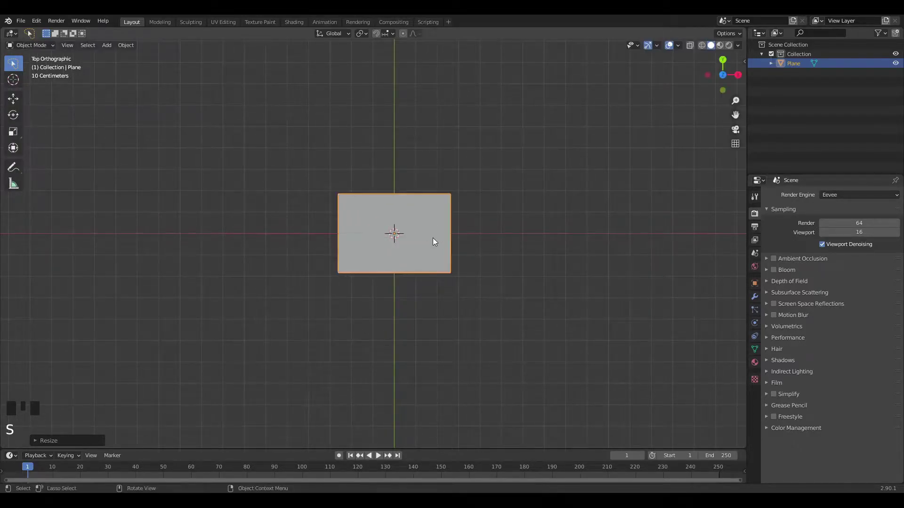
Stretch the rectangle along Y, and scale it along X to about 0.59 to form a long narrow strip
key("s")
key("y")
left_click(444, 131)
key("s")
key("x")
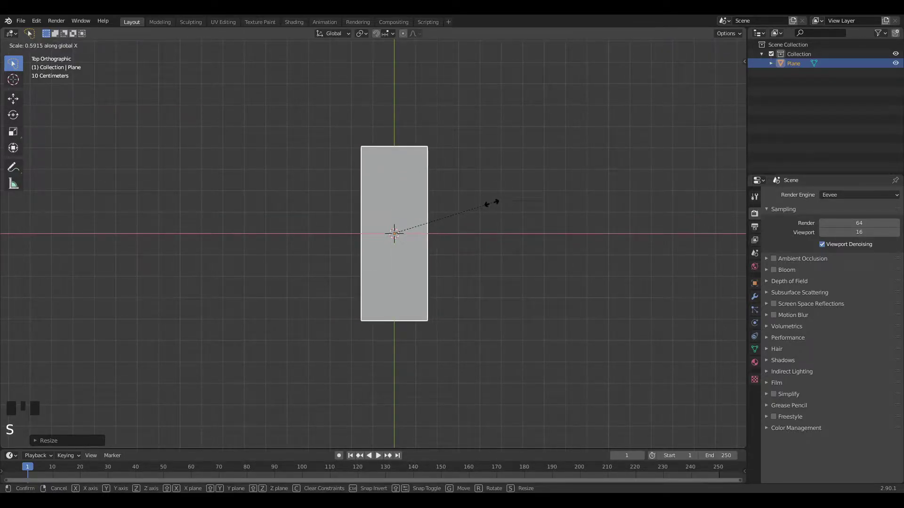
left_click(492, 204)
Rename the plane object as Slope
middle_click_drag(494, 203, 517, 209)
key("KP_7")
double_click(791, 63)
key("Left")
key("Left")
key("Left")
type("Sla")
type("pe")
key("Return")
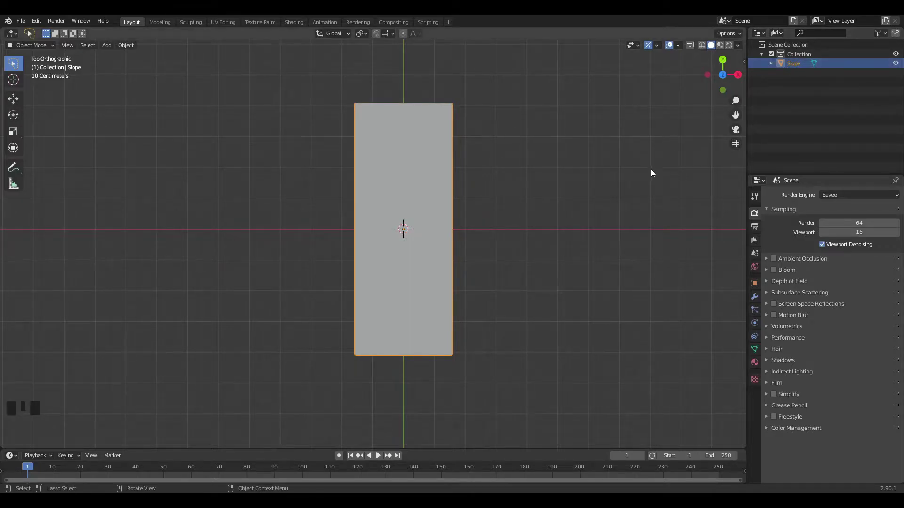
Extrude the two short end edges of the Slope strip straight upward to form end walls
key("Tab")
key("2")
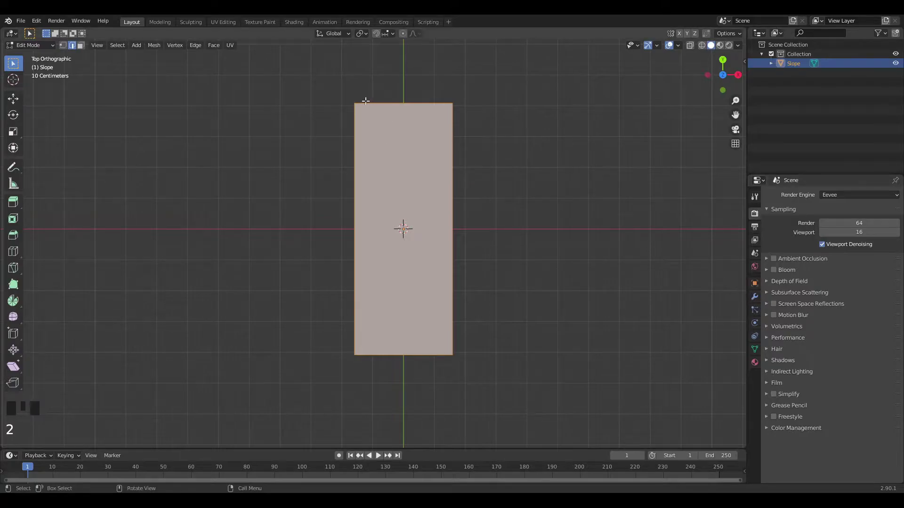
left_click(385, 104)
left_click(404, 359, "shift")
middle_click_drag(508, 315, 607, 231)
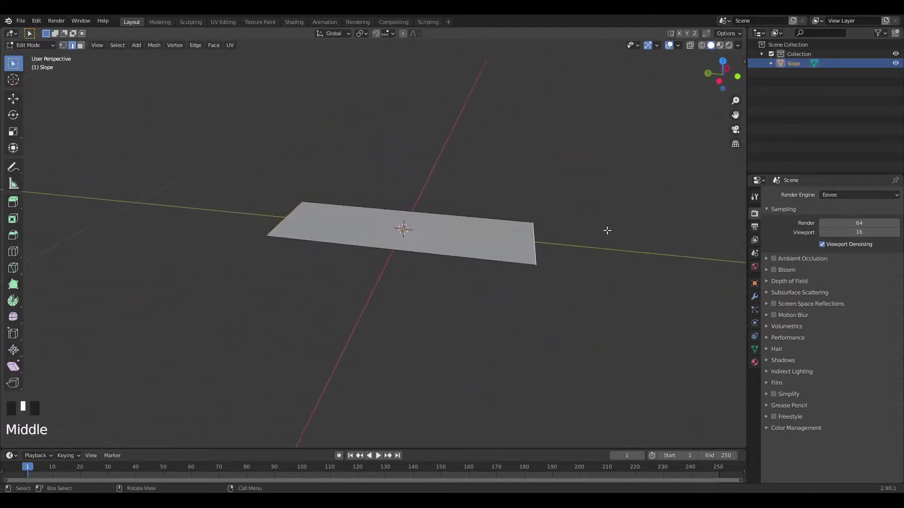
key("KP_1")
key("e")
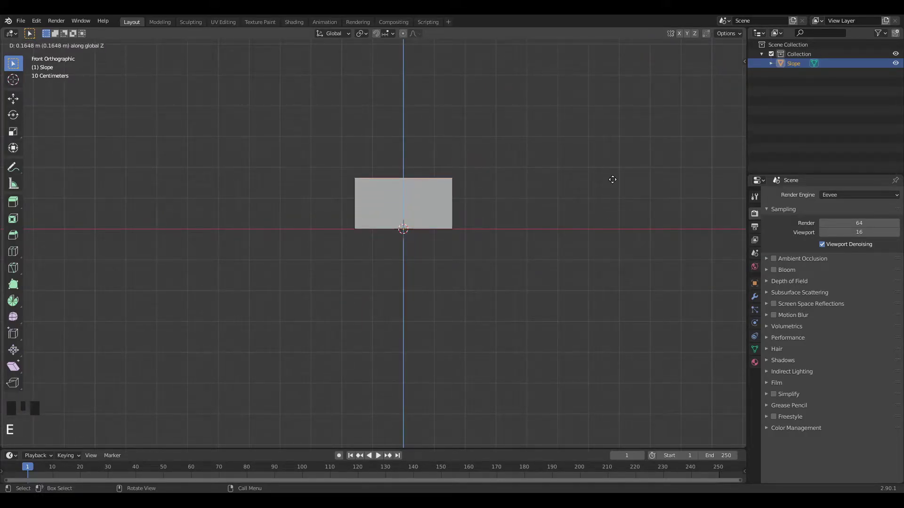
left_click(591, 248)
middle_click_drag(591, 248, 613, 255)
key("Tab")
Add a Solidify modifier to the Slope with Even Thickness enabled and a thickness of 0.05 m
left_click(754, 297)
left_click(755, 297)
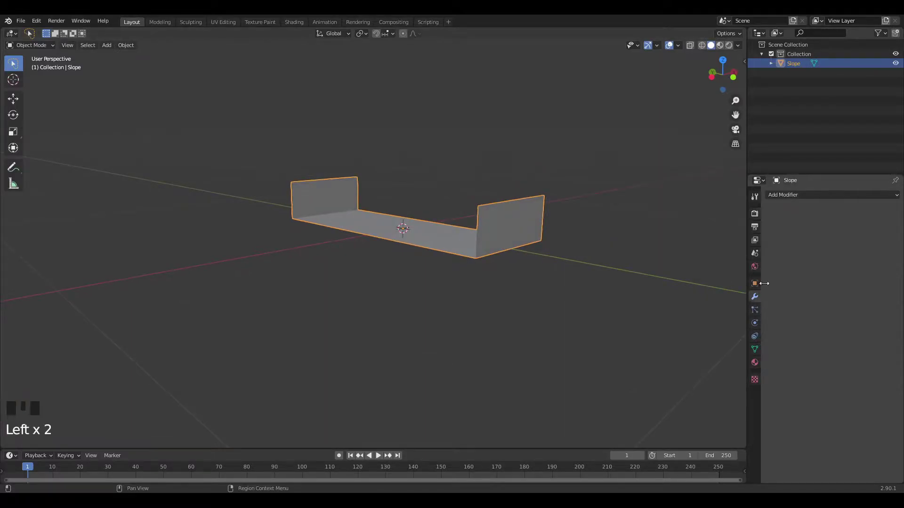
left_click(793, 196)
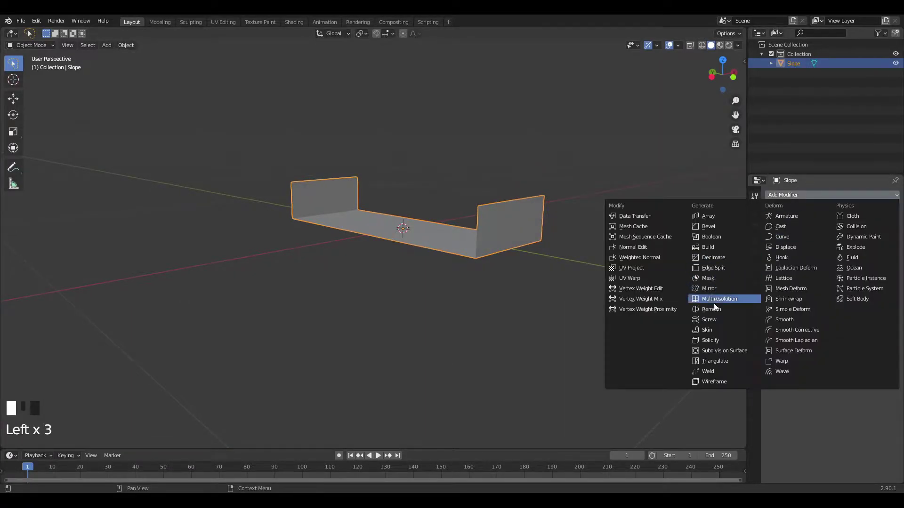
left_click(714, 339)
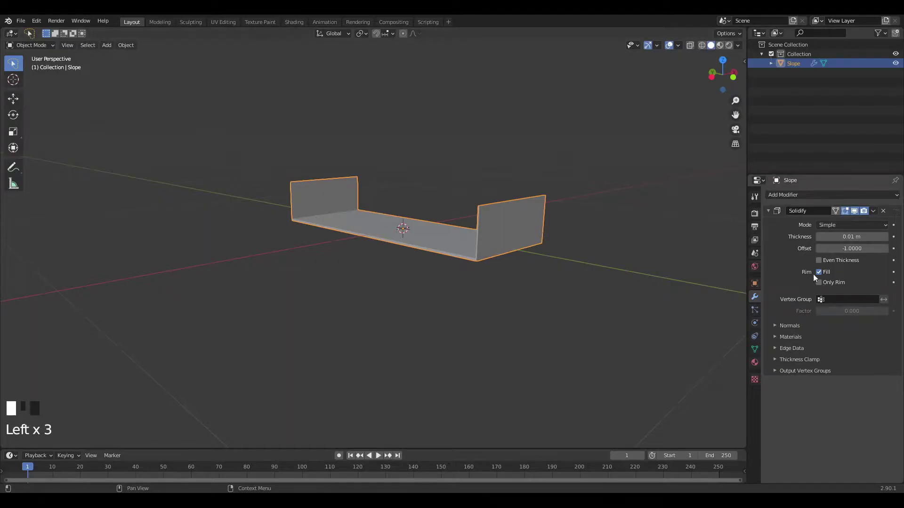
left_click(819, 261)
middle_click_drag(683, 261, 683, 259)
mouse_move(828, 236)
left_mouse_down("shift")
mouse_move(773, 237)
mouse_move(831, 237)
mouse_move(814, 237)
left_mouse_up("shift")
Add a Bevel modifier to the Slope with an amount of 0.026 m and 4 segments
left_click(798, 195)
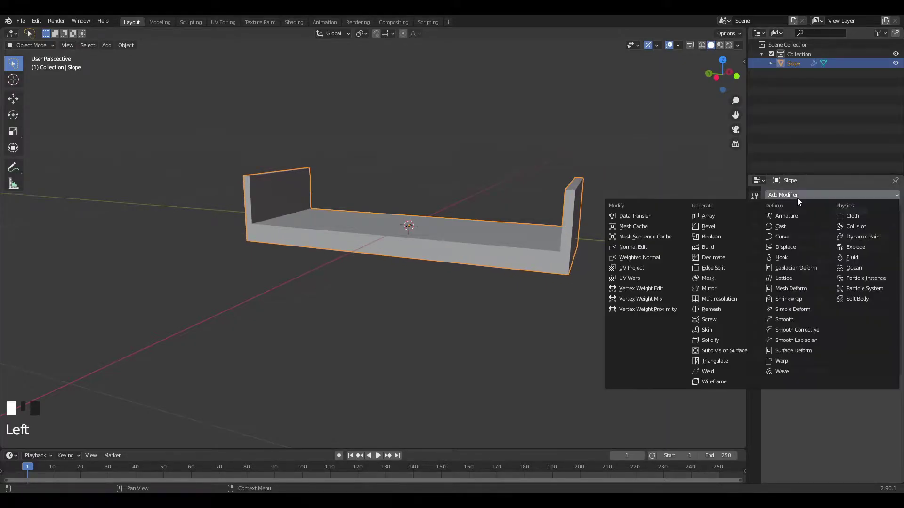
left_click(743, 227)
left_click_drag(867, 417, 867, 416, "shift")
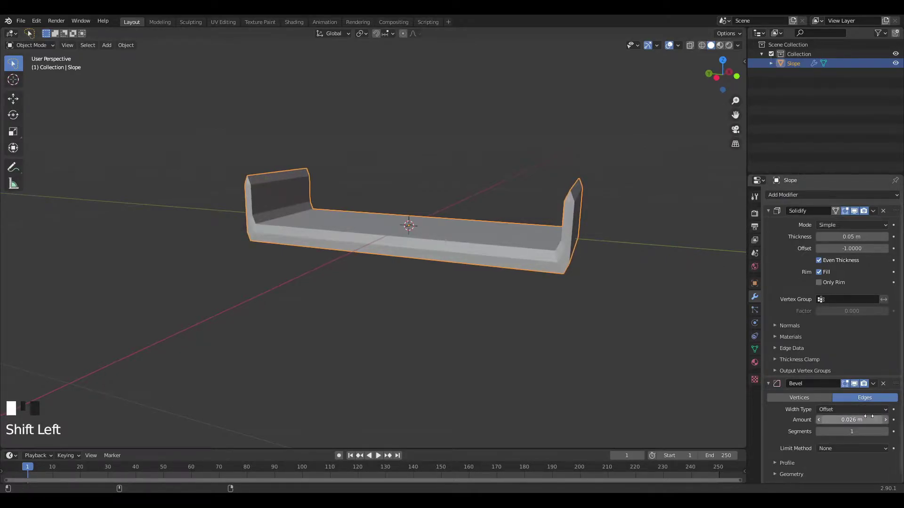
triple_click(885, 432)
left_click(886, 432)
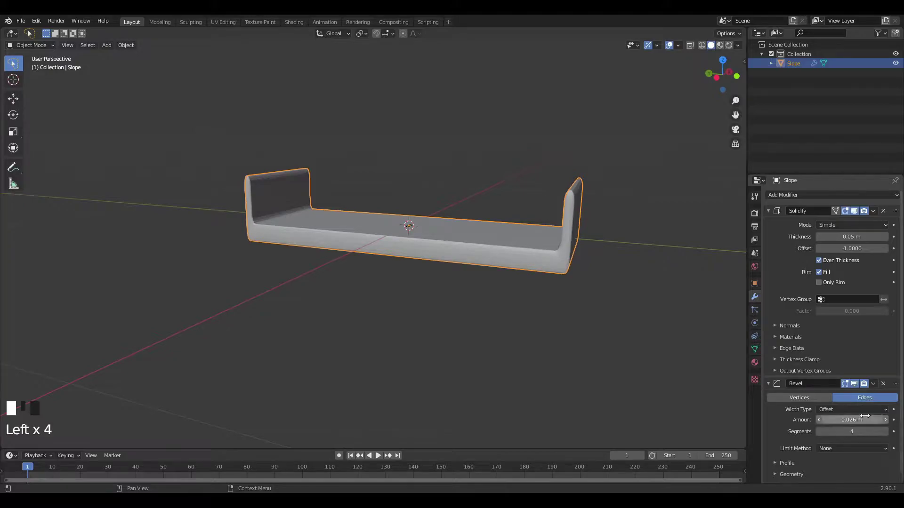
Refine the Bevel modifier's amount to 0.013 m
left_click_drag(848, 419, 843, 419, "shift")
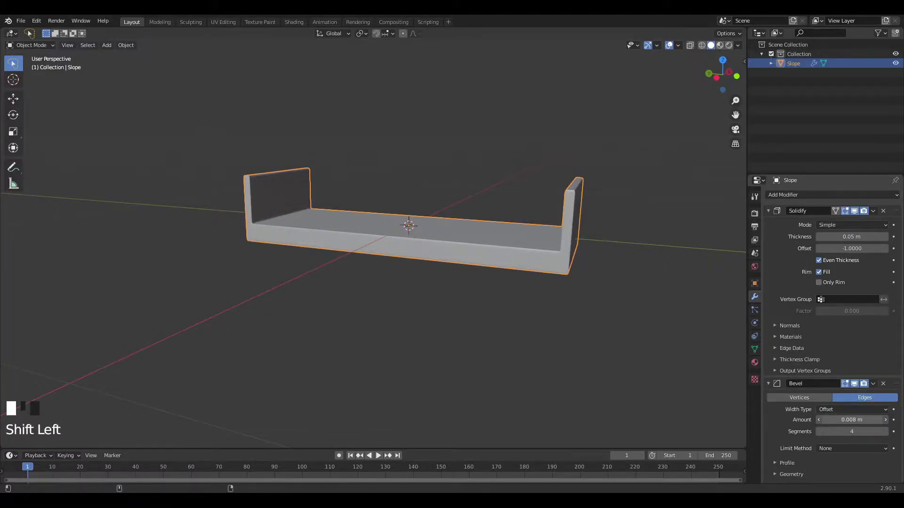
scroll(553, 233, "up", 3)
middle_click_drag(552, 233, 338, 272, "shift")
scroll(480, 244, "up", 1)
mouse_move(836, 420)
left_mouse_down("shift")
mouse_move(846, 420)
mouse_move(832, 420)
left_mouse_up("shift")
left_click(795, 195)
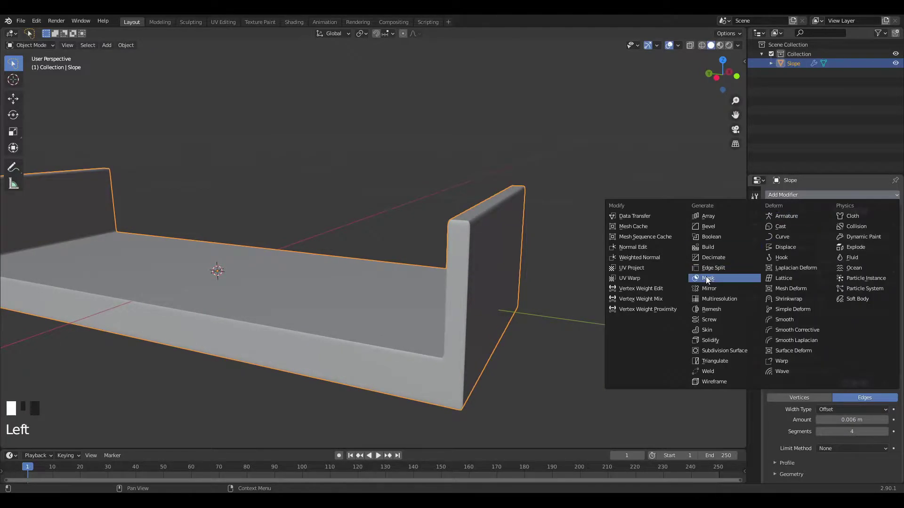
left_click(698, 341)
mouse_move(620, 318)
middle_mouse_down()
mouse_move(628, 312)
mouse_move(617, 311)
middle_mouse_up()
right_click(499, 261)
middle_click_drag(499, 261, 553, 254)
mouse_move(849, 424)
left_mouse_down("shift")
mouse_move(885, 423)
mouse_move(861, 424)
left_mouse_up("shift")
Put the Slope object into Edit Mode in top view
middle_click_drag(623, 299, 453, 348)
key("KP_7")
key("Tab")
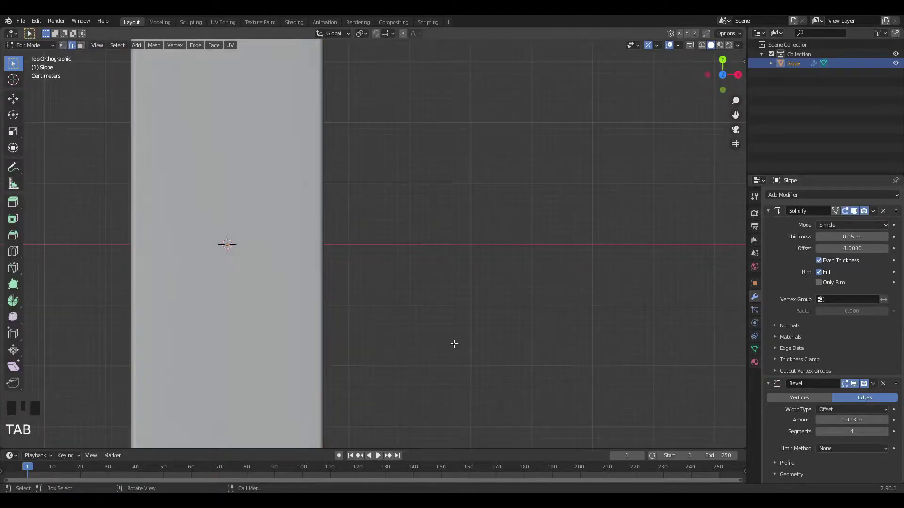
scroll(387, 257, "down", 4)
right_click(301, 222)
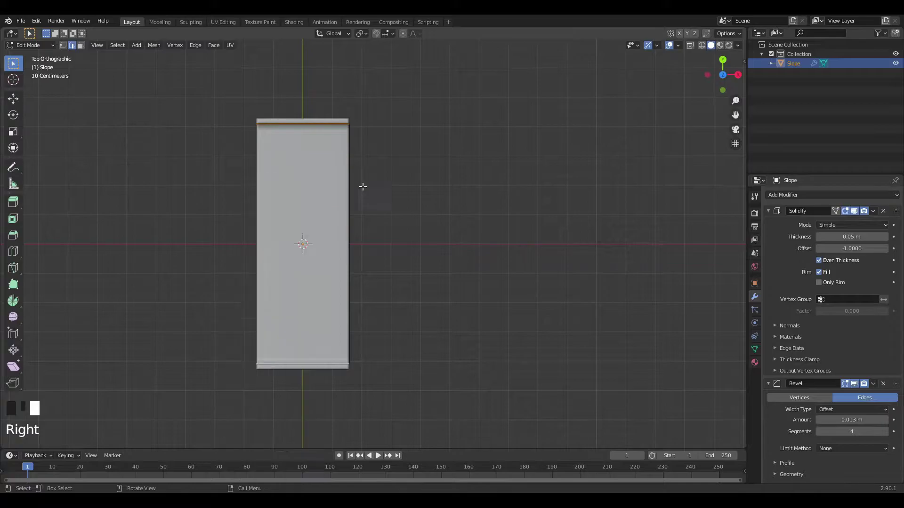
key("shift+r")
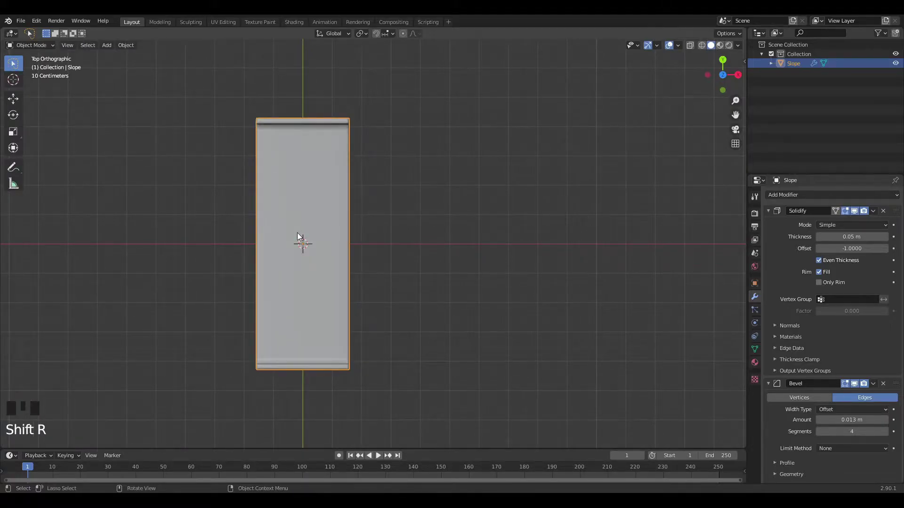
key("Tab")
key("shift+r")
key("Tab")
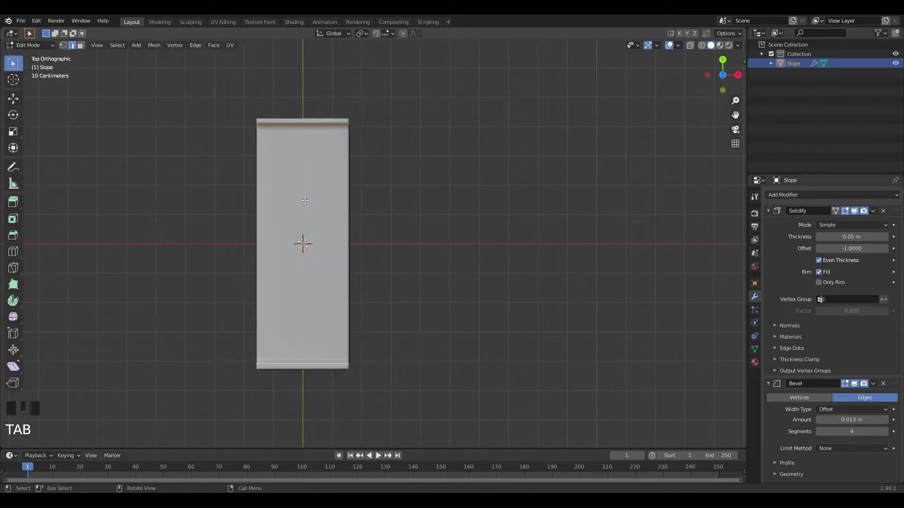
Insert 17 evenly spaced loop cuts running lengthwise along the Slope, without sliding them, and return to Object Mode
key("ctrl+r")
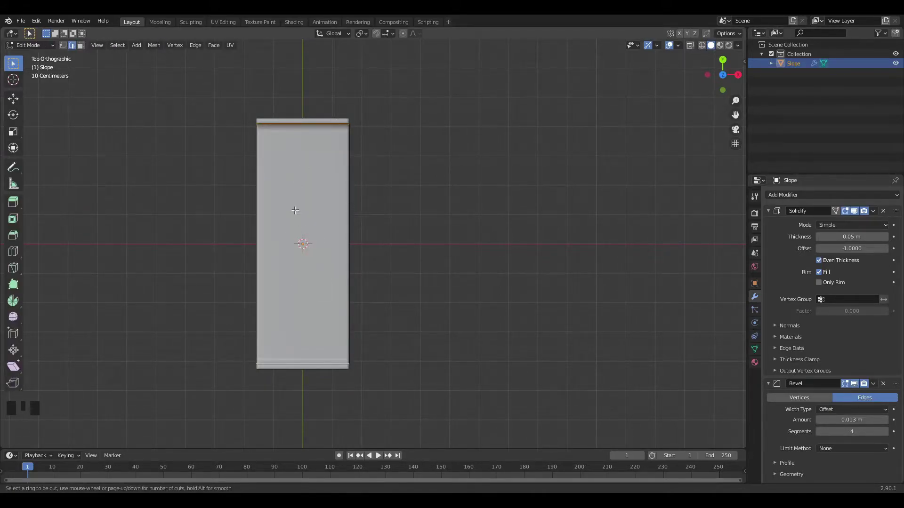
scroll(309, 133, "up", 20)
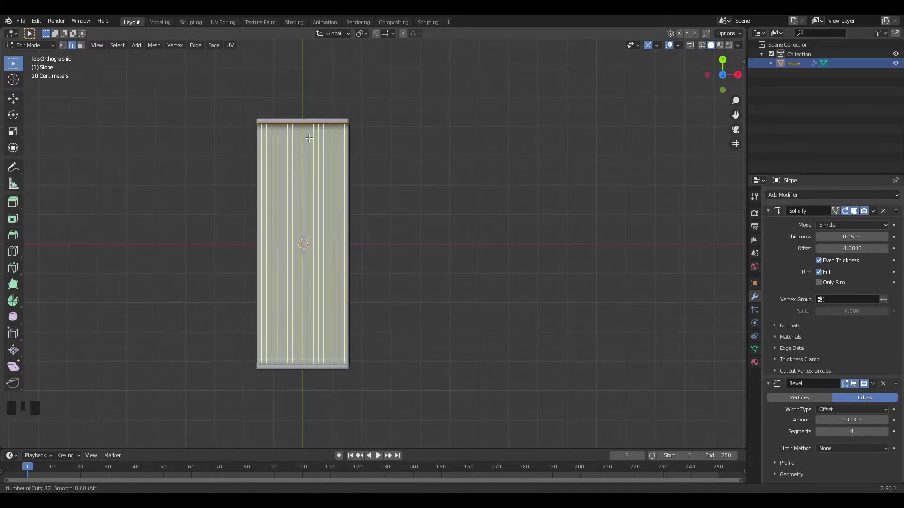
left_click(308, 133)
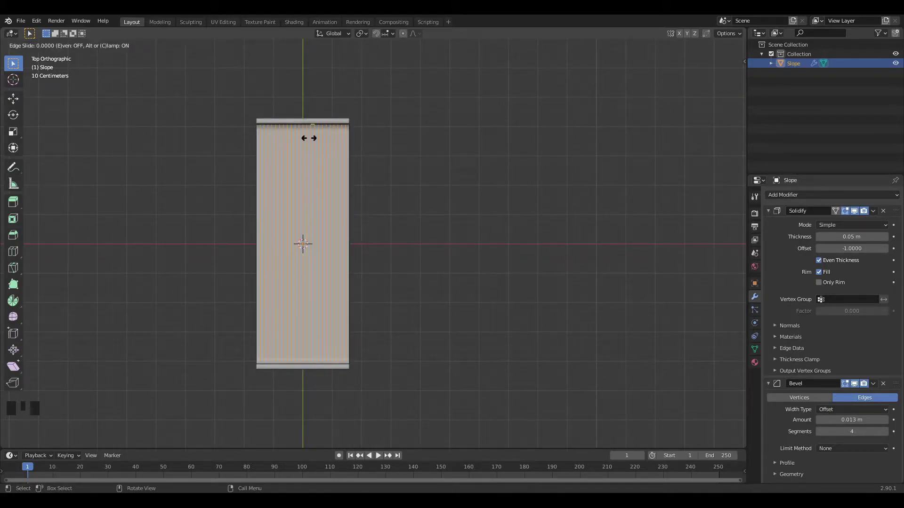
left_click(309, 138)
mouse_move(372, 170)
middle_mouse_down()
mouse_move(383, 126)
mouse_move(385, 166)
middle_mouse_up()
key("Tab")
Add a Bezier curve at the world origin, created in top view
scroll(424, 179, "up", 3)
middle_click_drag(448, 185, 489, 176)
scroll(465, 170, "down", 2)
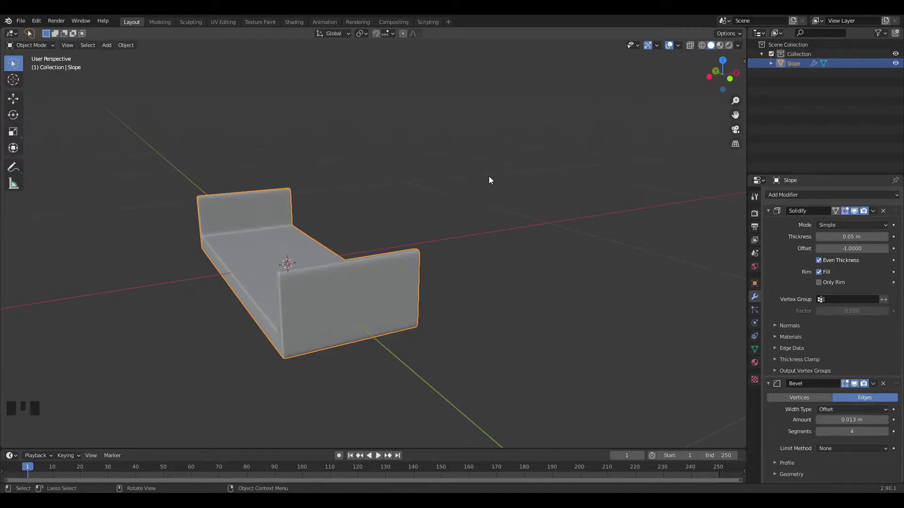
middle_click_drag(696, 266, 531, 271)
key("KP_7")
scroll(532, 272, "down", 3)
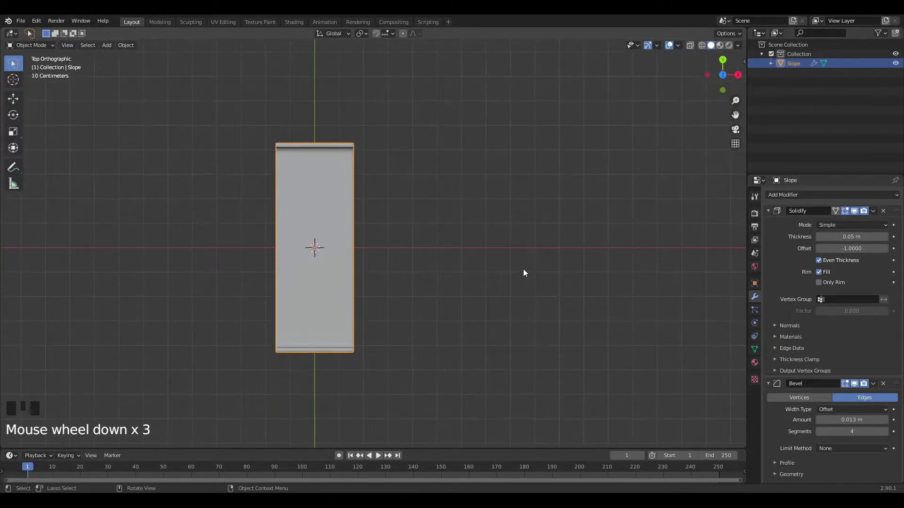
key("shift+a")
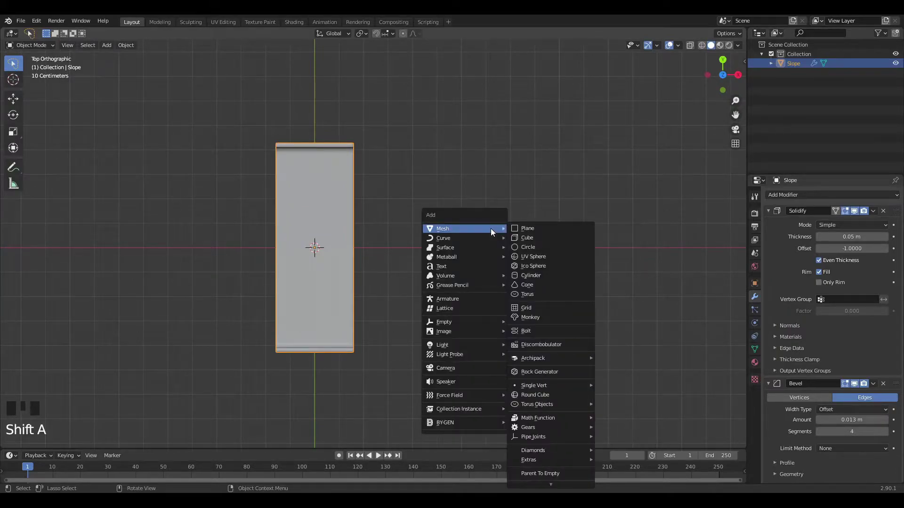
mouse_move(475, 242)
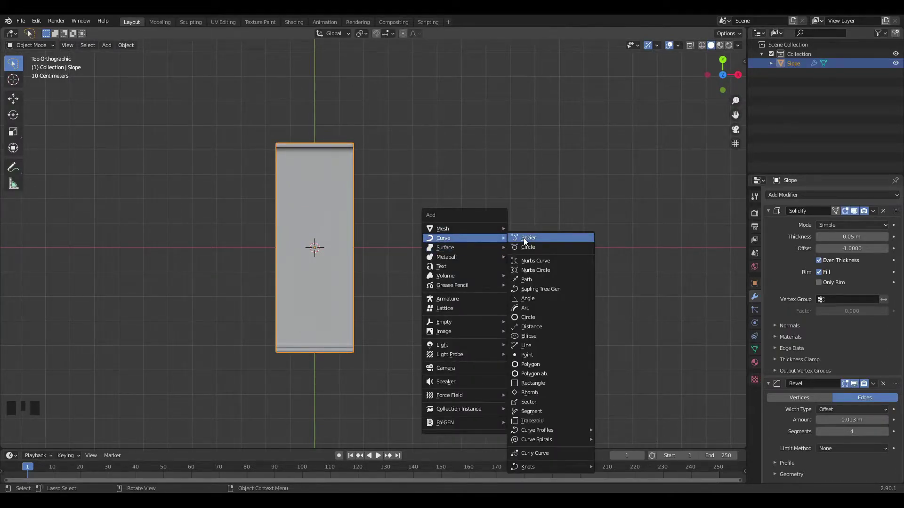
left_click(523, 238)
Flatten the whole Bezier curve in Edit Mode by scaling all its control points to 0 along Y
key("Tab")
scroll(432, 209, "down", 2)
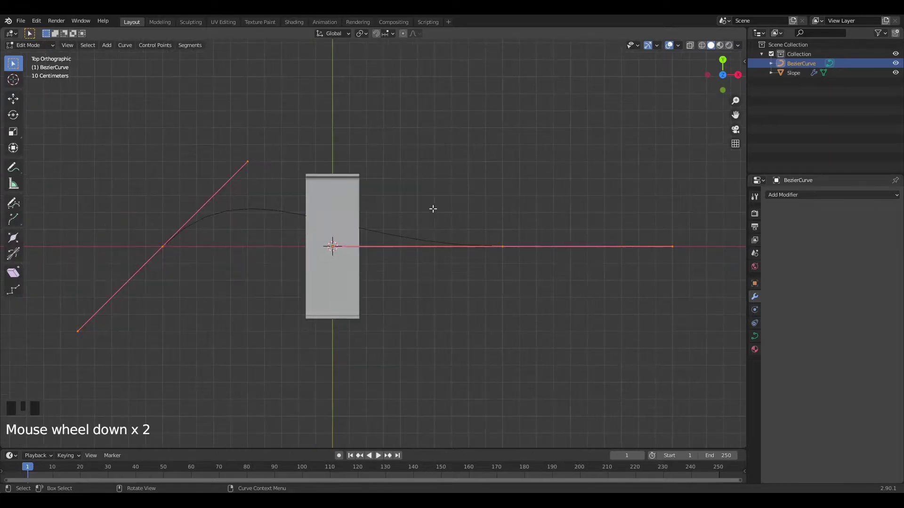
key("a")
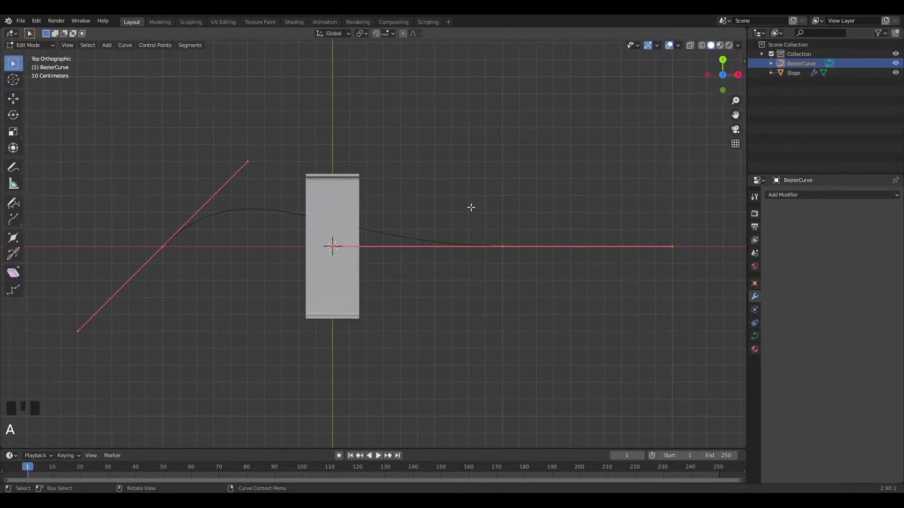
key("s")
type("y")
type("0")
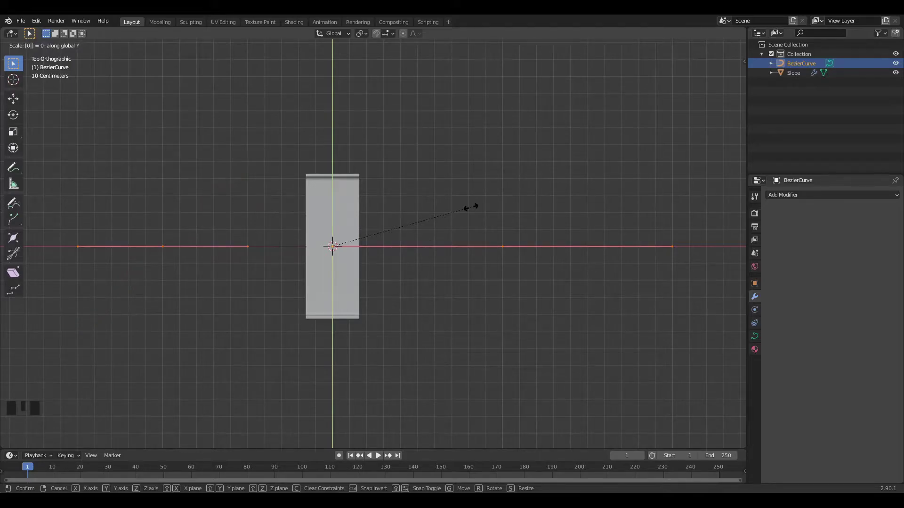
key("Return")
Extrude the curve's +X end point straight along X by almost the curve's original length, and return to Object Mode
scroll(506, 247, "down", 2)
left_click(463, 246)
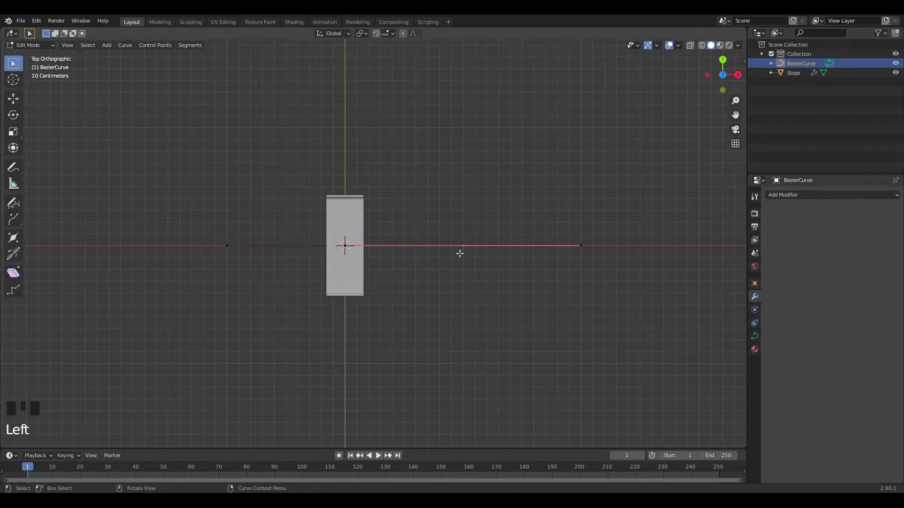
key("e")
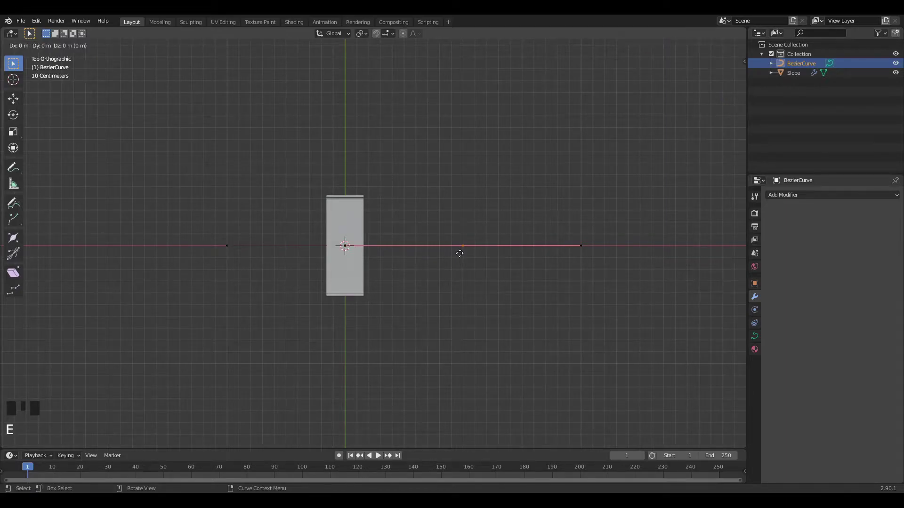
left_click(674, 222)
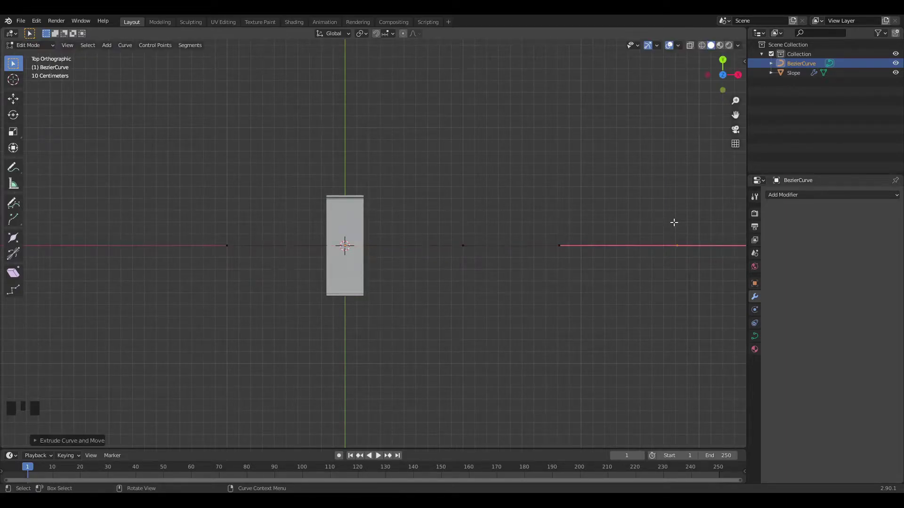
scroll(525, 228, "down", 1)
key("Tab")
middle_click_drag(533, 218, 557, 121)
scroll(528, 112, "up", 2)
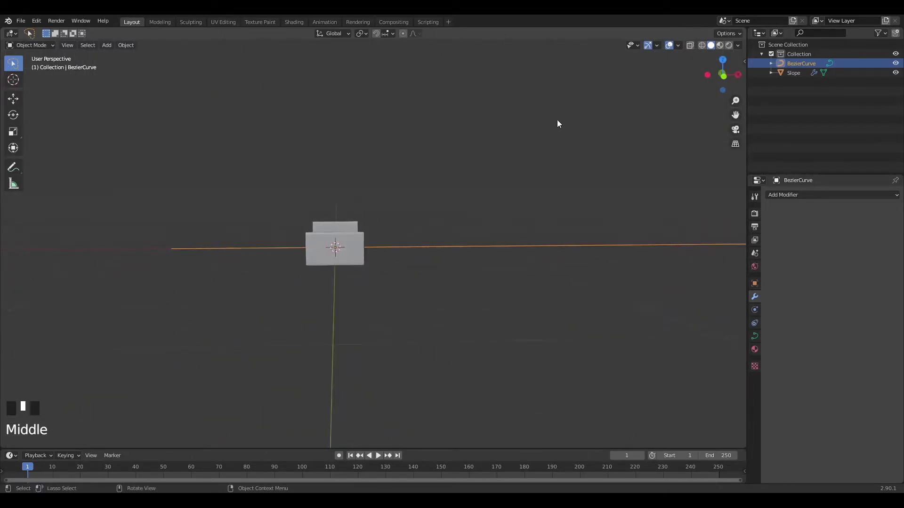
In front view, lower the curve's extruded end point about 0.3 m along Z in Edit Mode
key("KP_1")
key("Tab")
scroll(625, 230, "down", 2)
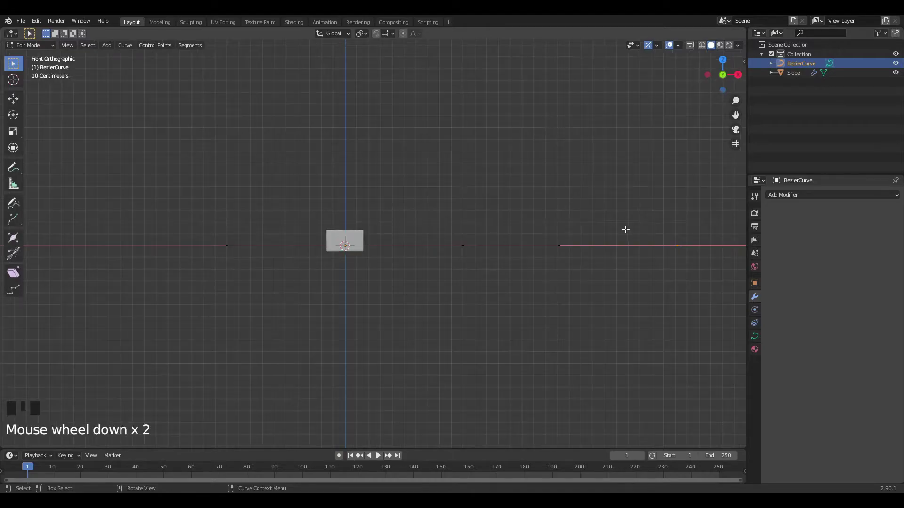
left_click(683, 227)
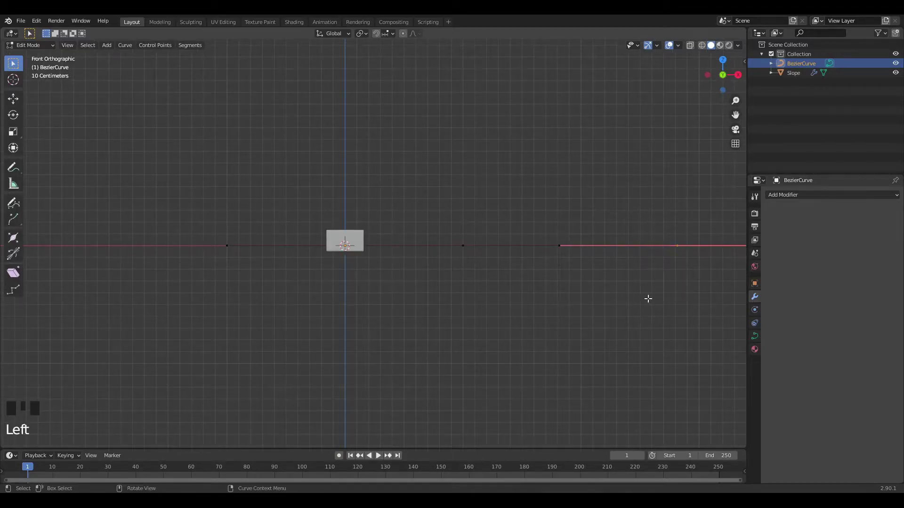
key("g")
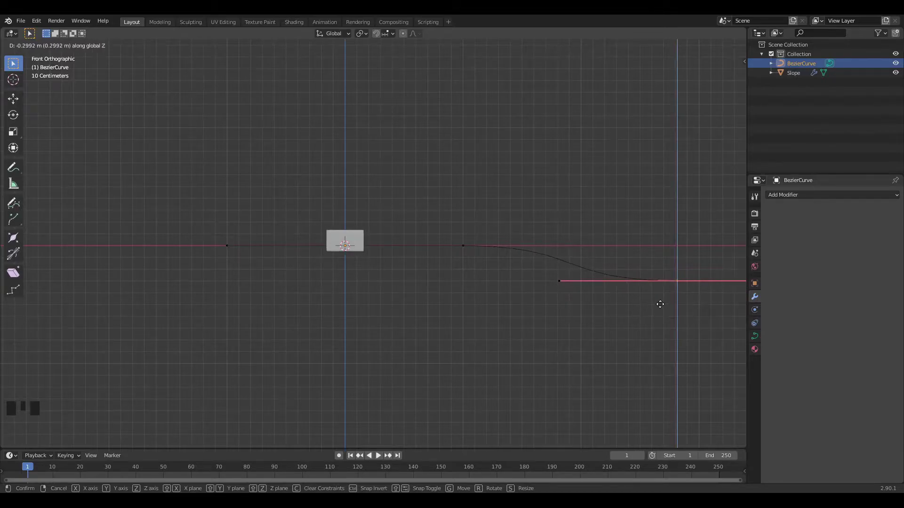
left_click(660, 304)
Raise the inner handle of the lowered end point so the curve descends more evenly towards it
left_click(559, 283)
key("g")
left_click(561, 263)
Move the curve's middle control point slightly below the X axis
left_click(461, 247)
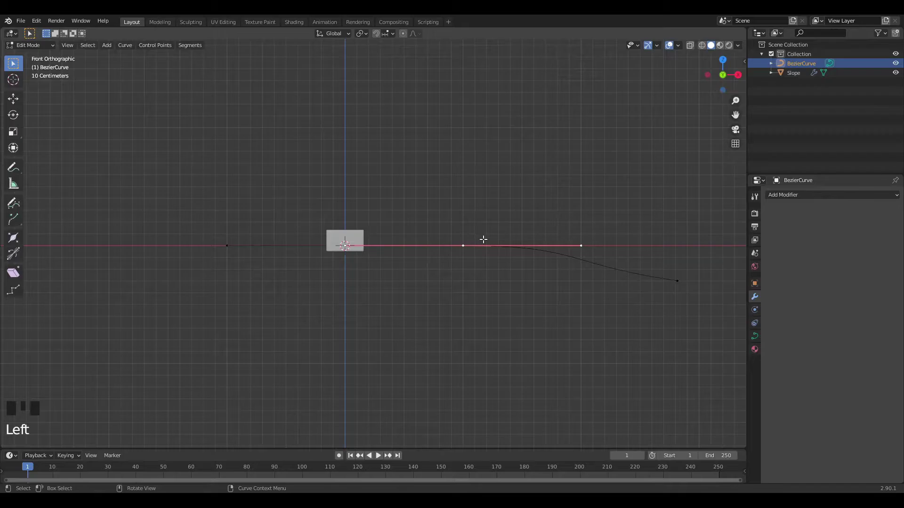
key("g")
key("x")
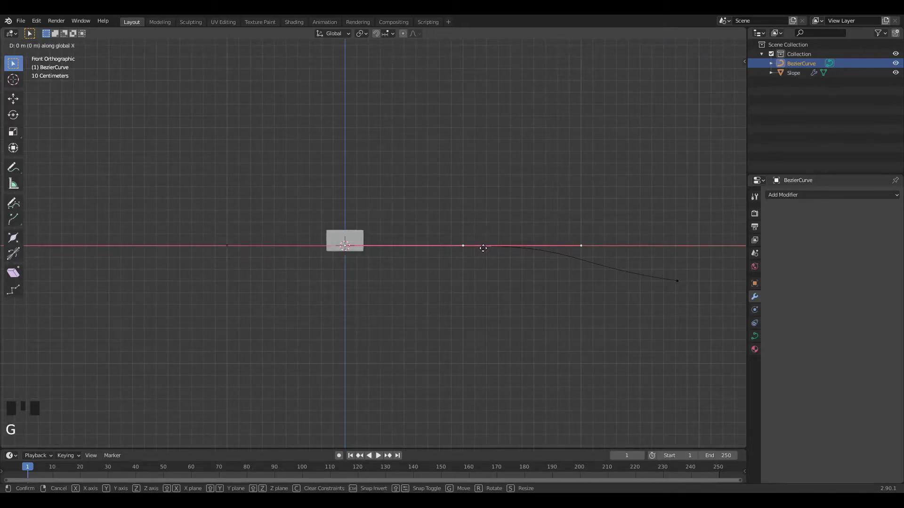
left_click(482, 260)
key("g")
left_click(481, 271)
Tilt the middle control point's outer handle downward along Z and lower the point itself a little further
left_click(582, 257)
key("g")
key("z")
left_click(580, 269)
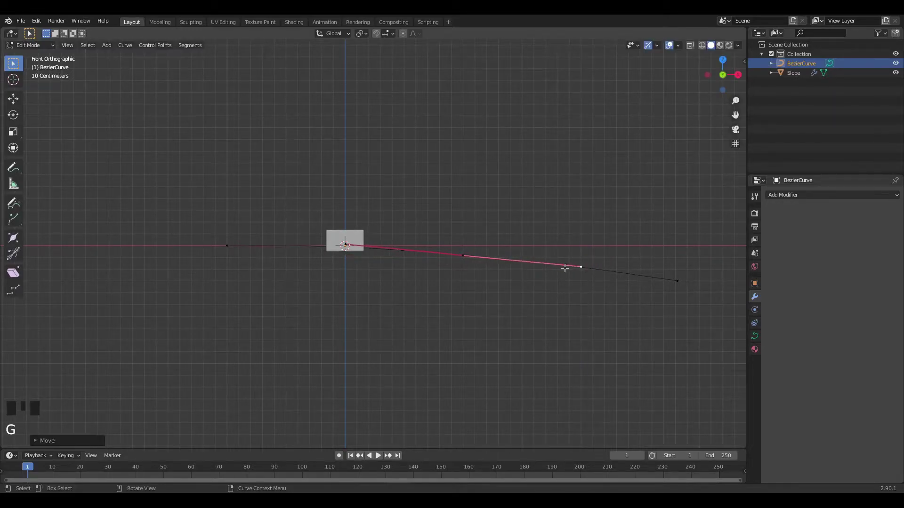
left_click(464, 257)
key("g")
key("z")
left_click(468, 262)
Raise the end point's outer handle along Z to level out the curve's far end, and return to Object Mode
left_click(676, 278)
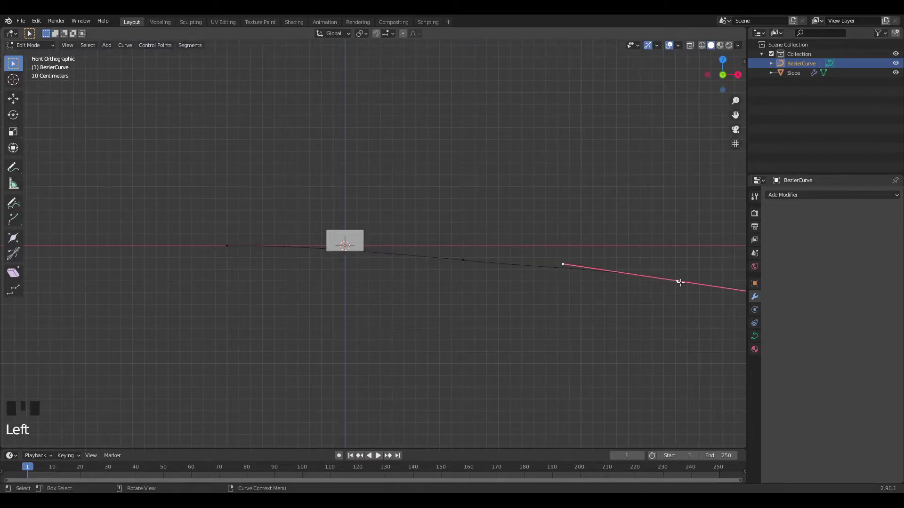
scroll(671, 280, "down", 3)
left_click(618, 276)
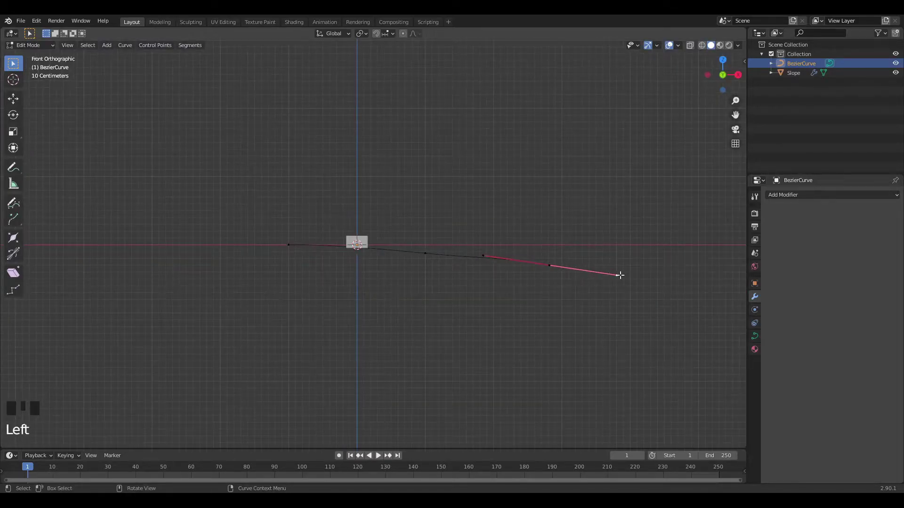
key("g")
key("z")
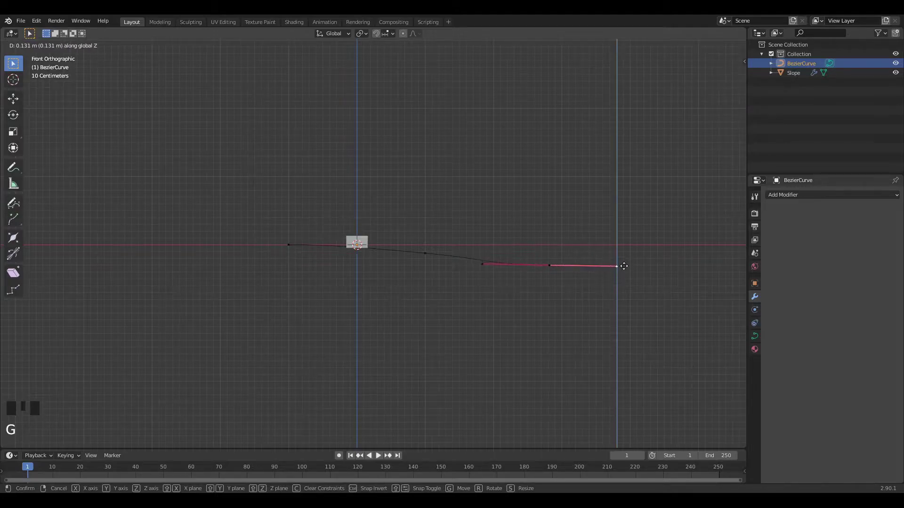
left_click(620, 262)
key("Tab")
scroll(578, 234, "up", 2)
scroll(577, 234, "up", 1)
scroll(585, 238, "up", 1)
middle_click_drag(585, 238, 587, 276)
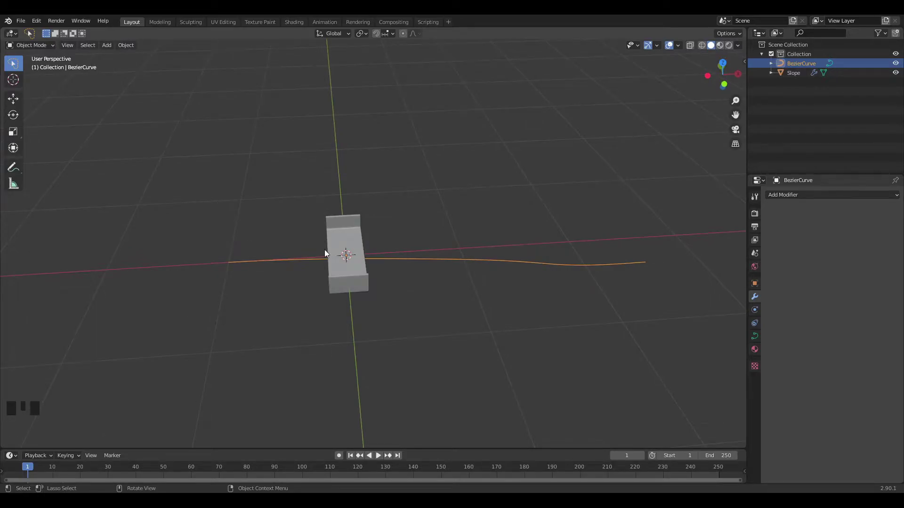
In top view, move the Bezier curve about 0.96 m along X
left_click(434, 266)
left_click(433, 267)
key("KP_7")
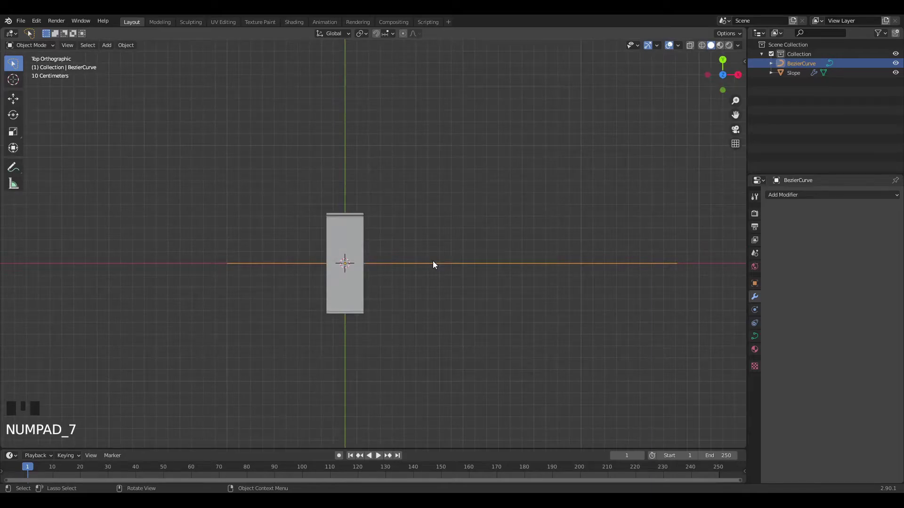
key("g")
right_click(453, 271)
key("g")
key("x")
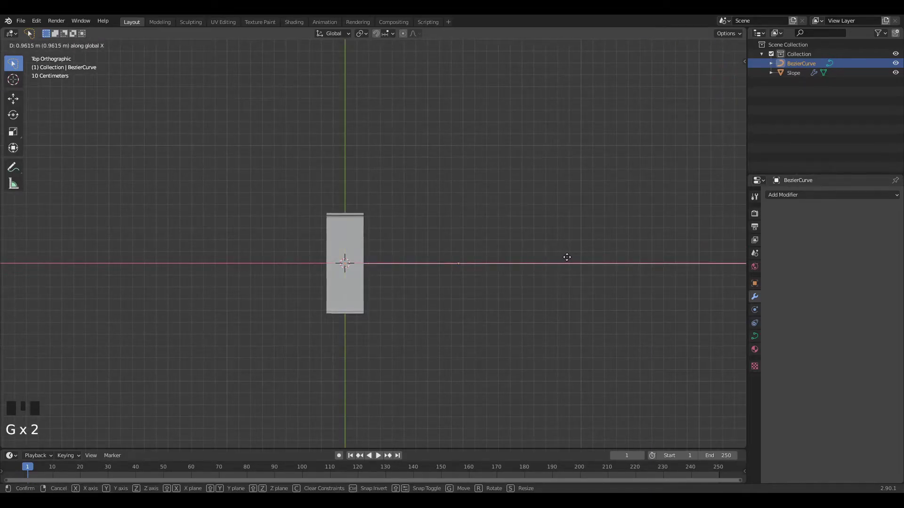
left_click(558, 254)
Using a temporary X-ray display, fine-tune the curve's position along X to line its start up with the Slope
scroll(536, 255, "up", 3)
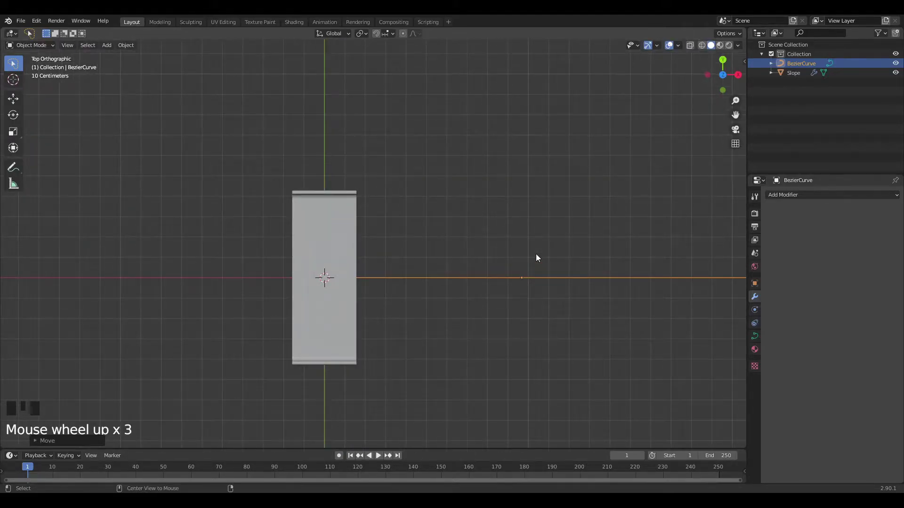
key("alt+z")
key("g")
key("x")
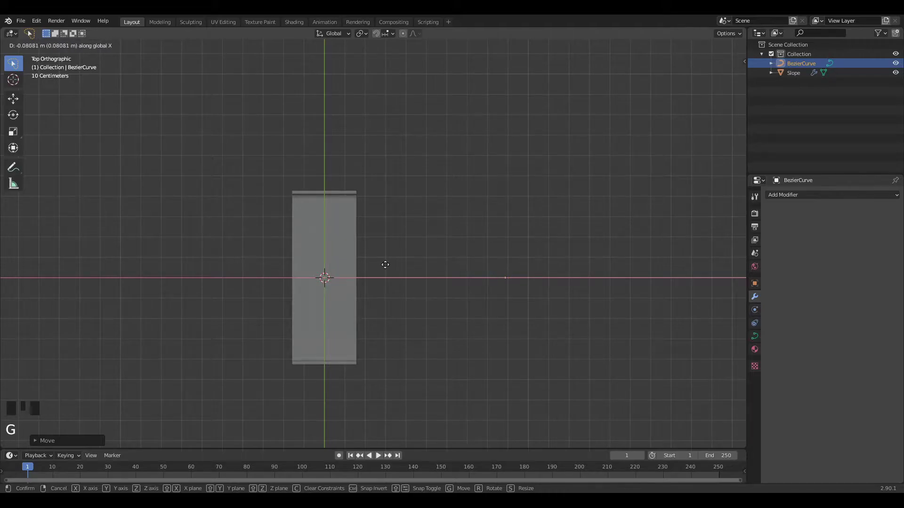
left_click(474, 264)
scroll(442, 239, "up", 1)
middle_click_drag(423, 250, 339, 290)
key("alt+z")
Add an Array modifier to the Slope object
left_click(339, 290)
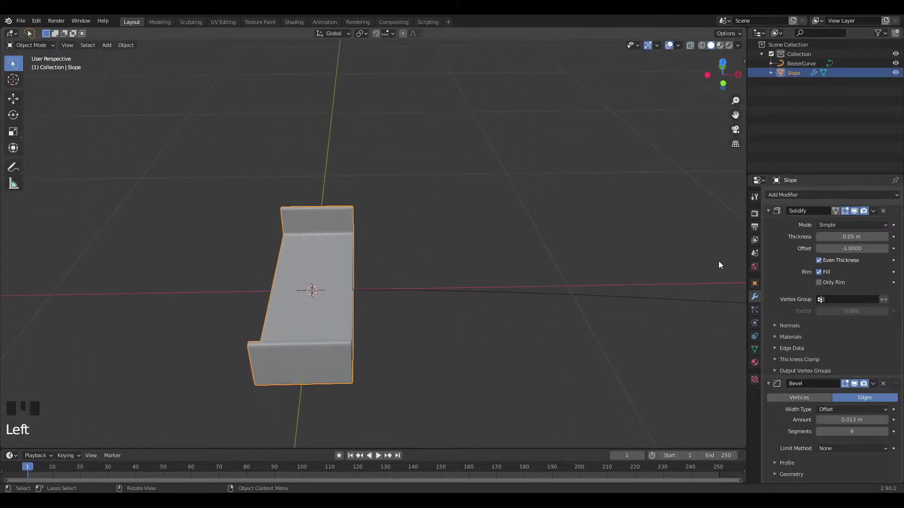
left_click(808, 192)
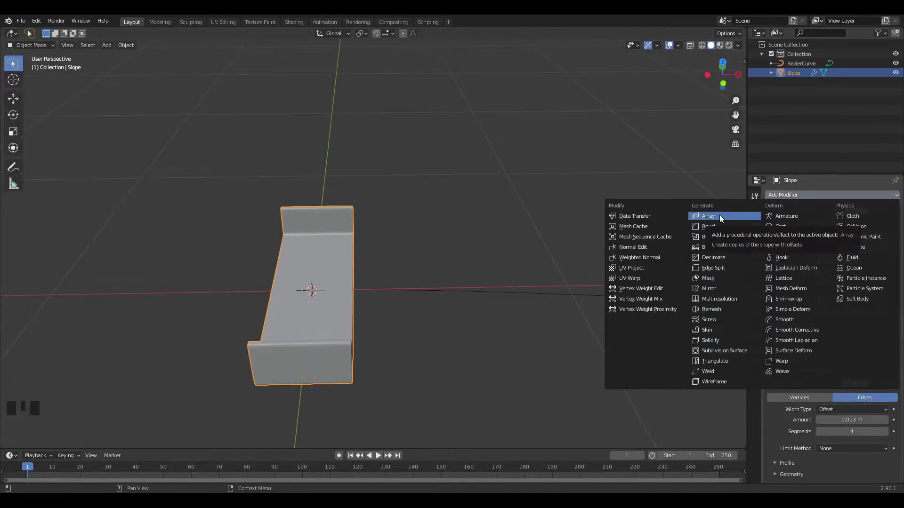
left_click(711, 339)
middle_click_drag(487, 236, 554, 247)
scroll(829, 373, "down", 10)
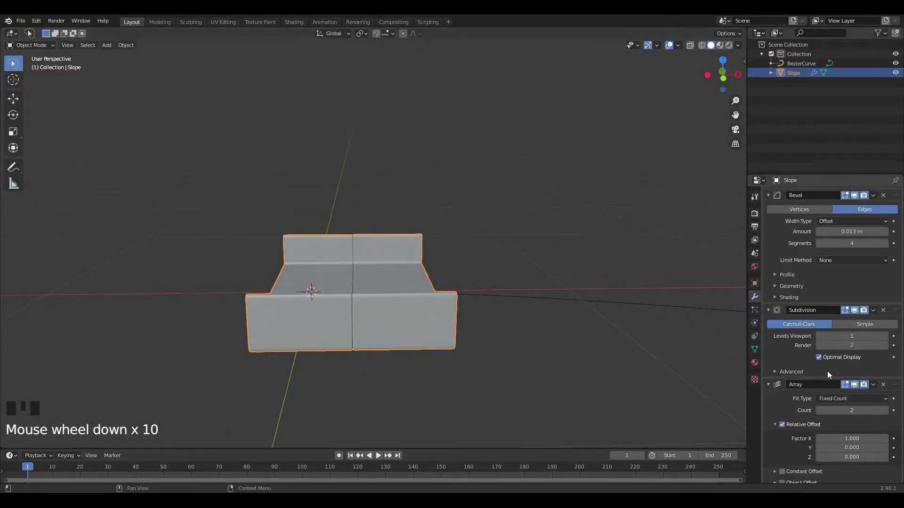
Set the Array modifier's fit type to Fit Curve with BezierCurve as its curve
left_click(854, 399)
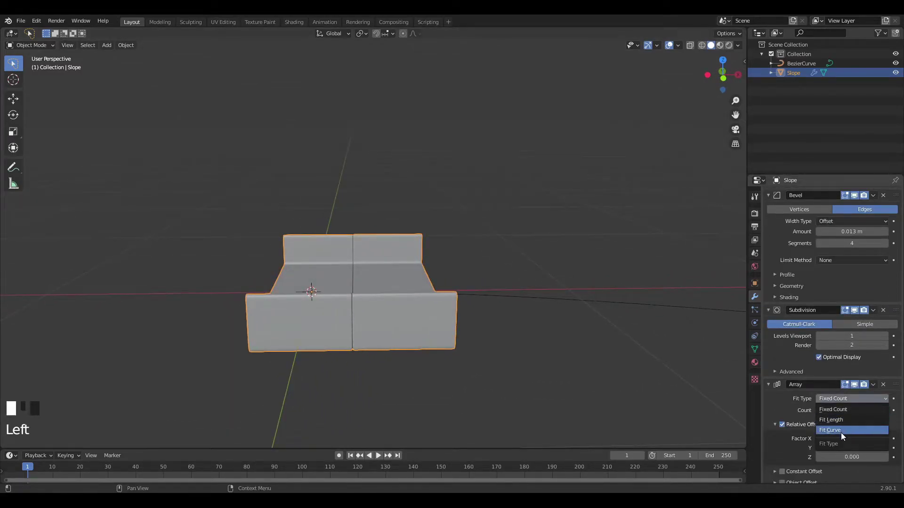
left_click(841, 430)
left_click(848, 410)
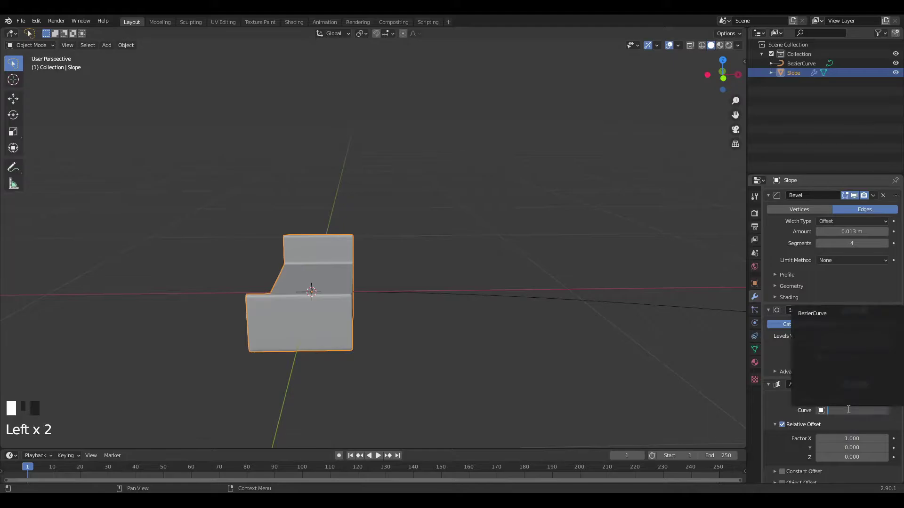
left_click(814, 313)
Add a second Array modifier to the Slope with its default fixed count of 2
scroll(791, 221, "up", 14)
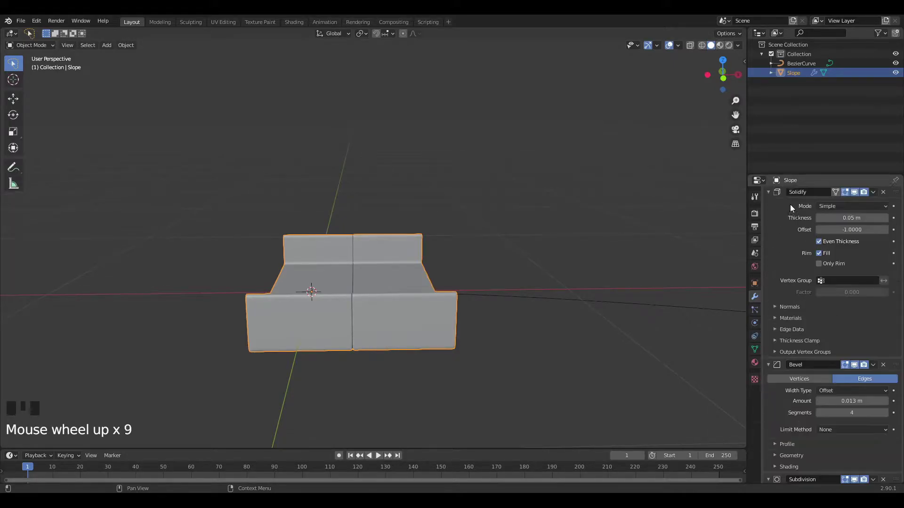
left_click(795, 195)
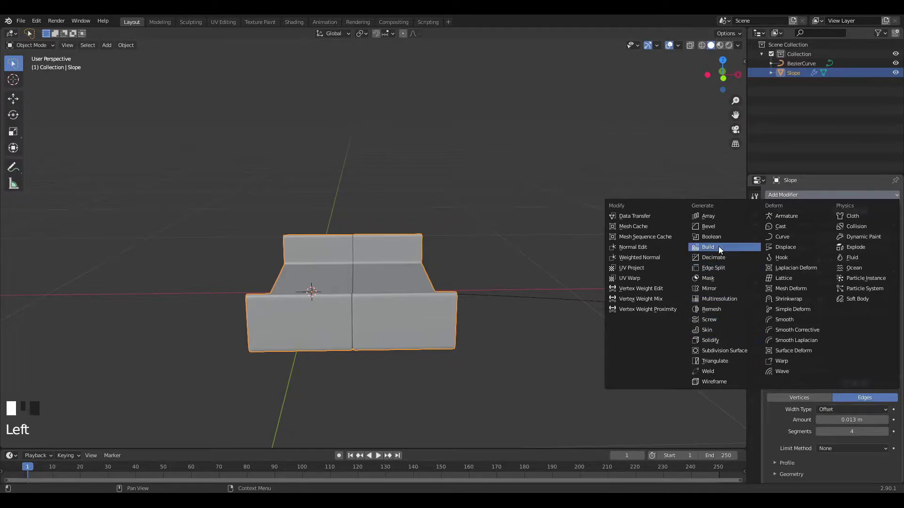
left_click(710, 340)
scroll(824, 393, "down", 18)
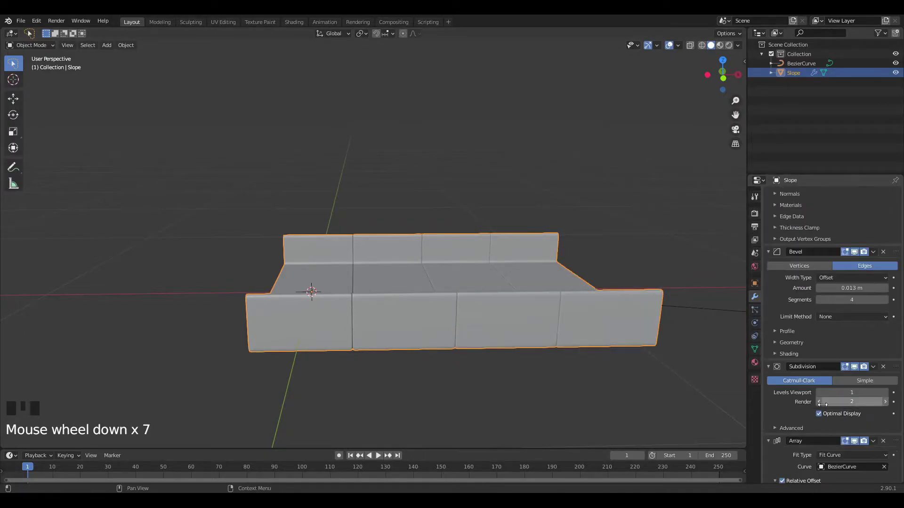
scroll(800, 317, "up", 19)
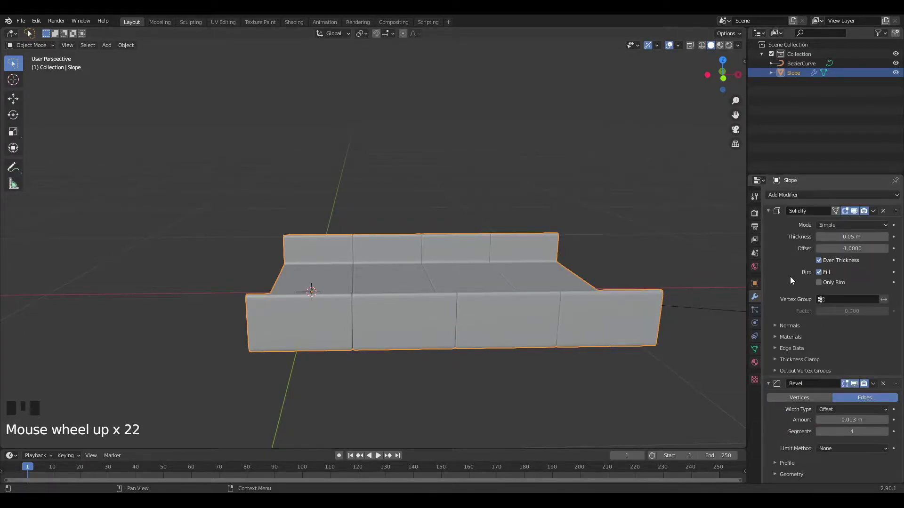
Collapse the Solidify, Bevel and Subdivision modifiers and move Array.001 above the Fit Curve Array in the stack
left_click(768, 211)
left_click(769, 224)
left_click(768, 238)
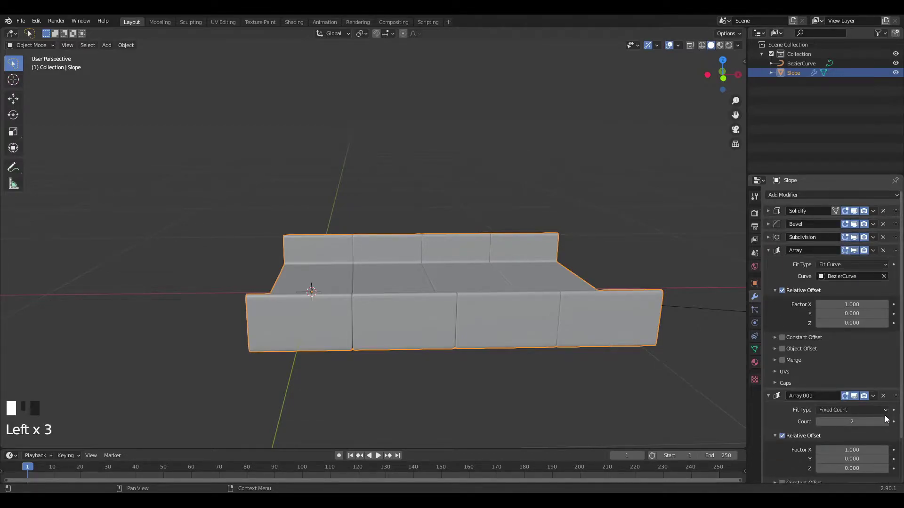
left_click_drag(895, 398, 854, 278)
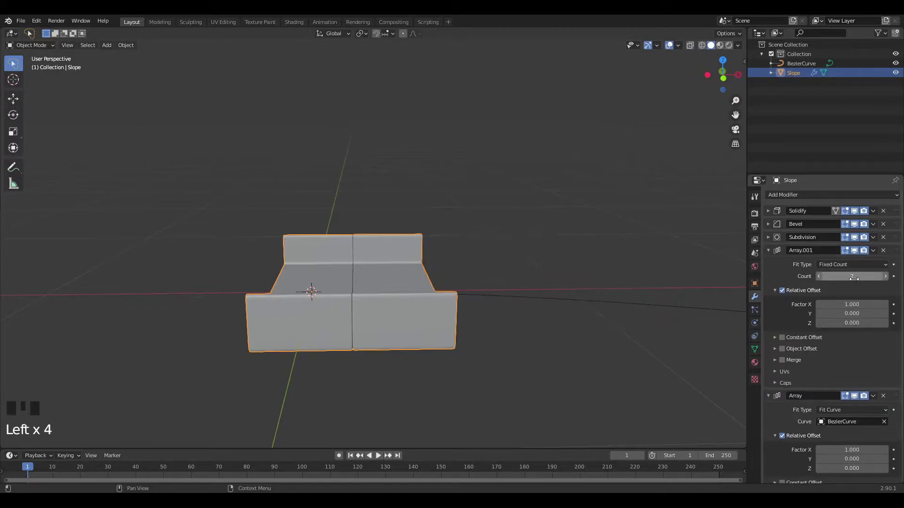
Add a Curve modifier to the Slope with BezierCurve as its curve object
left_click(844, 193)
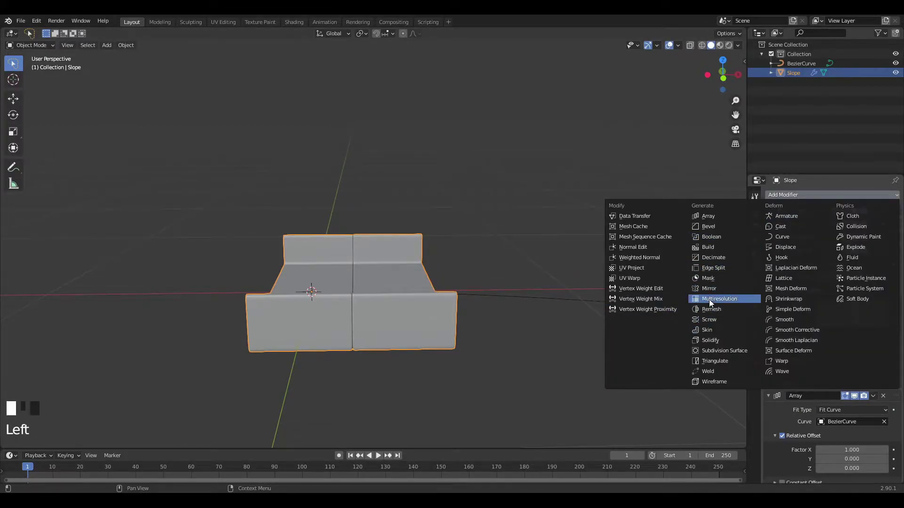
left_click(782, 235)
scroll(657, 320, "down", 2)
scroll(828, 372, "down", 10)
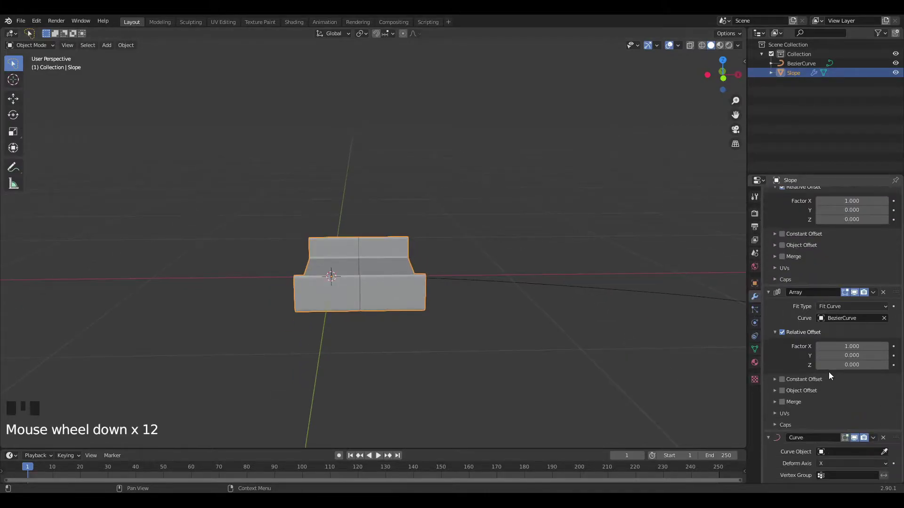
left_click(840, 453)
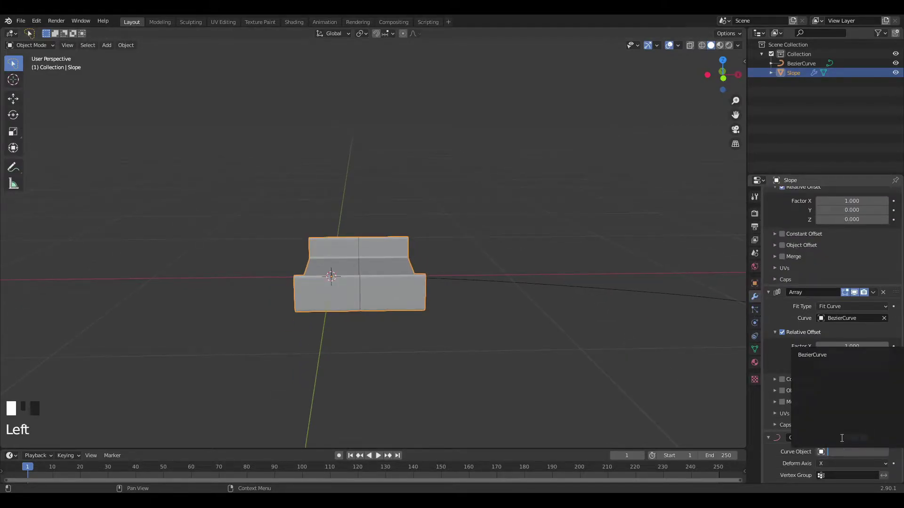
left_click(824, 354)
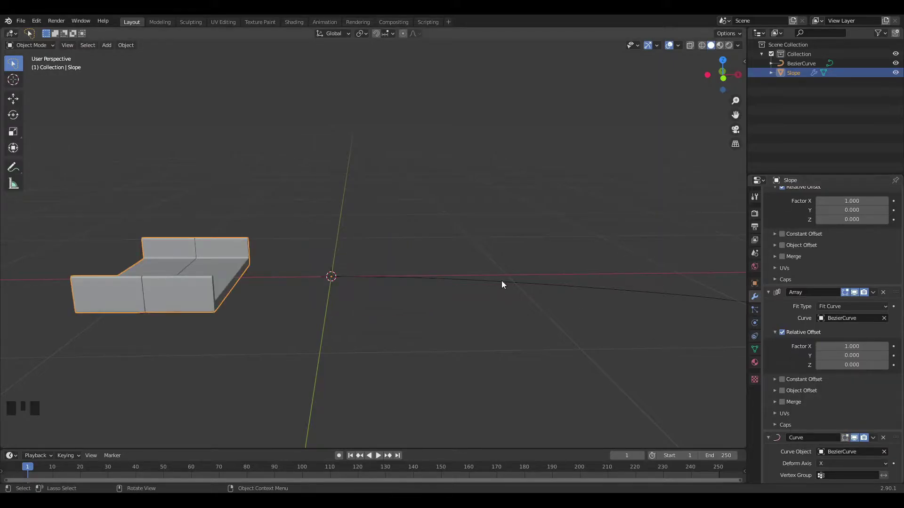
Set the Array.001 modifier's count to 19 so the channel segments extend along the curve
scroll(835, 221, "up", 3)
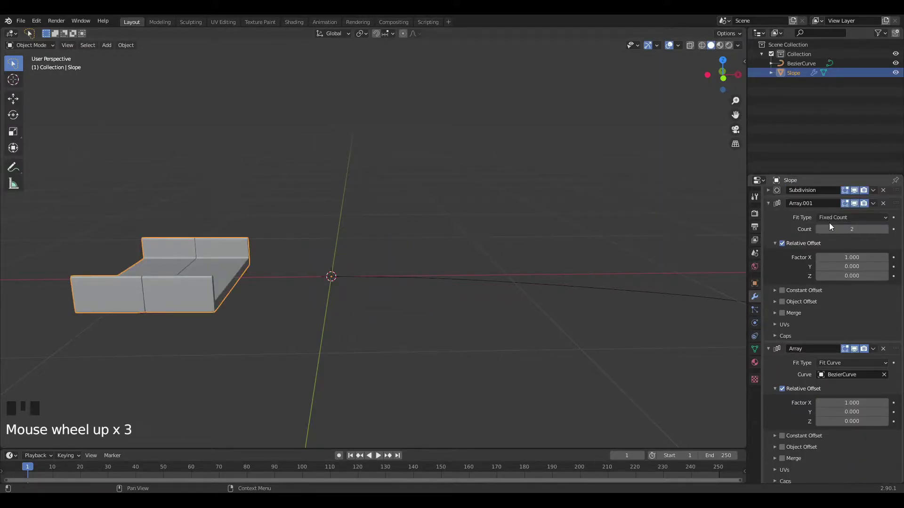
left_click_drag(837, 230, 858, 229)
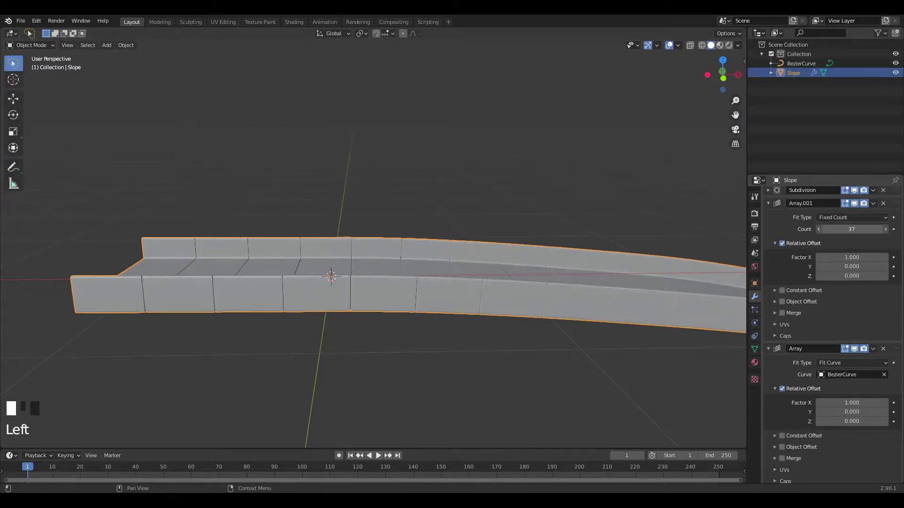
scroll(784, 252, "down", 2)
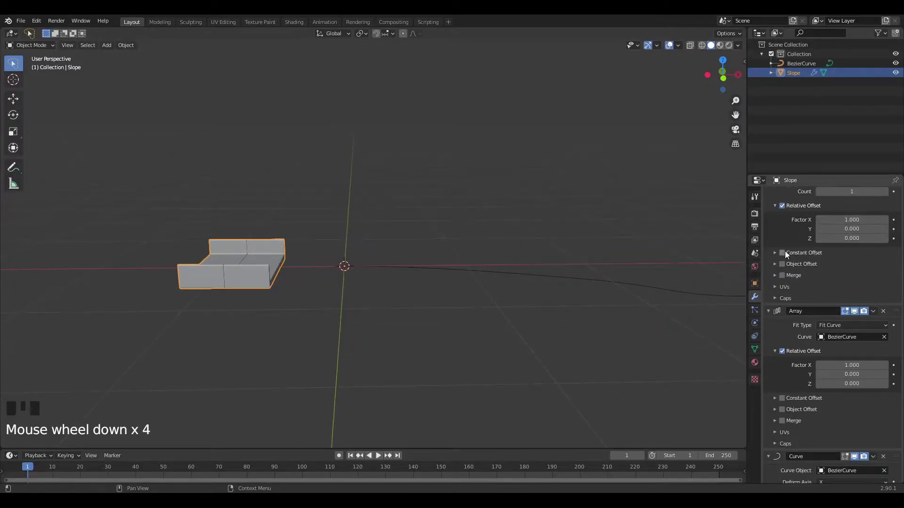
scroll(606, 258, "down", 1)
scroll(841, 207, "up", 1)
mouse_move(841, 210)
left_mouse_down()
mouse_move(864, 210)
mouse_move(822, 211)
mouse_move(843, 211)
left_mouse_up()
scroll(728, 254, "down", 4)
In Edit Mode from the front view, move the BezierCurve's low end control point slightly down along Z
middle_click_drag(636, 207, 637, 239)
key("KP_1")
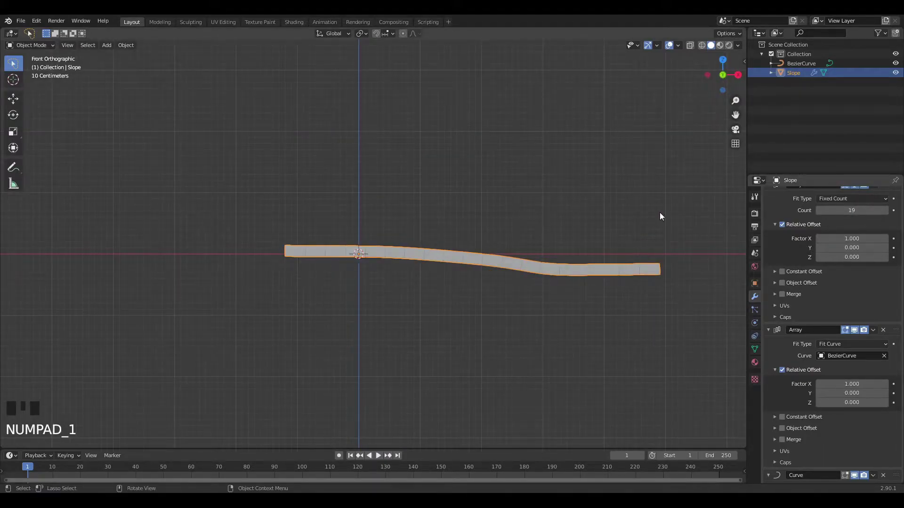
left_click(802, 63)
key("Tab")
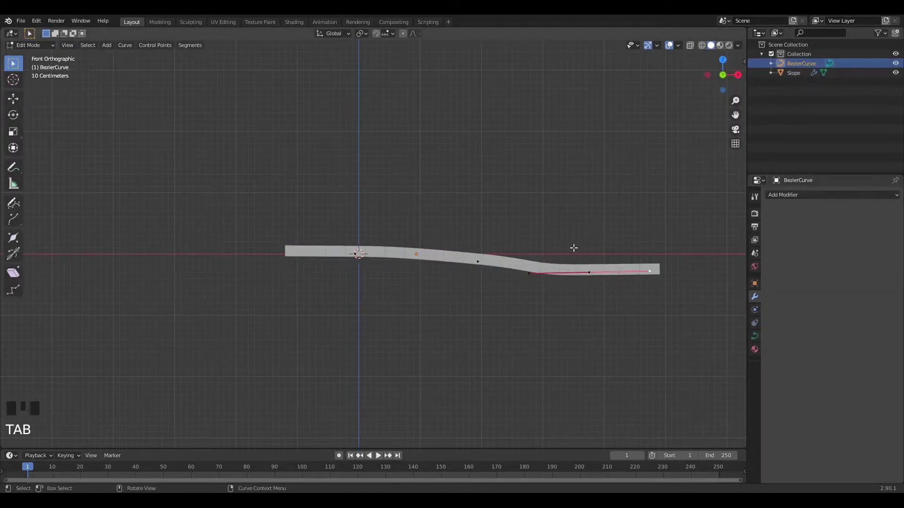
left_click(595, 274)
left_click(589, 276)
key("g")
key("z")
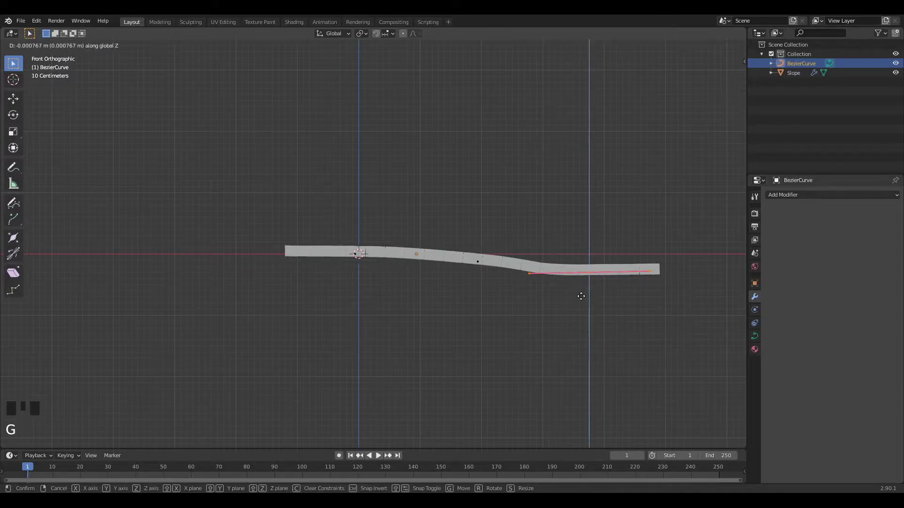
left_click(573, 313)
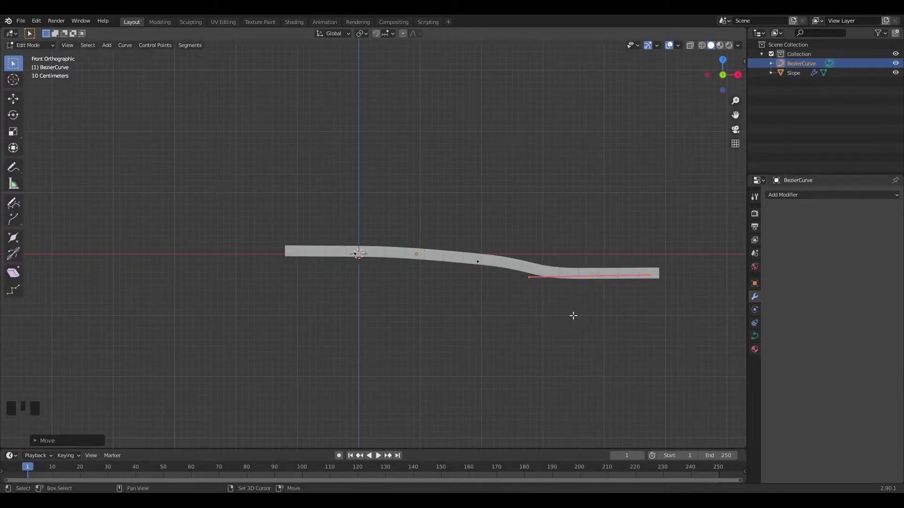
Move the BezierCurve's middle control point slightly down along Z
left_click(474, 263)
key("g")
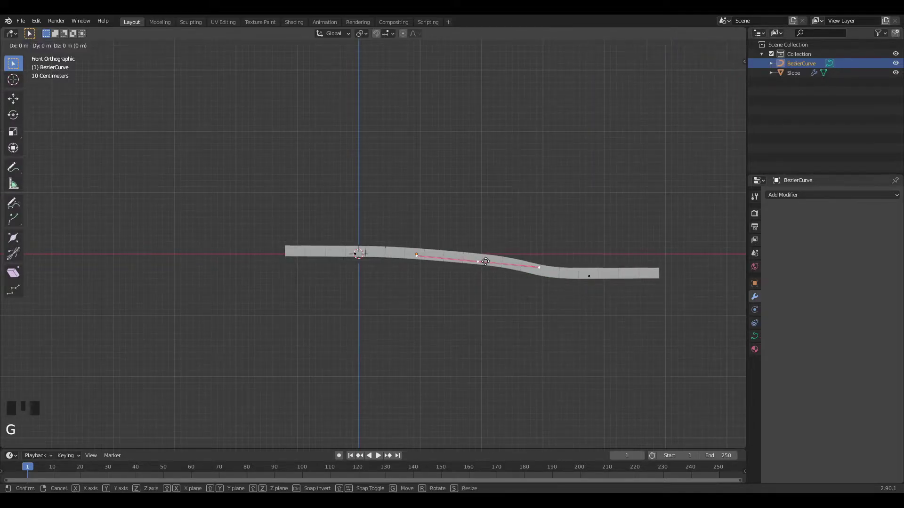
key("z")
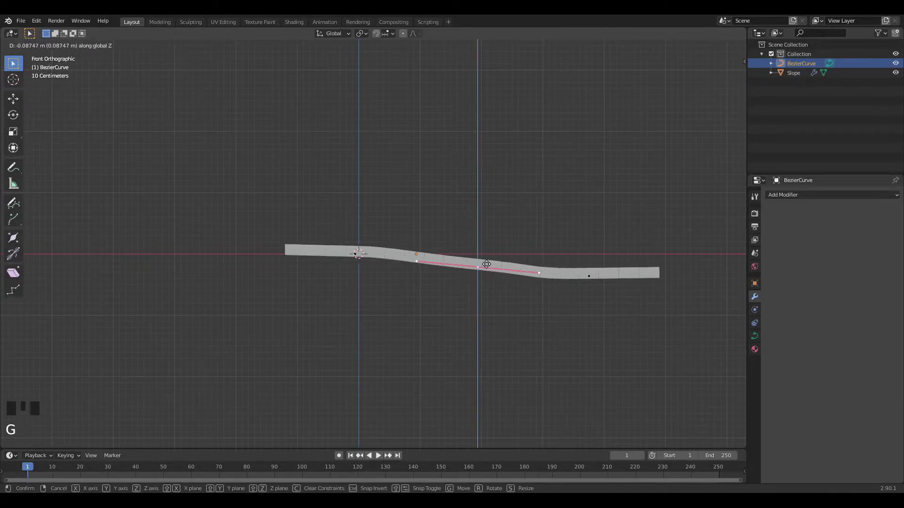
left_click(502, 266)
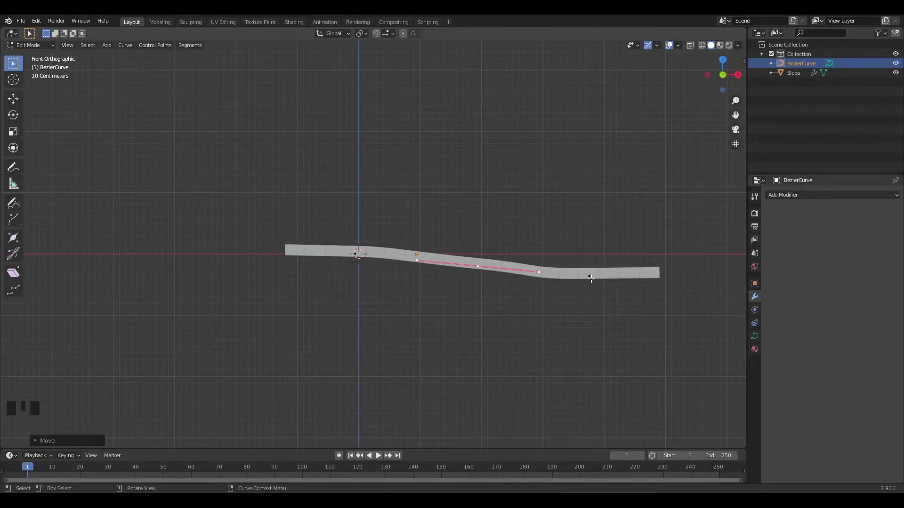
Lower the outer handle of the curve's low end point about 0.03 m along Z and return to Object Mode
left_click(590, 278)
left_click(653, 278)
key("g")
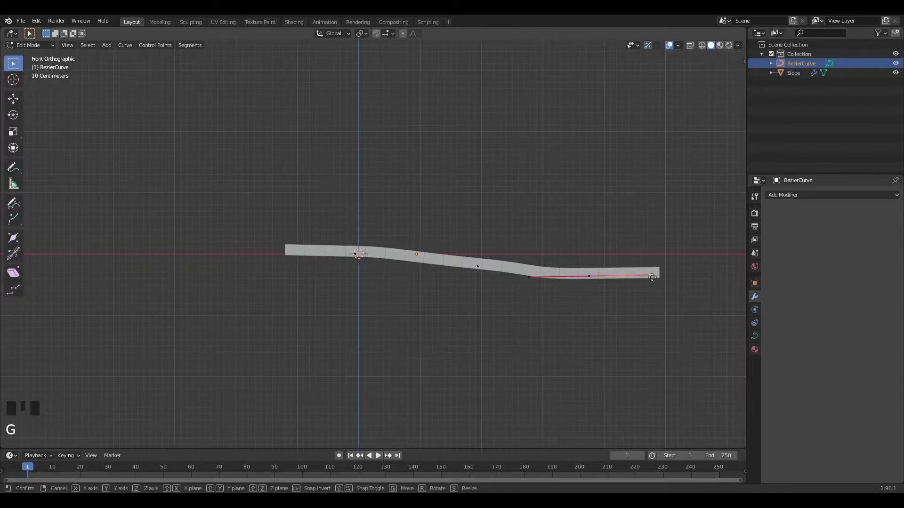
key("z")
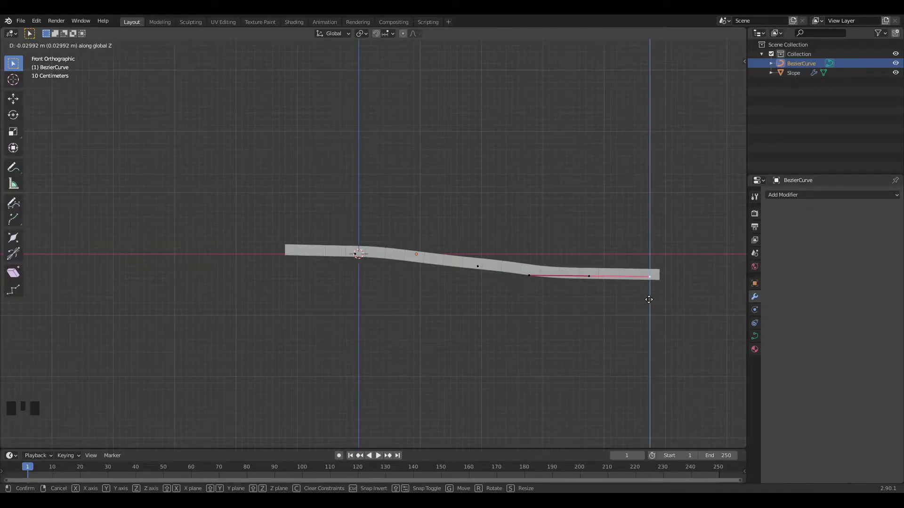
left_click(648, 299)
middle_click_drag(649, 299, 609, 225)
left_click(620, 212)
key("Tab")
left_click(623, 202)
scroll(322, 220, "down", 2)
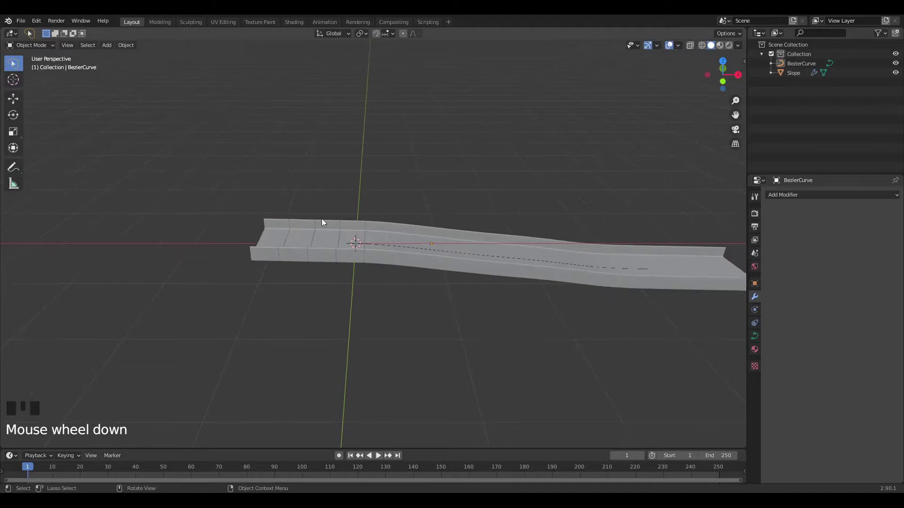
Select both the BezierCurve and the Slope and raise them together along Z above the world origin
left_click(436, 248)
left_click(436, 248)
left_click(436, 250)
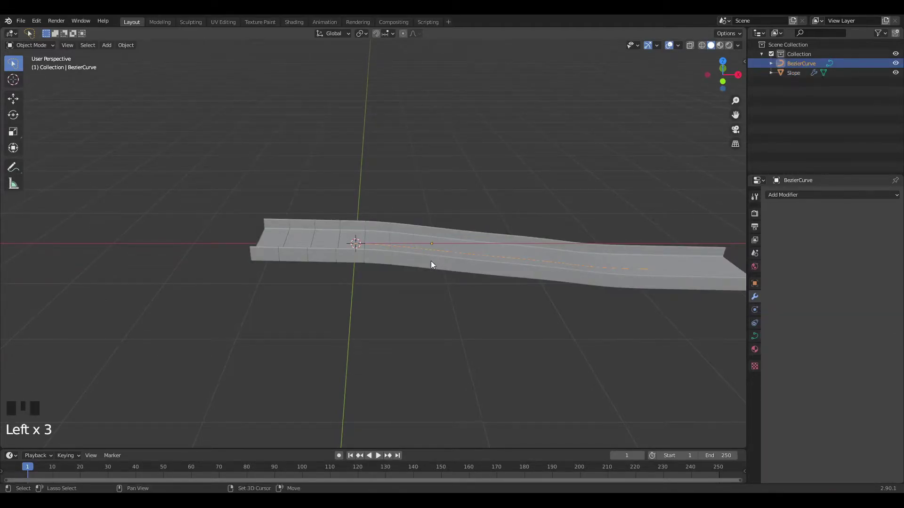
left_click(442, 251, "shift")
key("KP_1")
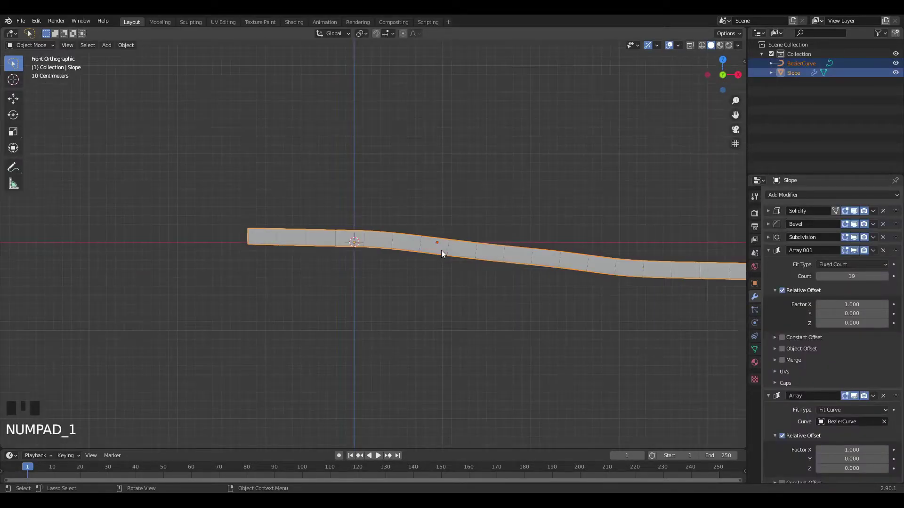
key("g")
key("z")
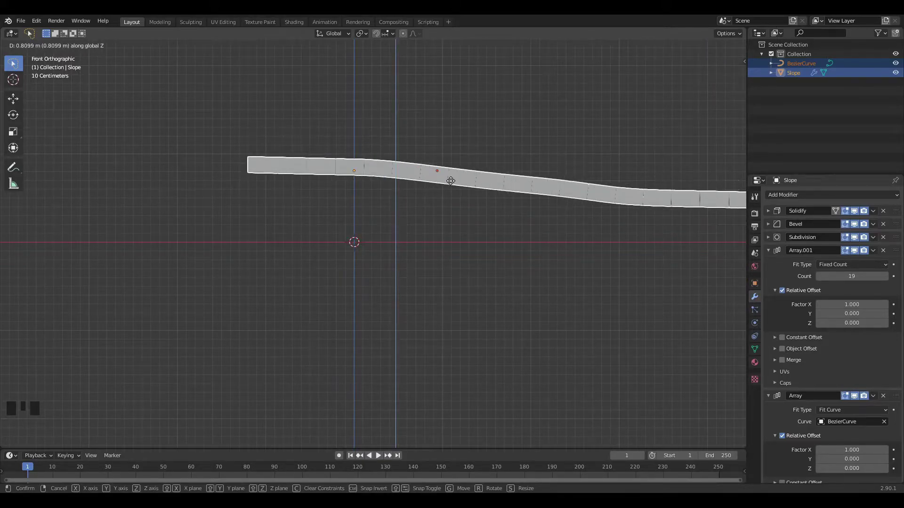
left_click(445, 188)
Reduce the Slope's Array.001 count to 17 to shorten the channel's low end, leaving the object deselected
scroll(626, 191, "down", 1)
middle_click_drag(625, 190, 453, 221, "shift")
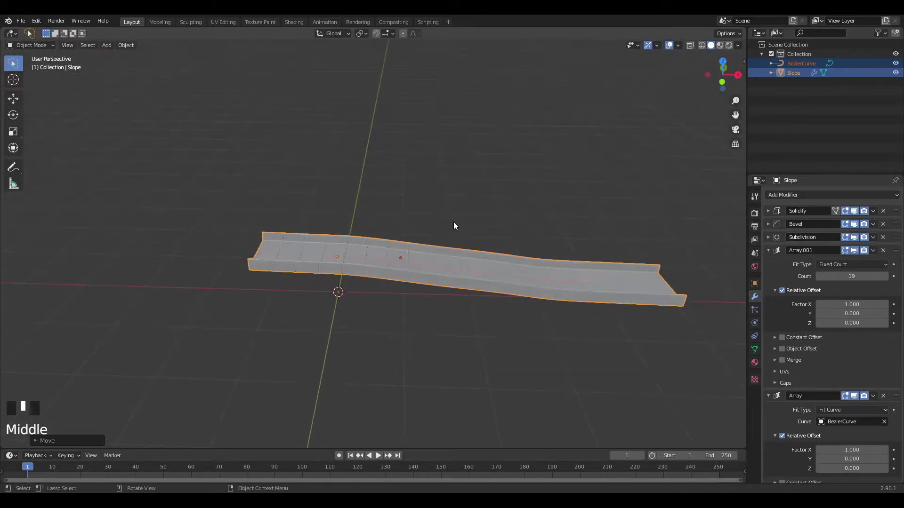
left_click(551, 292)
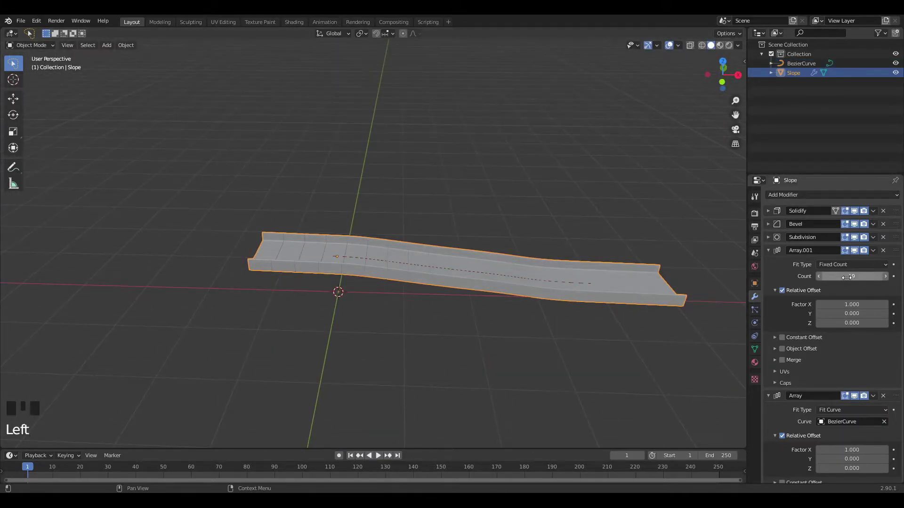
mouse_move(846, 278)
left_mouse_down("shift")
mouse_move(800, 278)
mouse_move(833, 278)
left_mouse_up("shift")
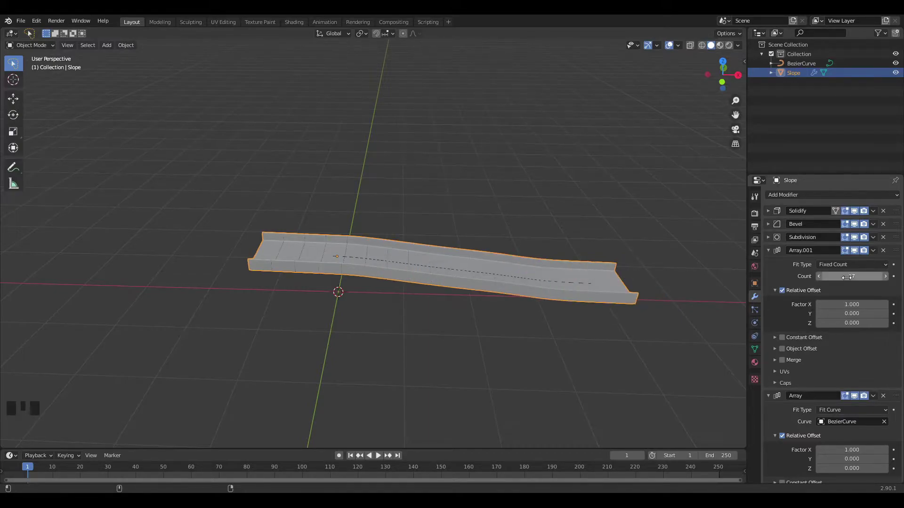
middle_click_drag(687, 295, 568, 230)
left_click(579, 227)
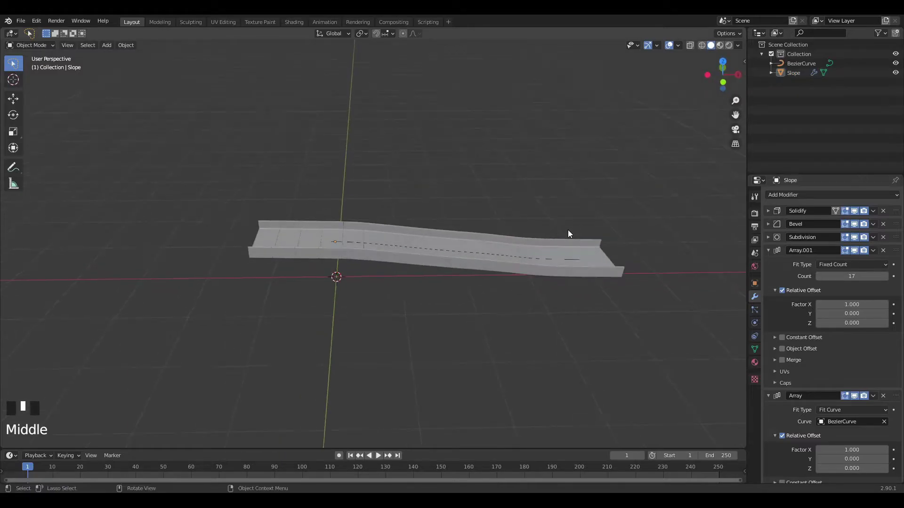
Add an ico sphere and scale it down to fit within the channel's width
scroll(568, 229, "up", 4)
middle_click_drag(488, 178, 520, 191, "shift")
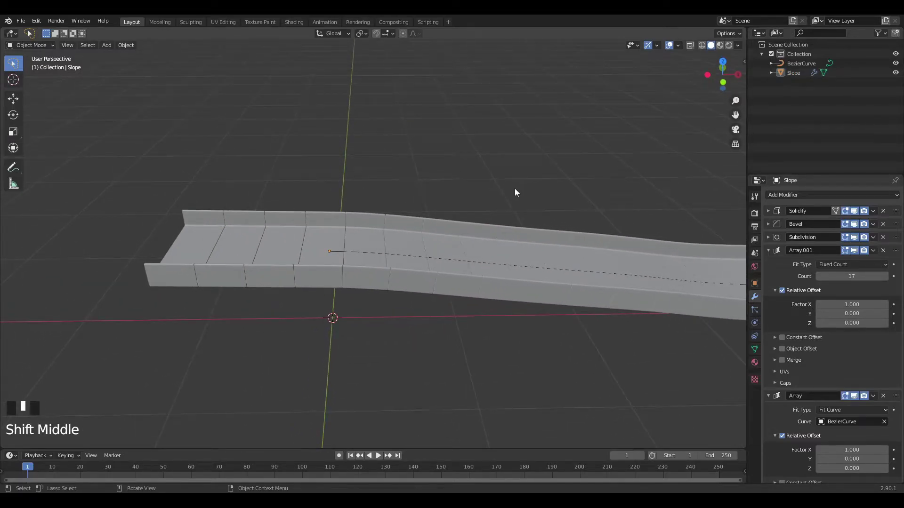
key("q")
key("w")
key("w")
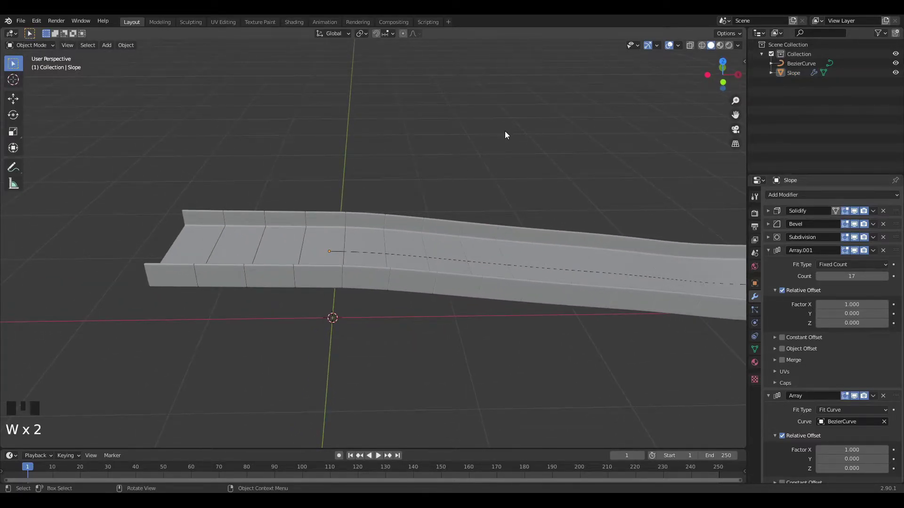
key("shift+a")
mouse_move(510, 122)
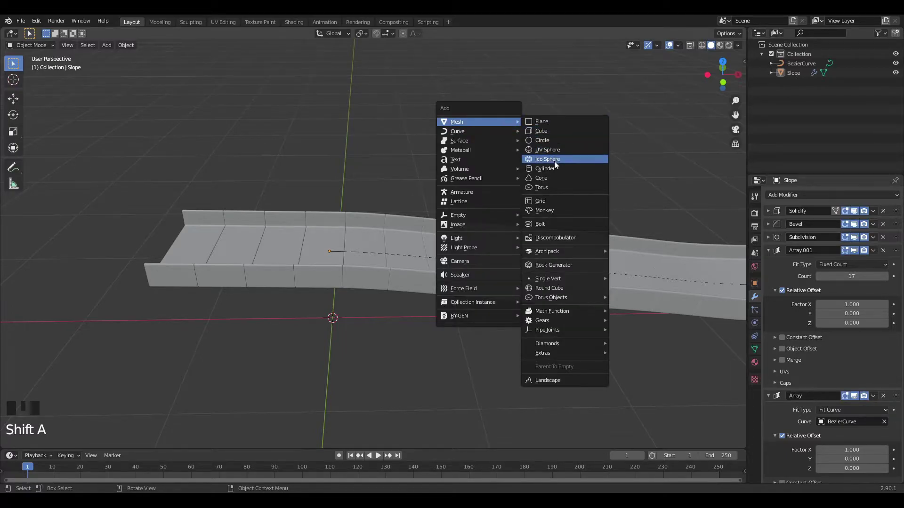
left_click(549, 160)
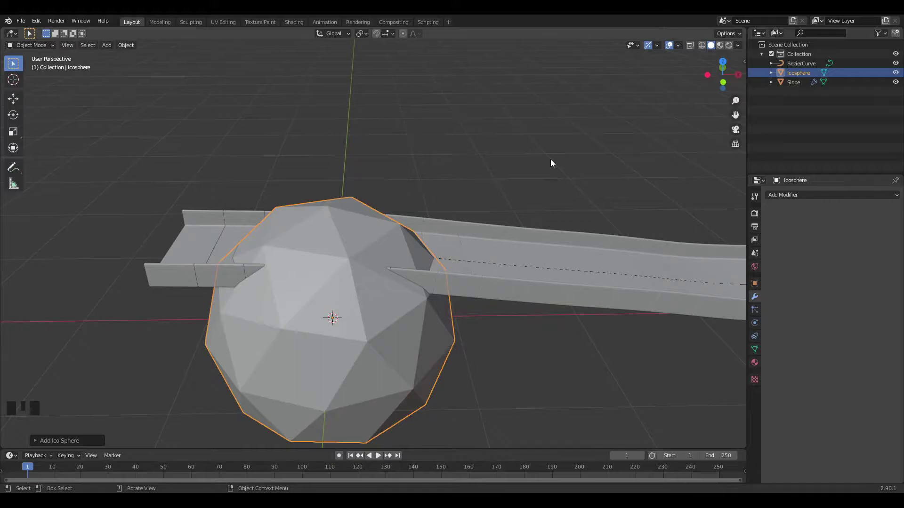
key("KP_7")
key("s")
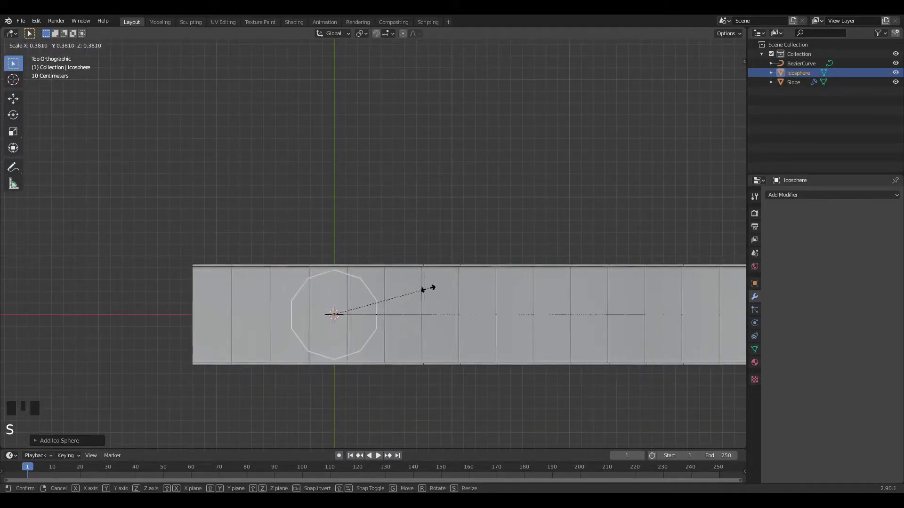
left_click(398, 298)
Move the ico sphere about 1.06 m along negative X and raise it above the channel's high end
key("g")
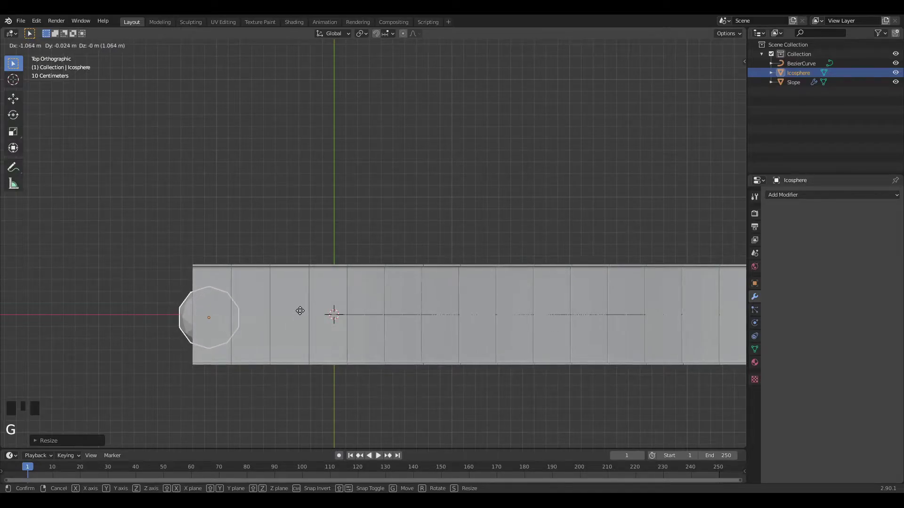
left_click(299, 312)
key("KP_1")
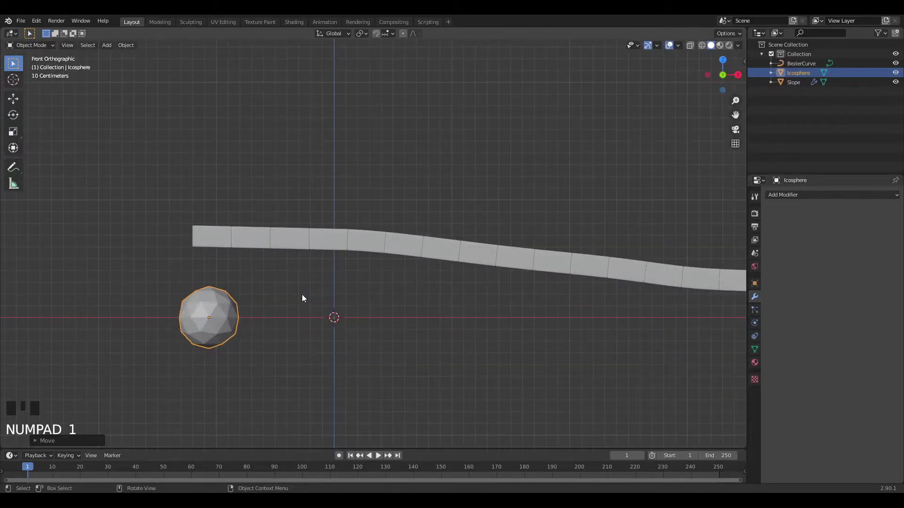
key("g")
left_click(303, 163)
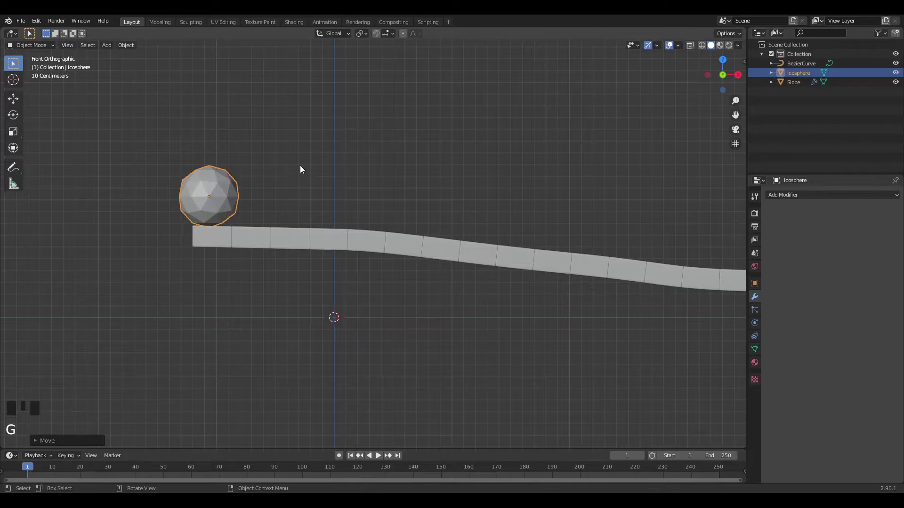
Scale the ico sphere down further, to roughly half its size, above the channel's high end
middle_click_drag(302, 162, 304, 228)
key("s")
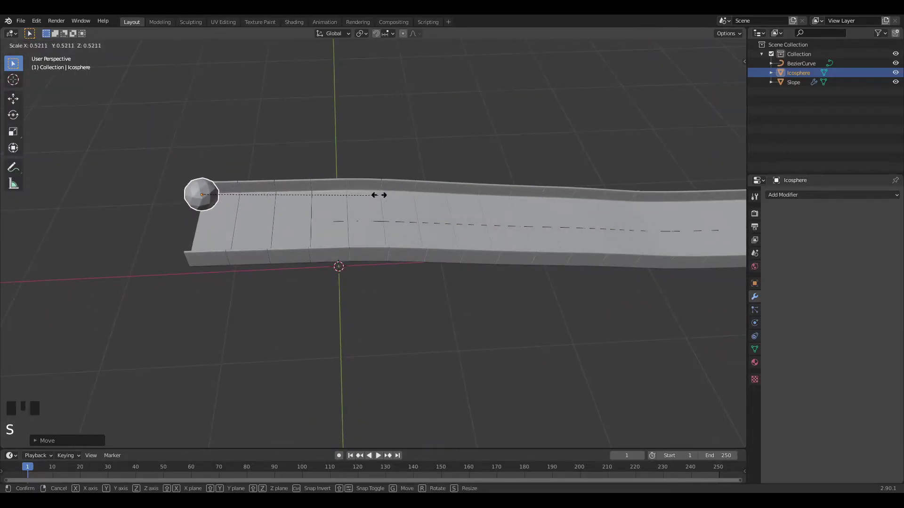
left_click(376, 197)
middle_click_drag(412, 185, 442, 142)
scroll(429, 146, "down", 3)
scroll(430, 145, "up", 3)
scroll(442, 142, "down", 1)
Apply the Quick Liquid effect to the ico sphere to generate a liquid domain around it
key("F3")
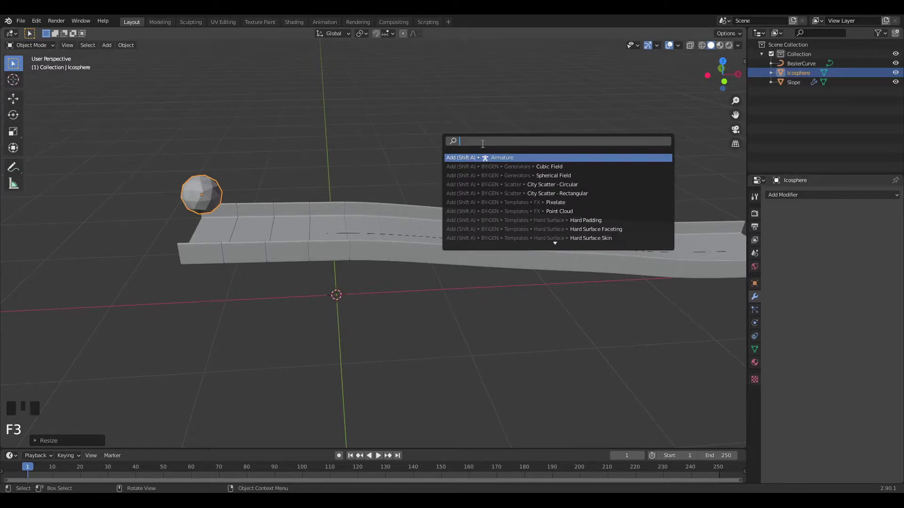
type("q")
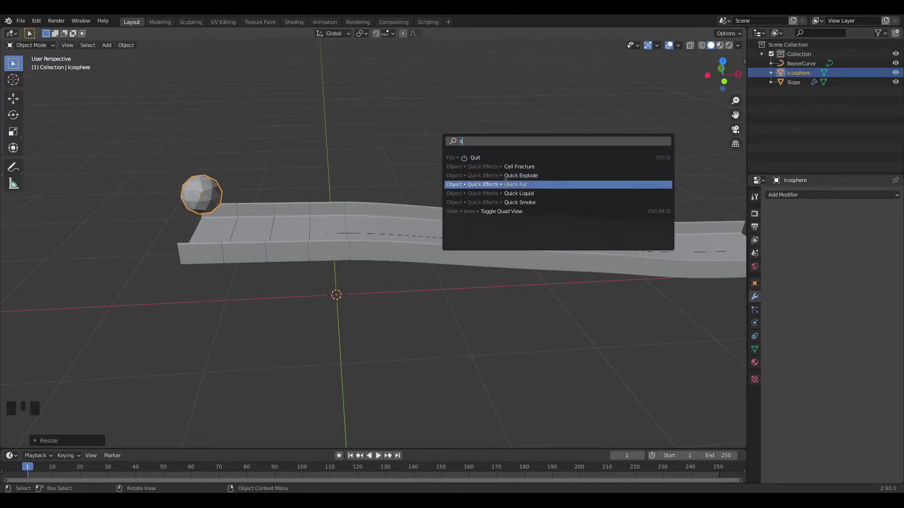
key("Return")
middle_click_drag(334, 210, 404, 201)
key("F3")
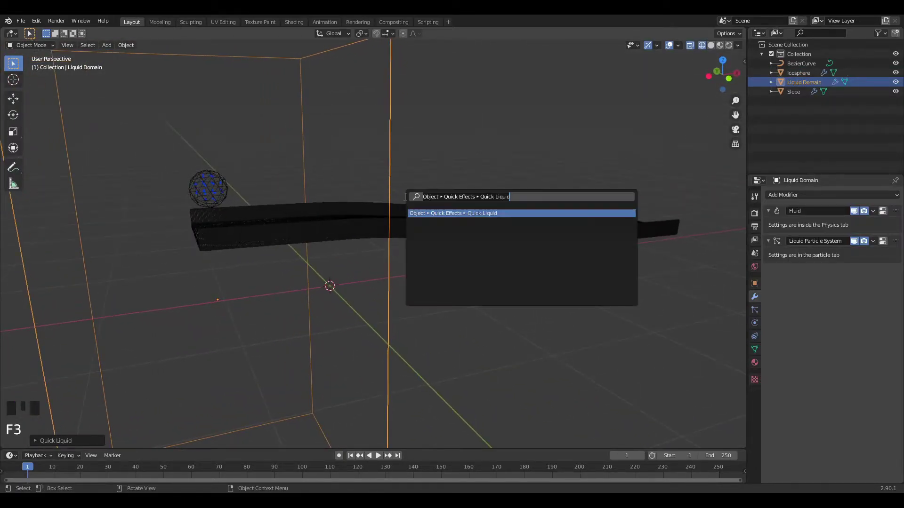
middle_click_drag(495, 137, 466, 166)
In front view, scale the liquid domain about 3 times along X and shift it along positive X to span the whole channel
key("KP_1")
scroll(465, 166, "down", 5)
scroll(420, 214, "up", 3)
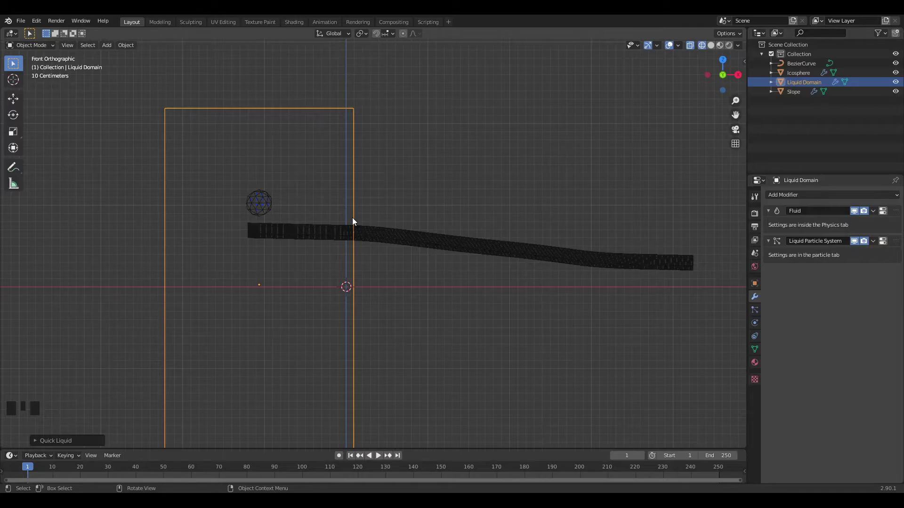
key("s")
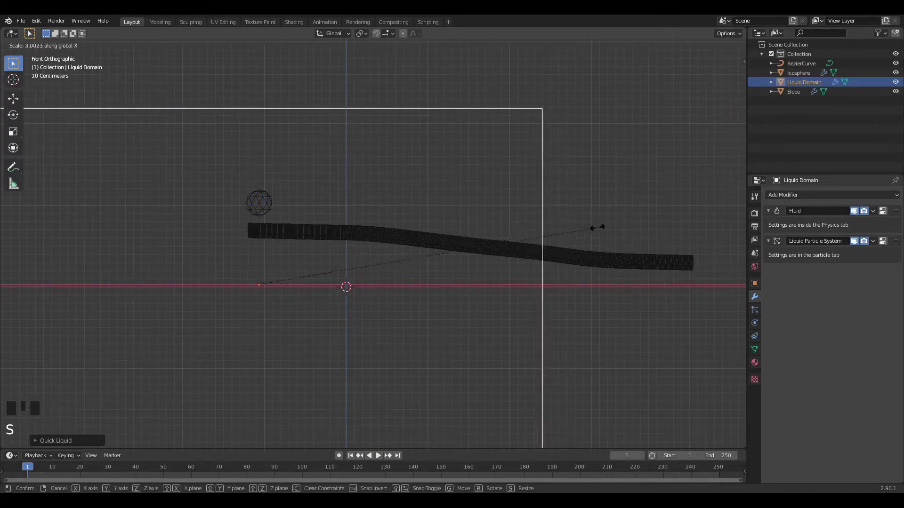
left_click(597, 229)
key("g")
key("x")
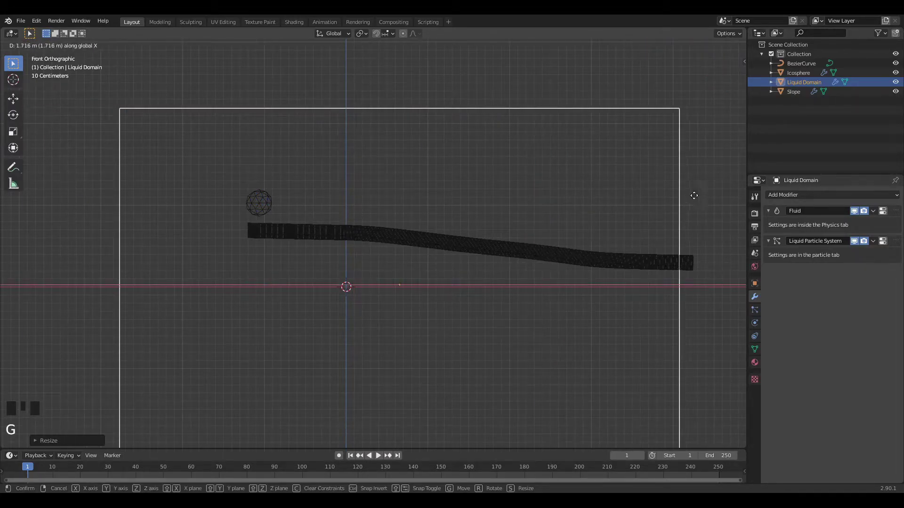
left_click(42, 192)
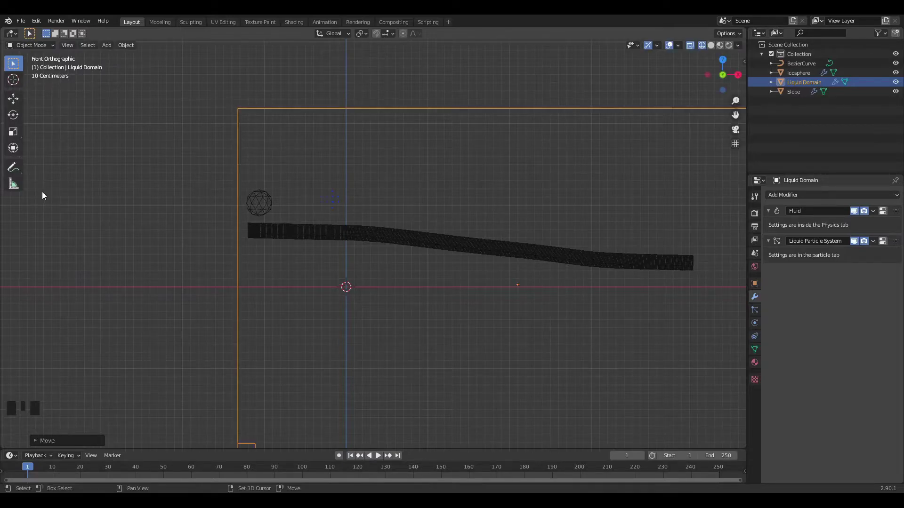
Scale the liquid domain to about 0.35 along Z and raise it until its floor meets the ground line, enclosing the sphere and channel
scroll(200, 230, "down", 2)
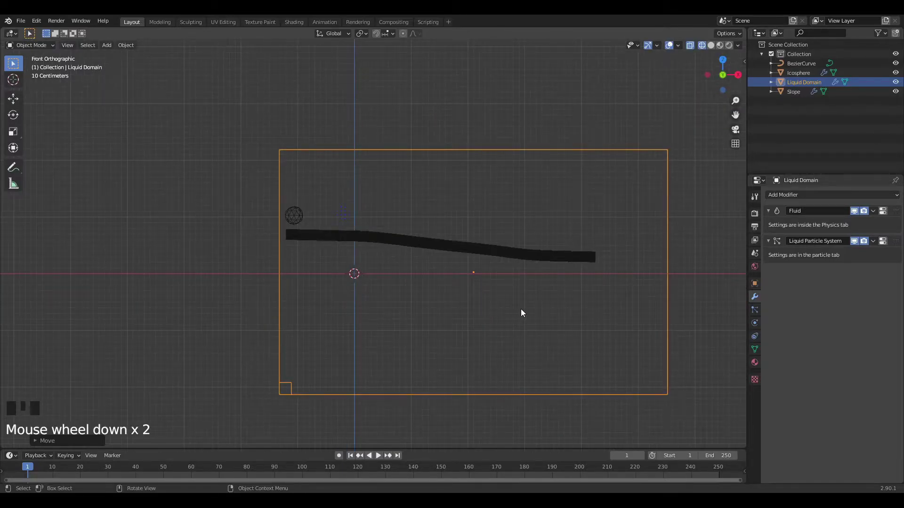
key("s")
key("z")
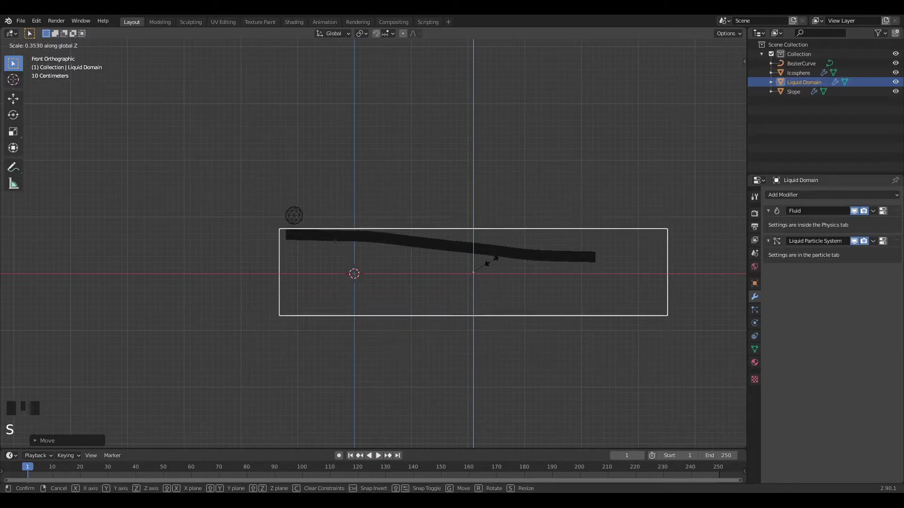
left_click(491, 260)
key("g")
key("z")
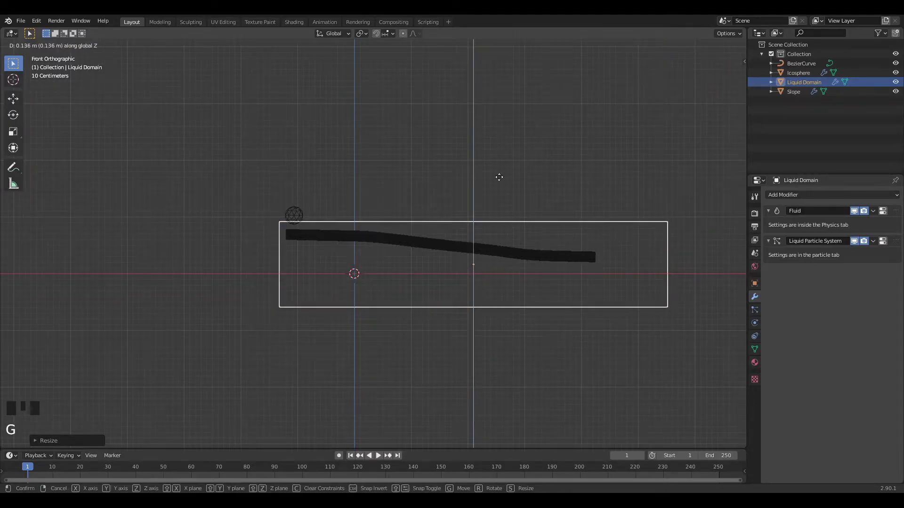
left_click(554, 380)
scroll(554, 377, "up", 6)
scroll(554, 377, "down", 1)
middle_click_drag(430, 238, 319, 292, "shift")
scroll(384, 285, "down", 4)
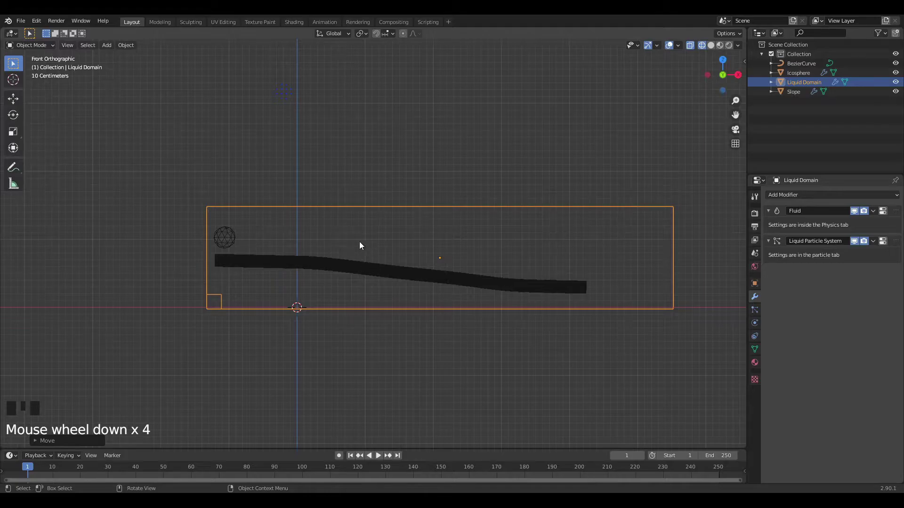
Enable Fluid physics on the Slope channel and set its type to Effector
left_click(224, 237)
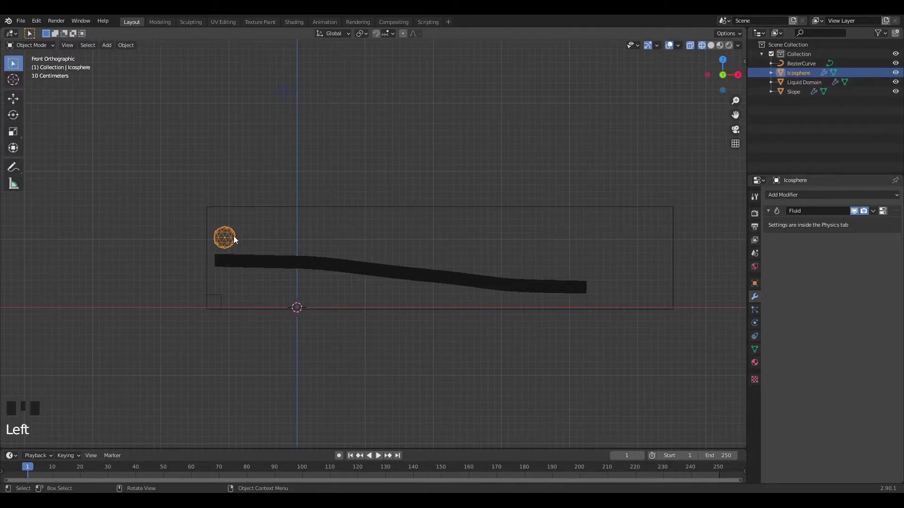
left_click(277, 262)
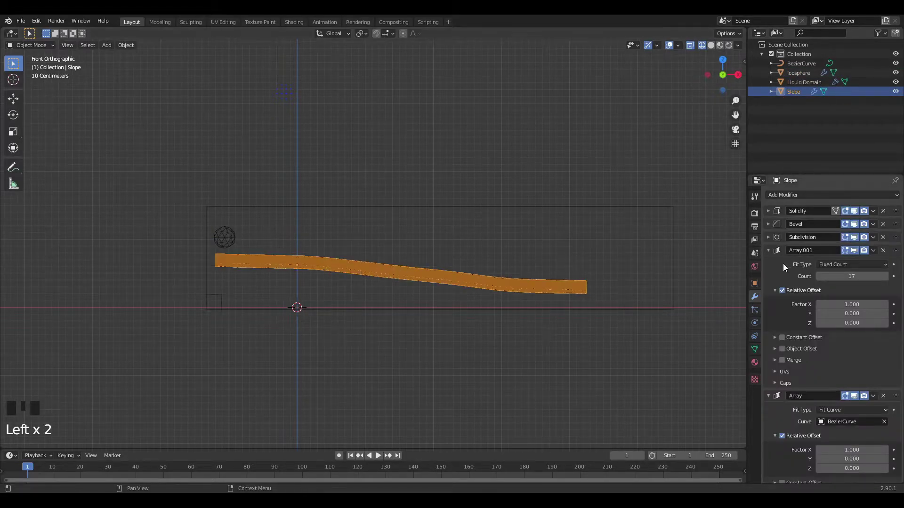
left_click(755, 323)
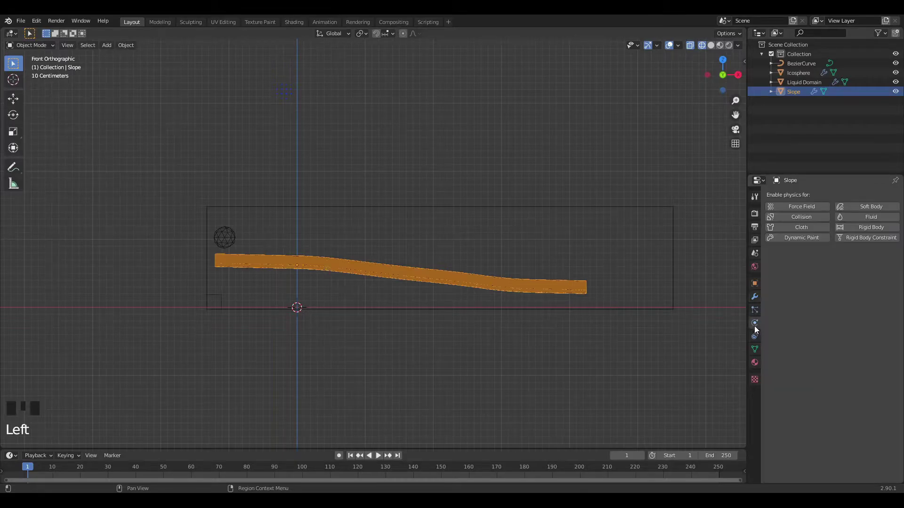
left_click(861, 217)
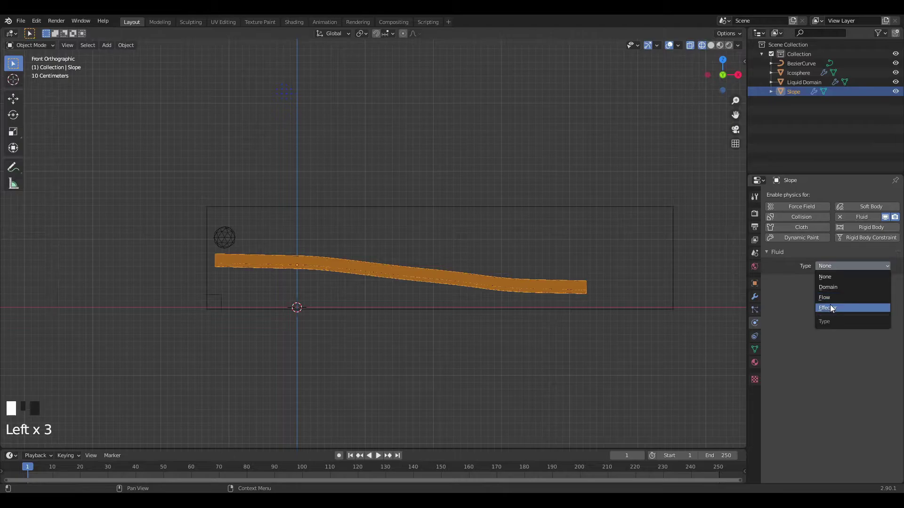
left_click(823, 309)
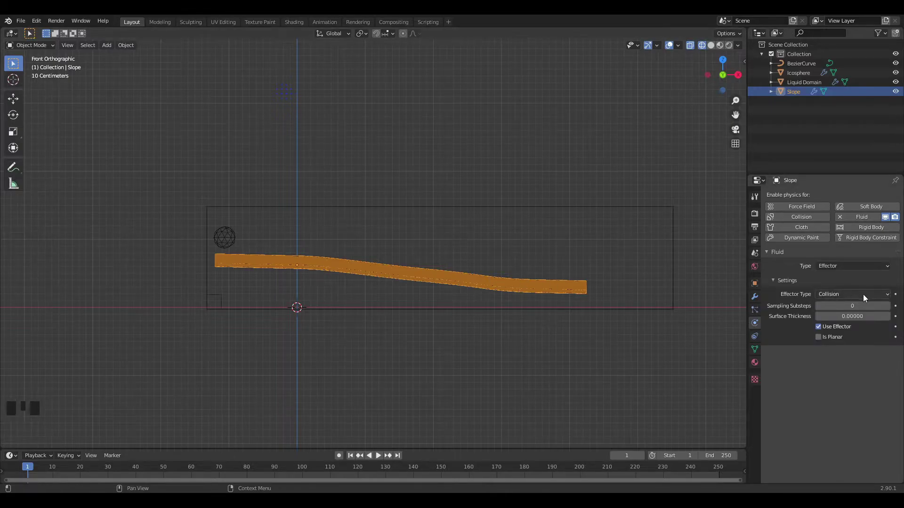
Set the Slope effector's Sampling Substeps to 15, leaving the object deselected
left_click(835, 306)
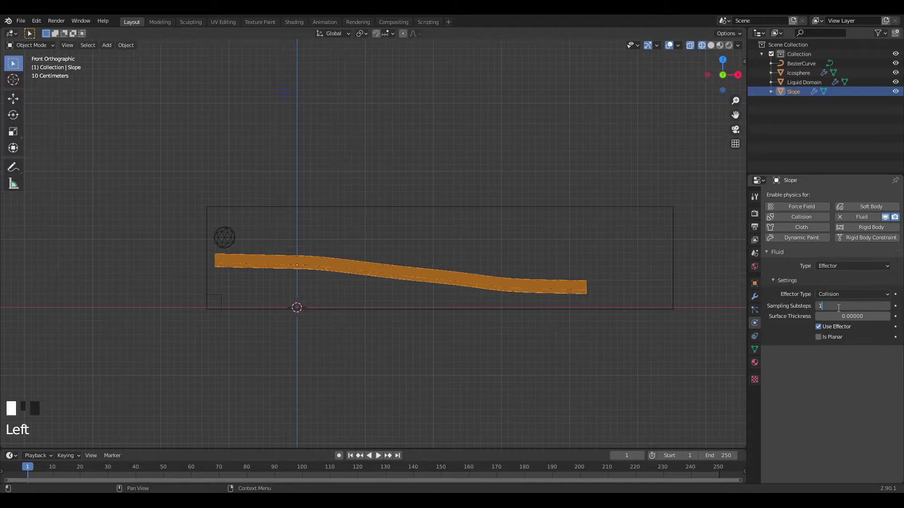
key("Return")
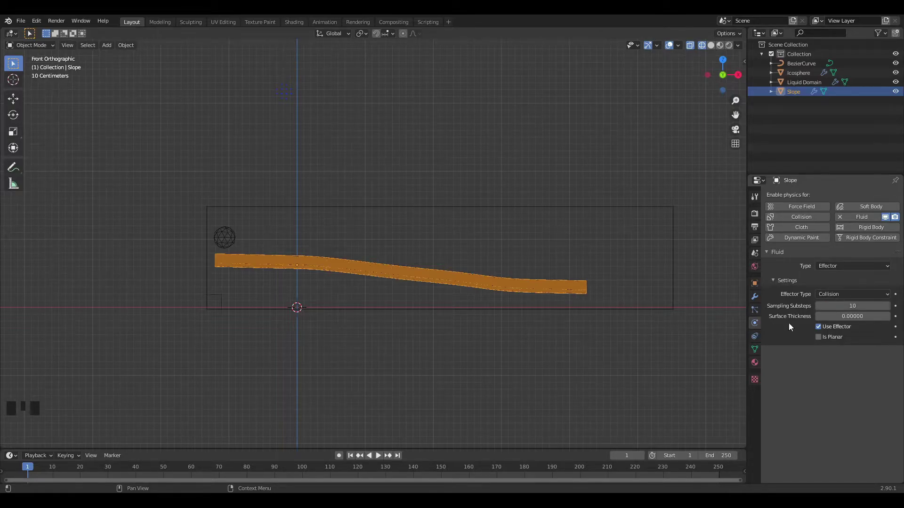
left_click(841, 307)
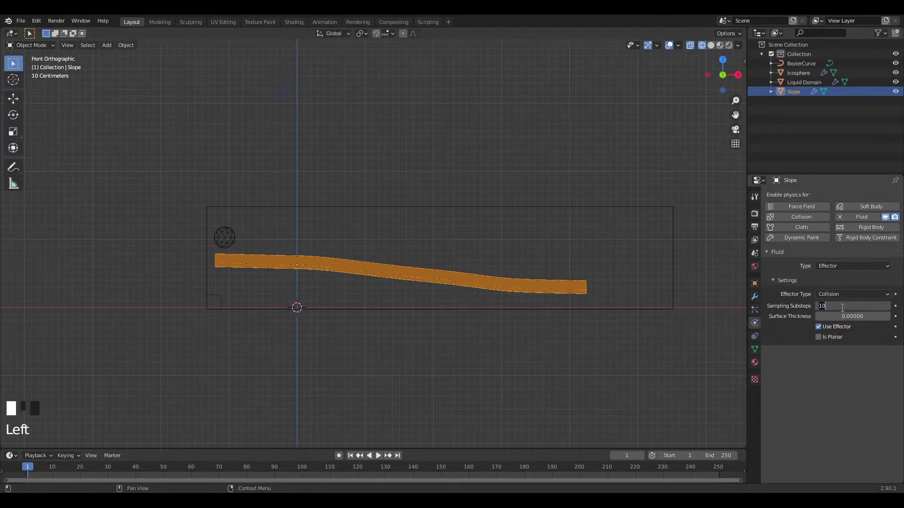
type("1")
key("Return")
middle_click_drag(465, 266, 420, 145)
left_click(478, 140)
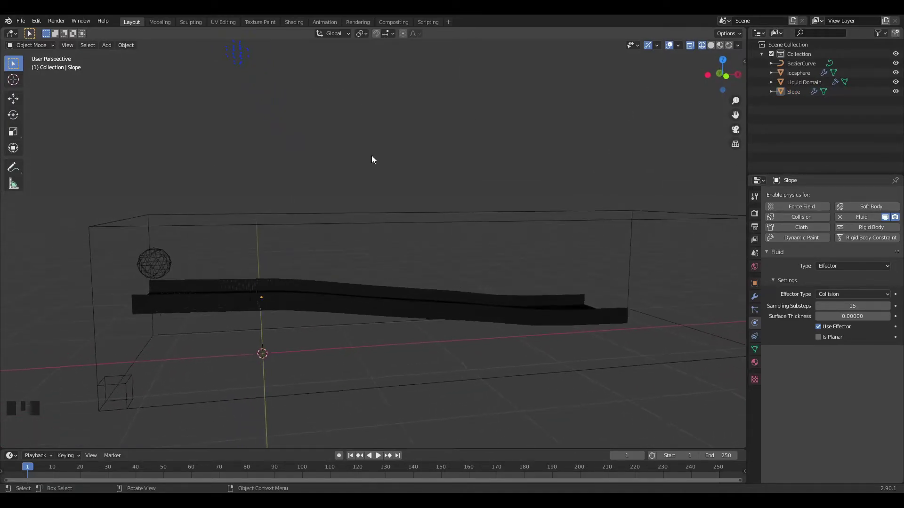
Set the ico sphere's fluid Flow Behavior to Inflow
left_click(154, 269)
middle_click_drag(436, 193, 424, 191)
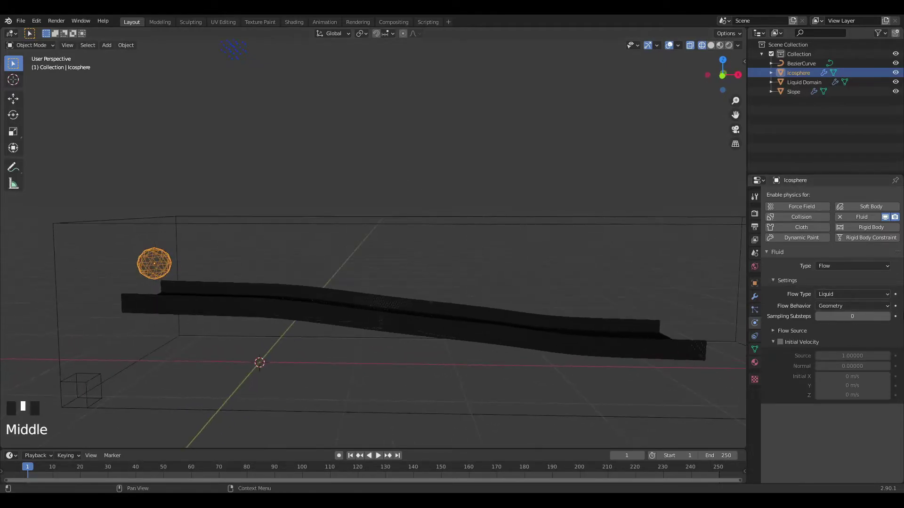
left_click(852, 307)
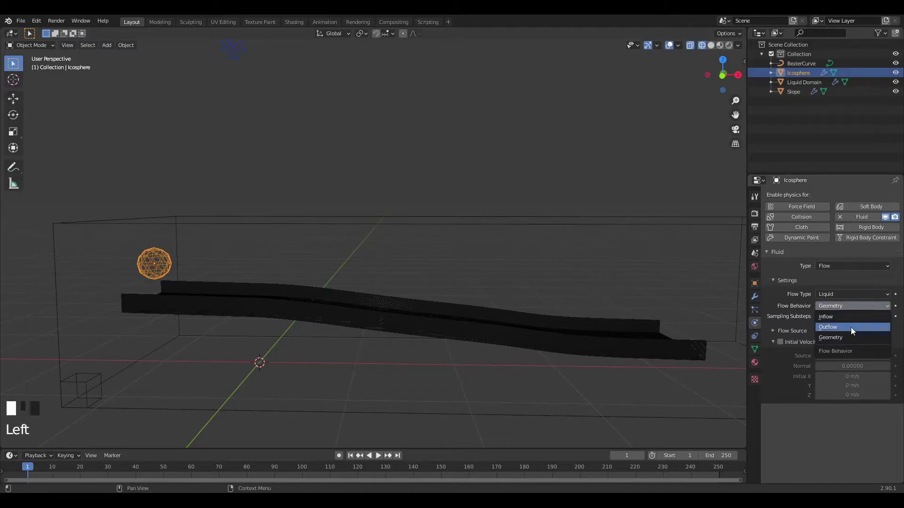
left_click(846, 318)
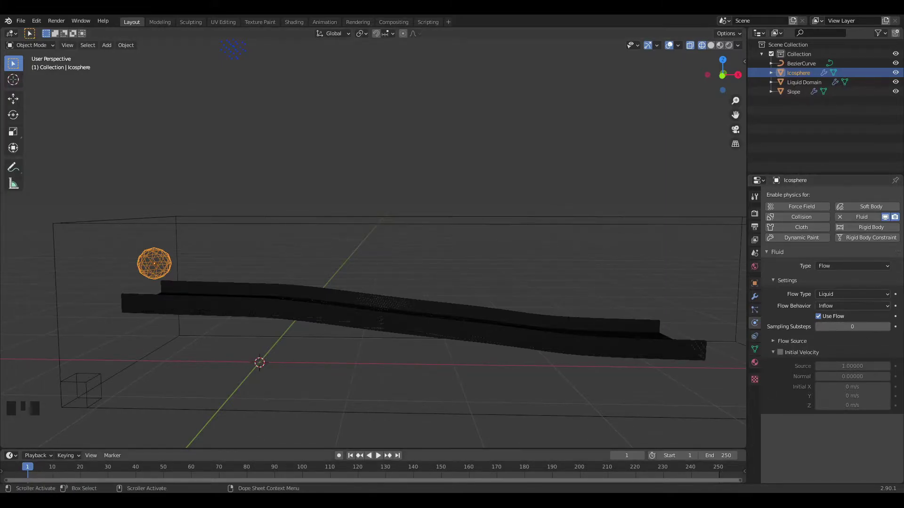
Keyframe the ico sphere's Use Flow setting as enabled at frame 20 and disabled at frame 21
left_click(80, 468)
left_click(895, 319)
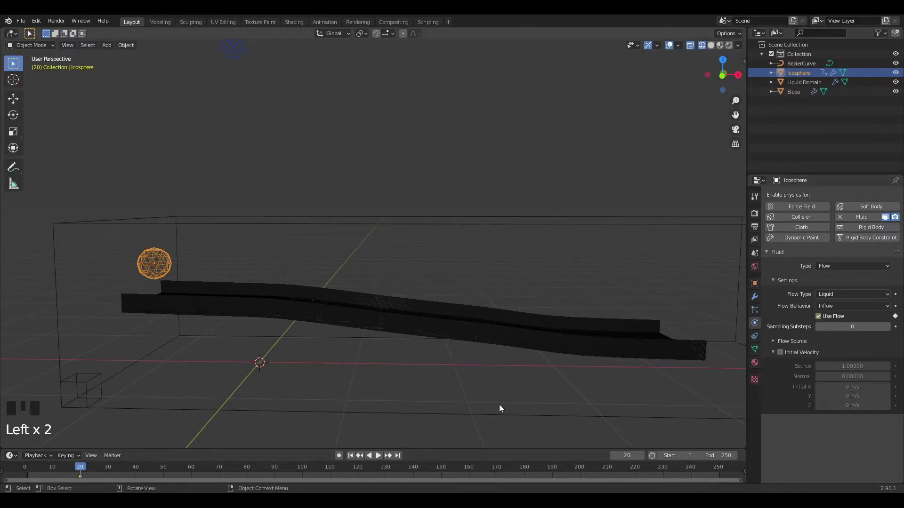
key("Right")
left_click(895, 316)
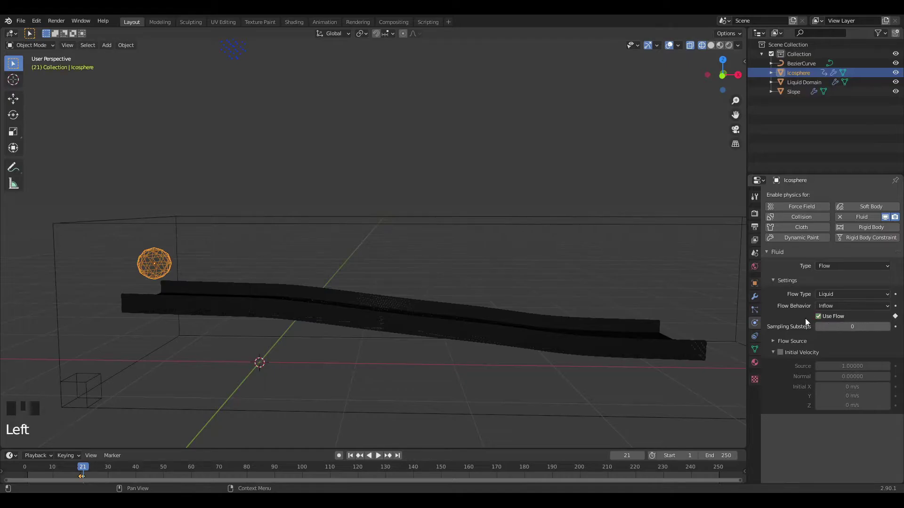
left_click(819, 318)
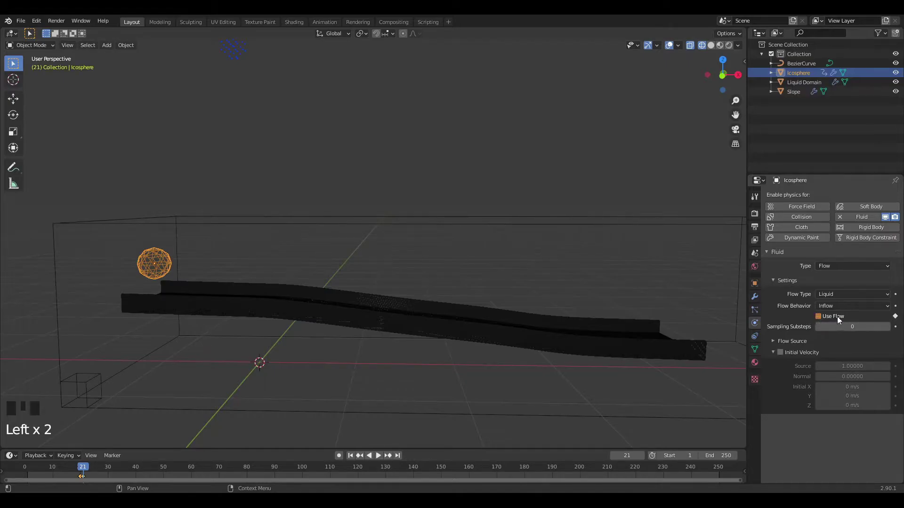
left_click(895, 316)
left_click(895, 316)
mouse_move(430, 331)
middle_mouse_down()
mouse_move(448, 333)
mouse_move(422, 337)
middle_mouse_up()
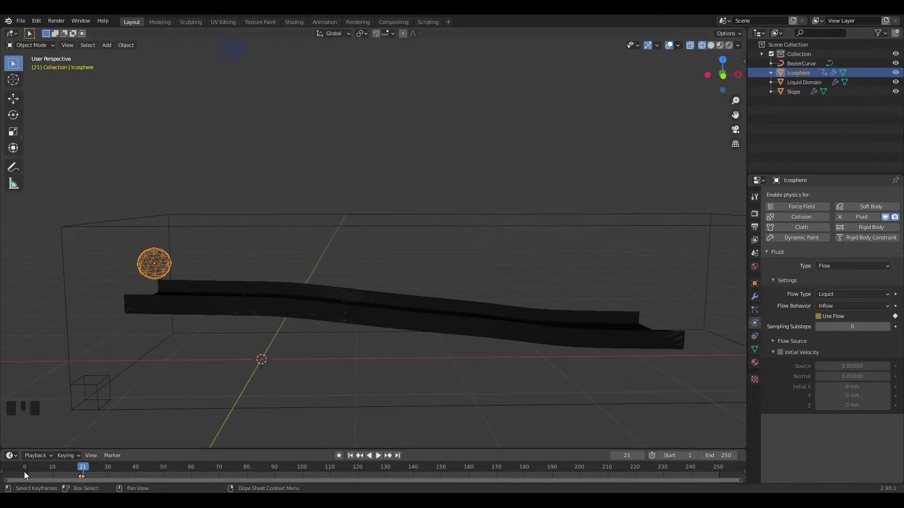
Scale the ico sphere down to roughly 70% of its size above the channel's high end
middle_click_drag(406, 312, 363, 314)
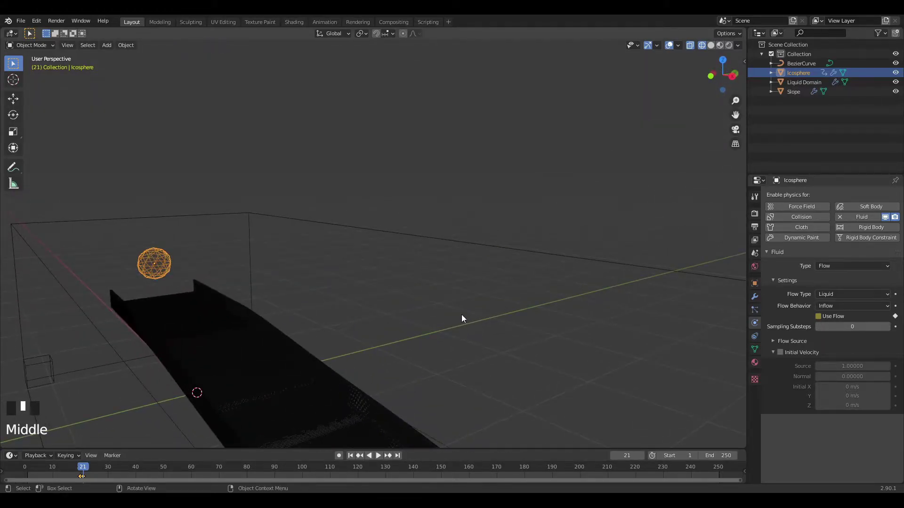
key("s")
left_click(368, 299)
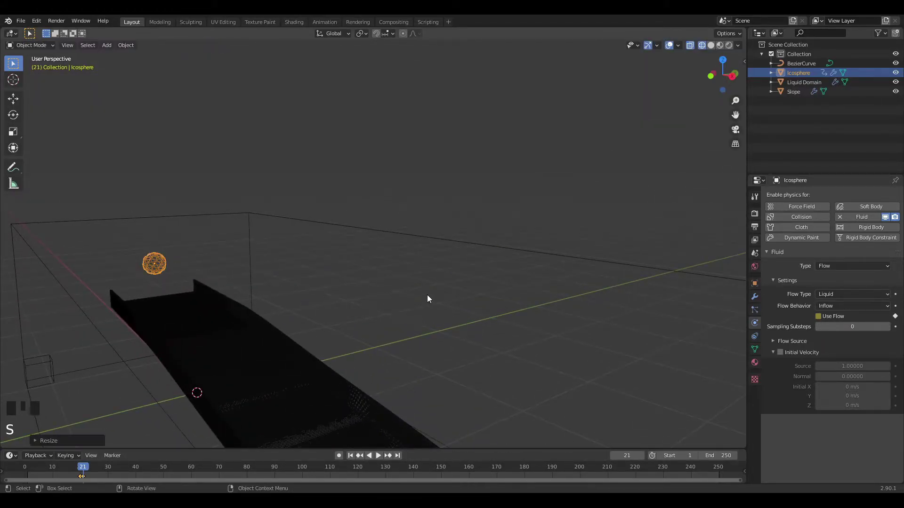
middle_click_drag(413, 294, 501, 296)
middle_click_drag(403, 330, 366, 323)
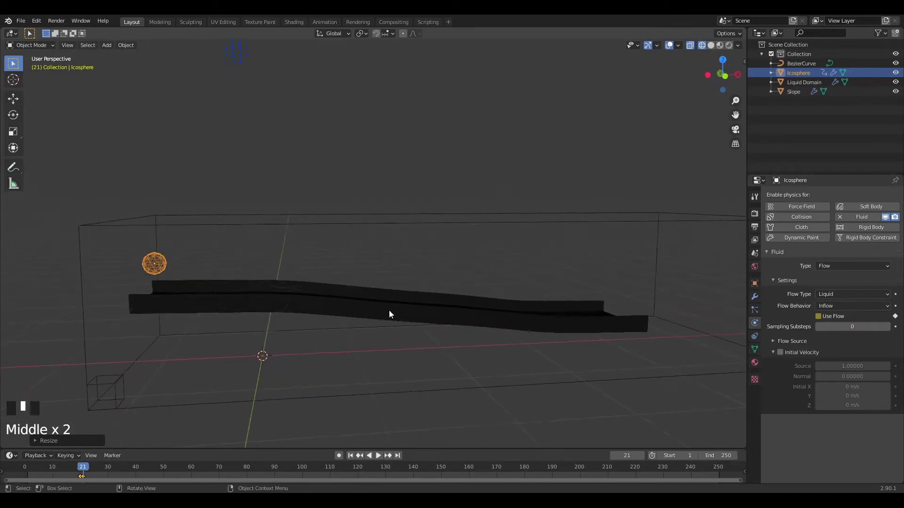
Set the Liquid Domain's Resolution Division to 120
left_click(601, 219)
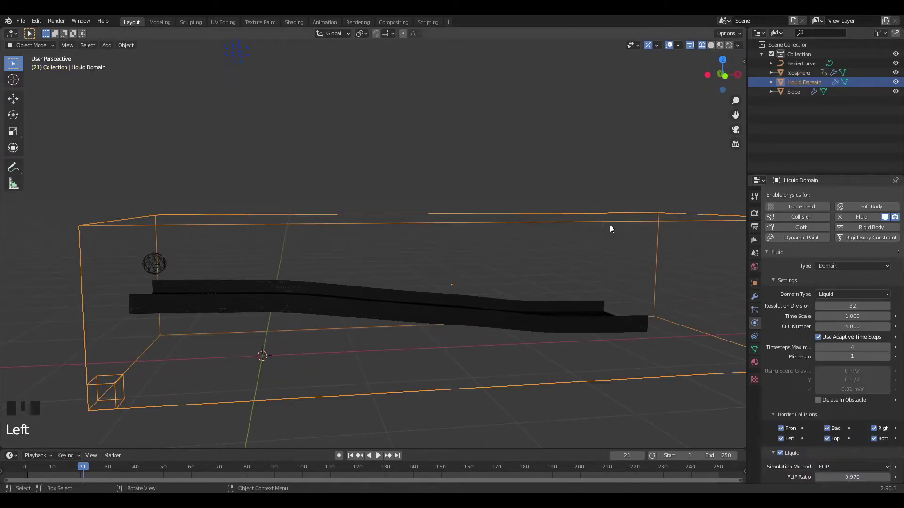
middle_click_drag(598, 286, 553, 276)
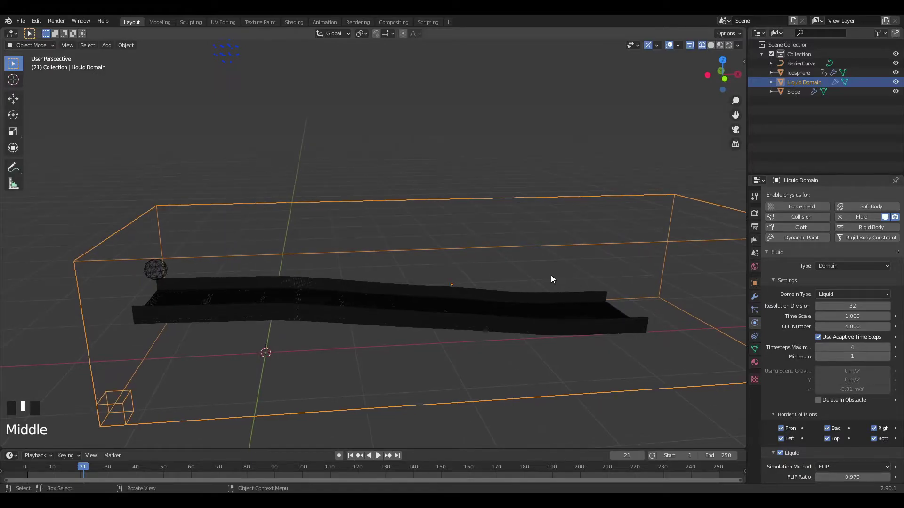
scroll(553, 275, "up", 1)
left_click(850, 305)
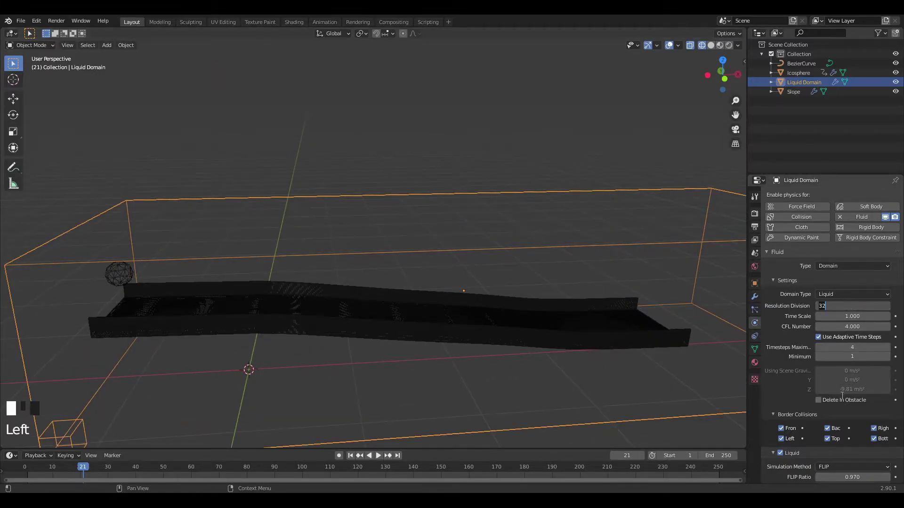
type("120")
key("Return")
scroll(495, 355, "down", 2)
Set the Liquid Domain's Resolution Division to 150
middle_click_drag(495, 355, 661, 298)
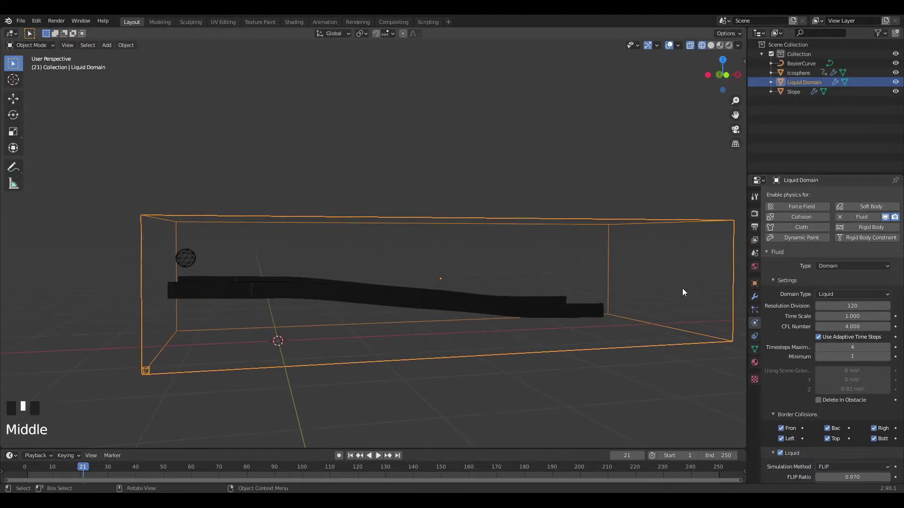
left_click(863, 305)
type("1")
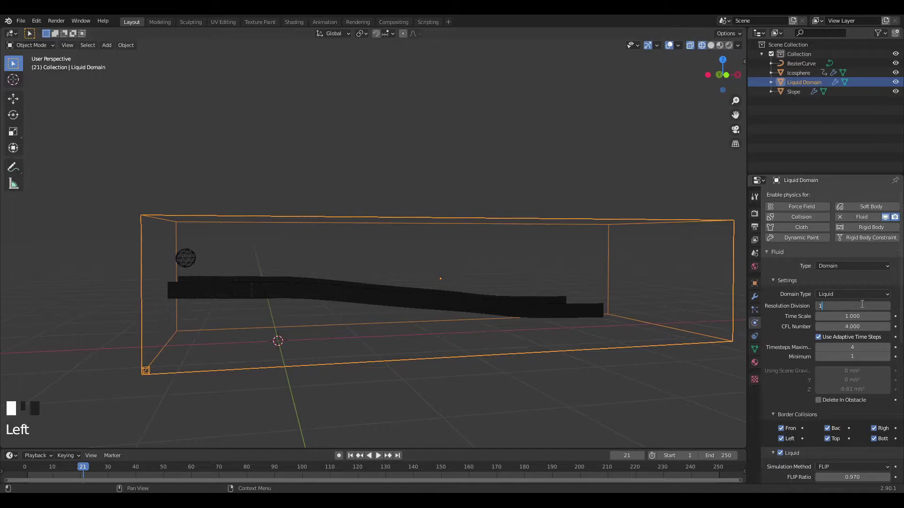
type("50")
key("Return")
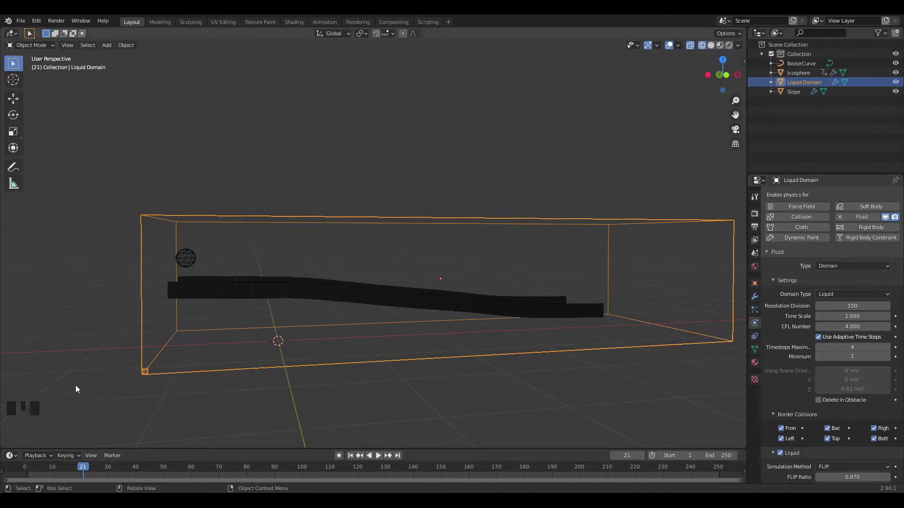
Play the liquid simulation from frame 1 to check how the liquid falls from the ico sphere
left_click(187, 259)
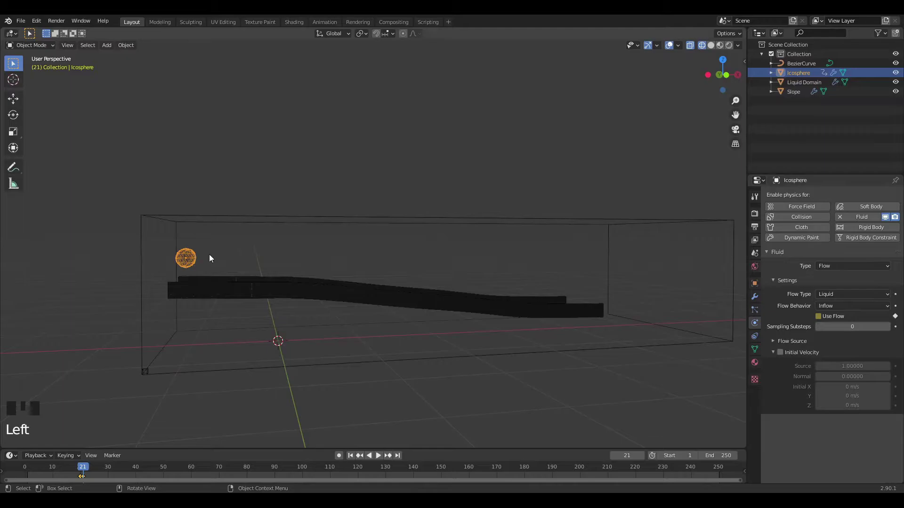
left_click(364, 225)
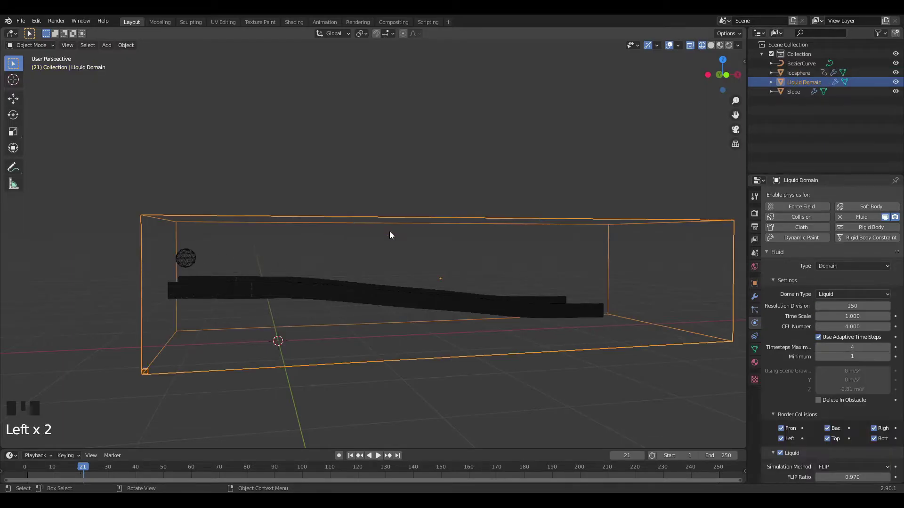
scroll(868, 386, "down", 9)
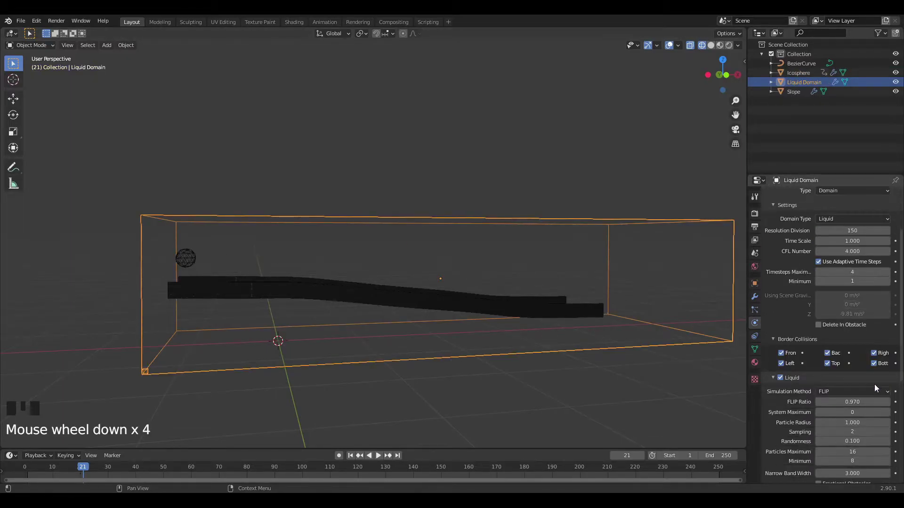
scroll(868, 387, "down", 6)
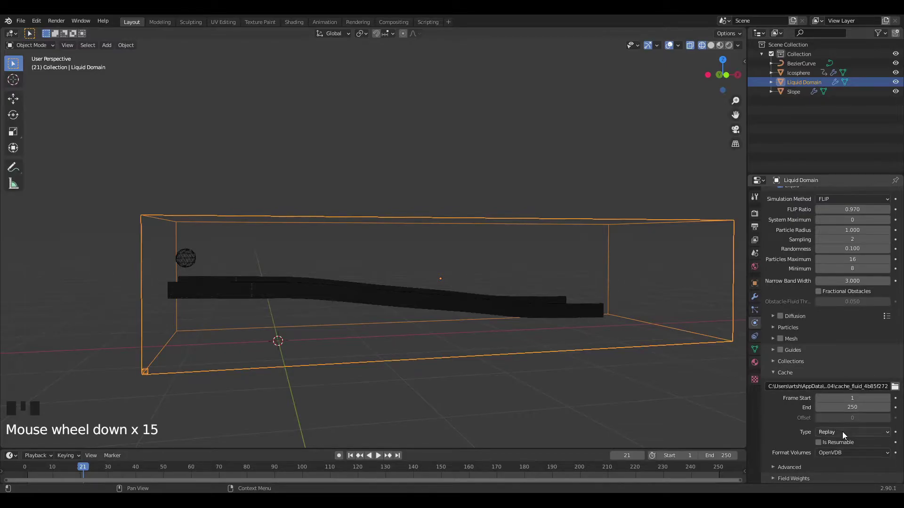
key("space")
key("space")
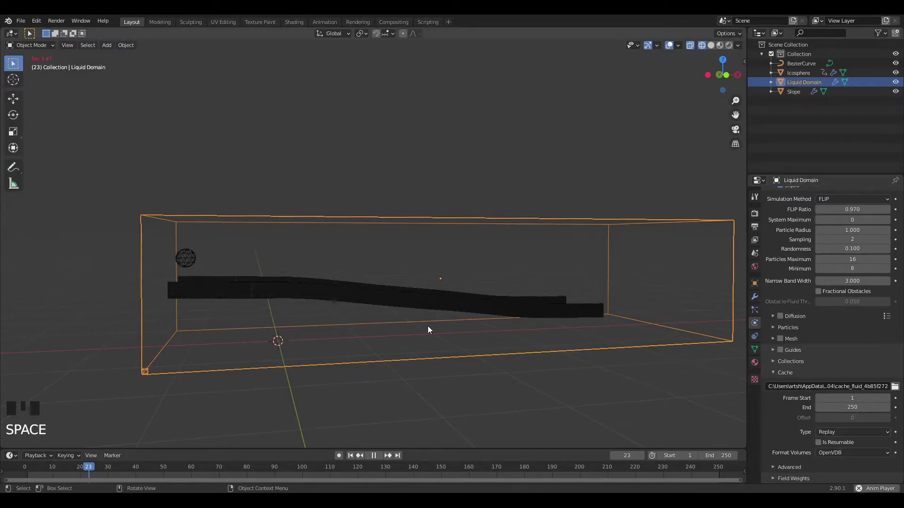
left_click(350, 456)
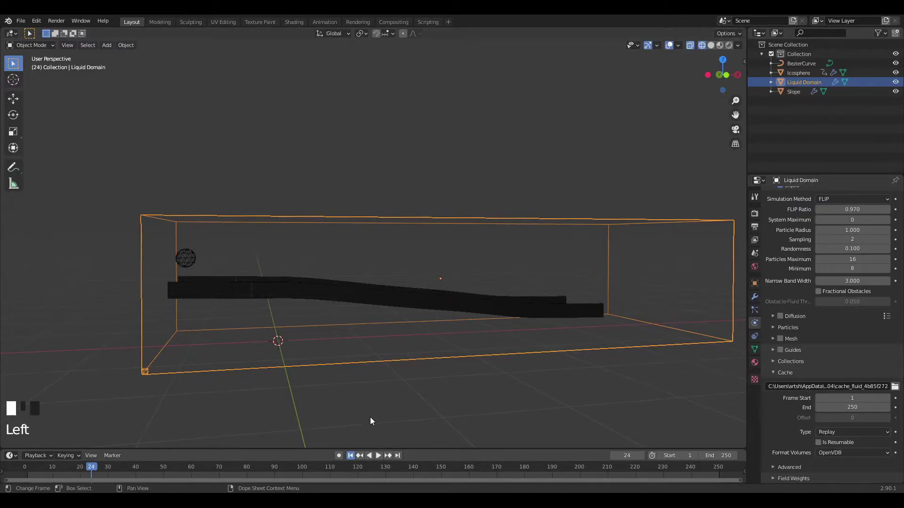
key("space")
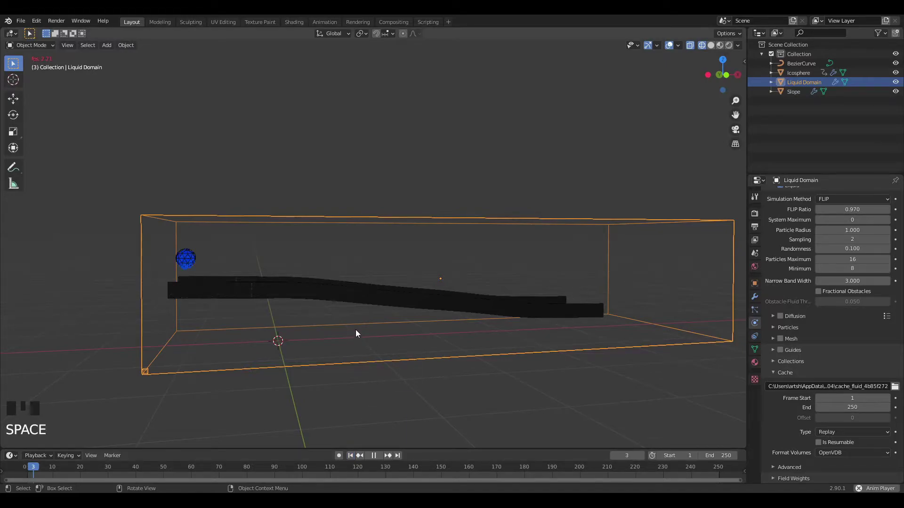
key("space")
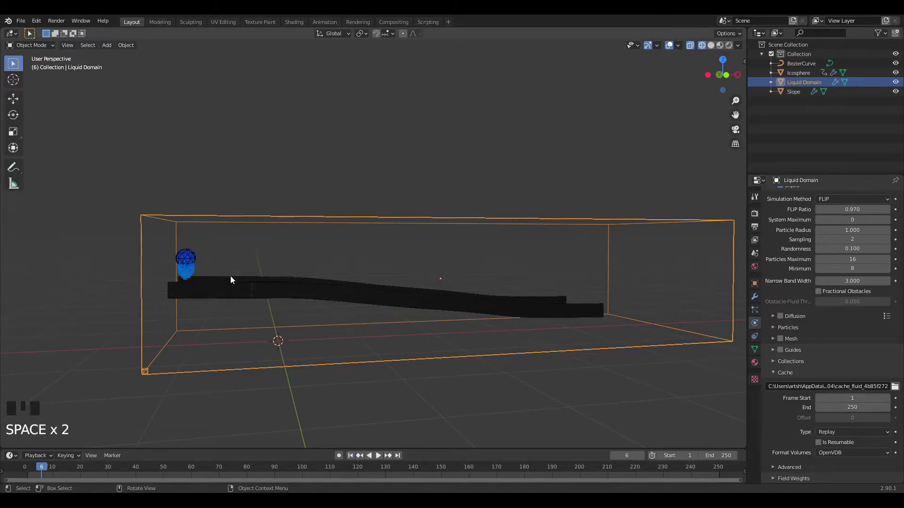
Enable Initial Velocity on the ico sphere's flow and set Initial X to 4 m/s
left_click(181, 247)
middle_click_drag(183, 251, 198, 292)
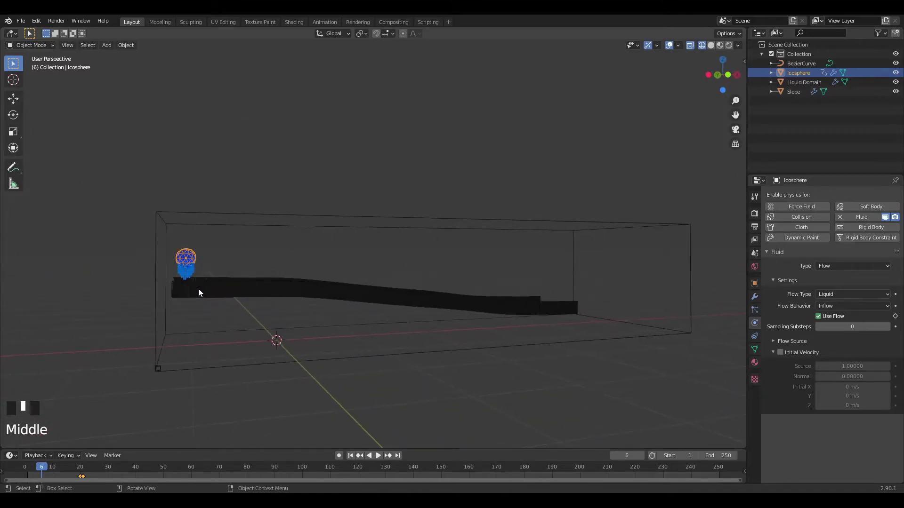
left_click(776, 353)
left_click(782, 355)
left_click(773, 352)
middle_click_drag(330, 282, 316, 260)
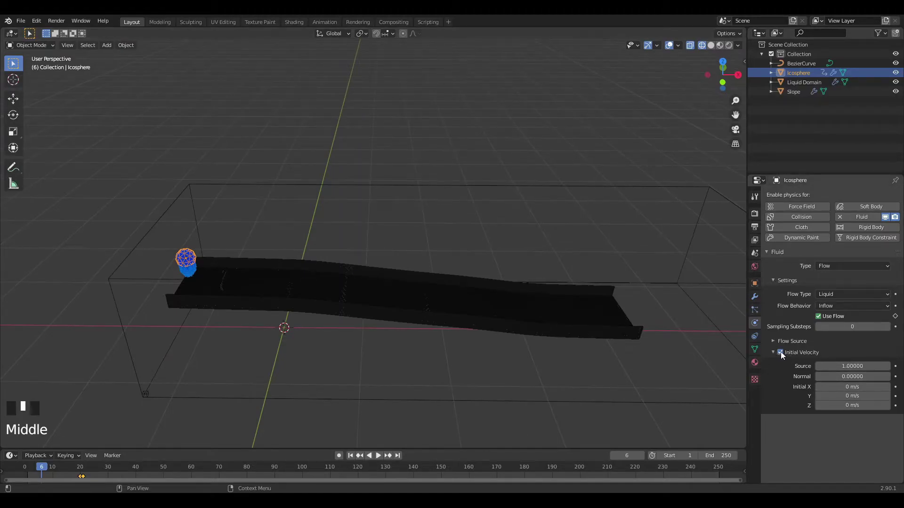
left_click_drag(855, 387, 880, 387)
left_click(856, 388)
type("4")
key("Return")
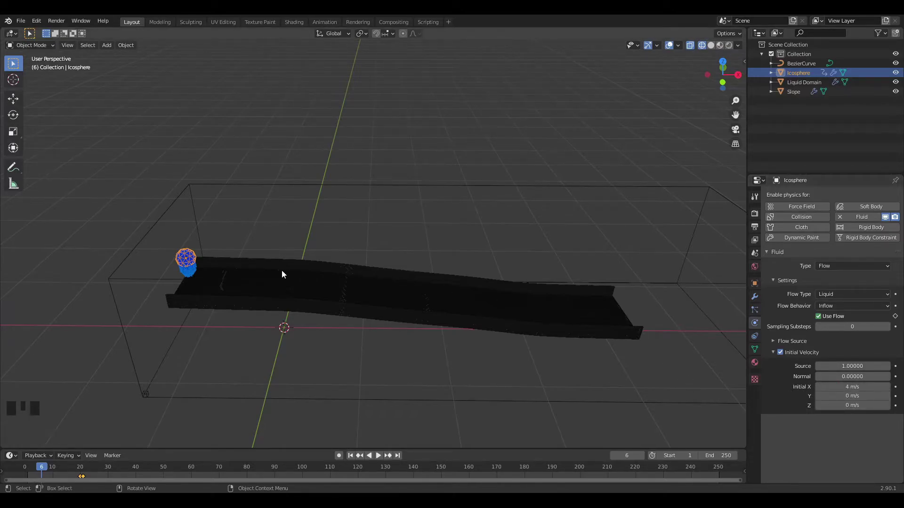
Return the timeline to frame 1 and snap the 3D cursor to the ico sphere
left_click(183, 396)
middle_click_drag(270, 397, 337, 346)
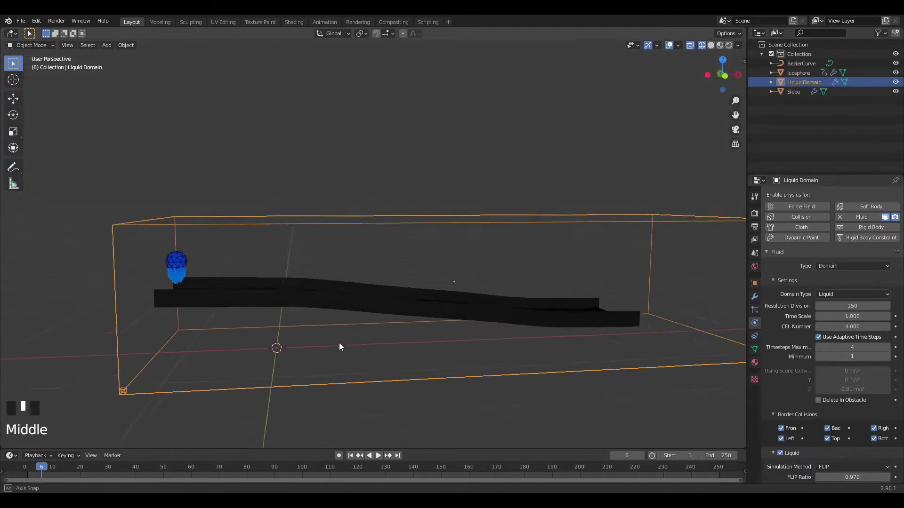
scroll(284, 298, "up", 2)
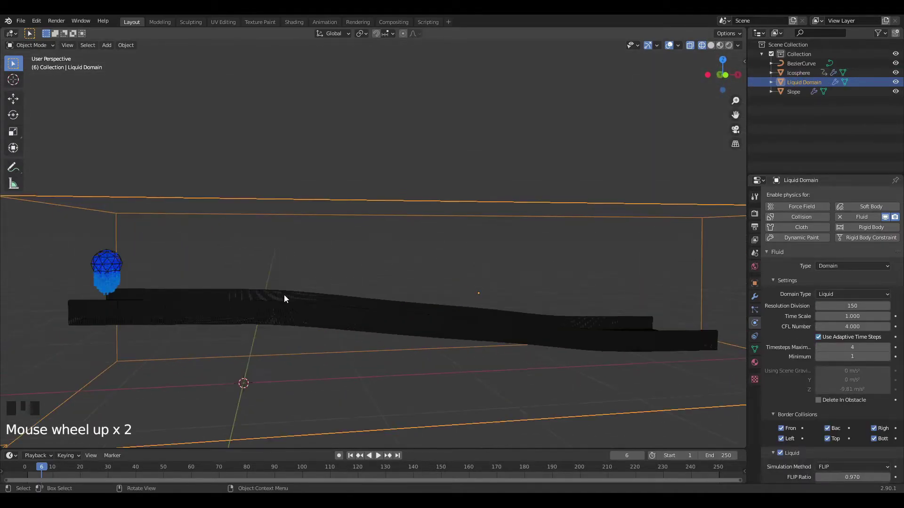
left_click(350, 456)
middle_click_drag(205, 295, 355, 283, "shift")
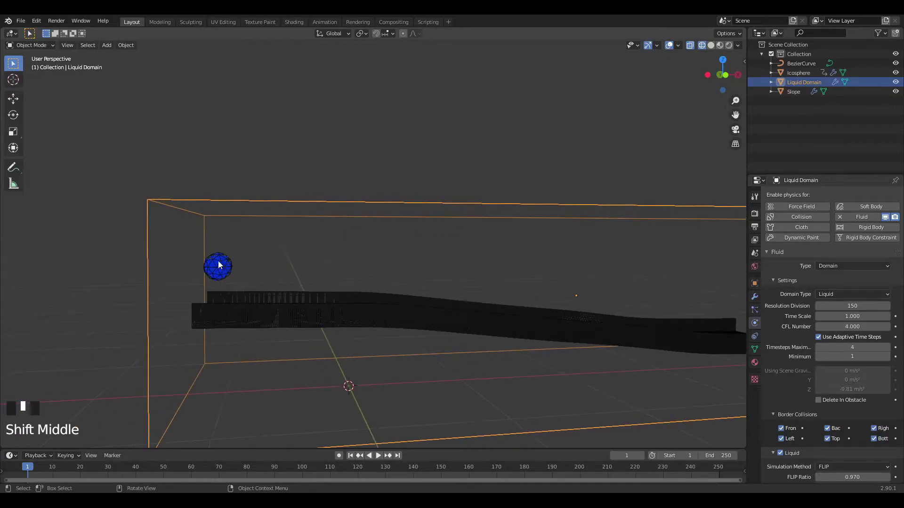
middle_click_drag(263, 283, 244, 296)
left_click(219, 292)
left_click(220, 282)
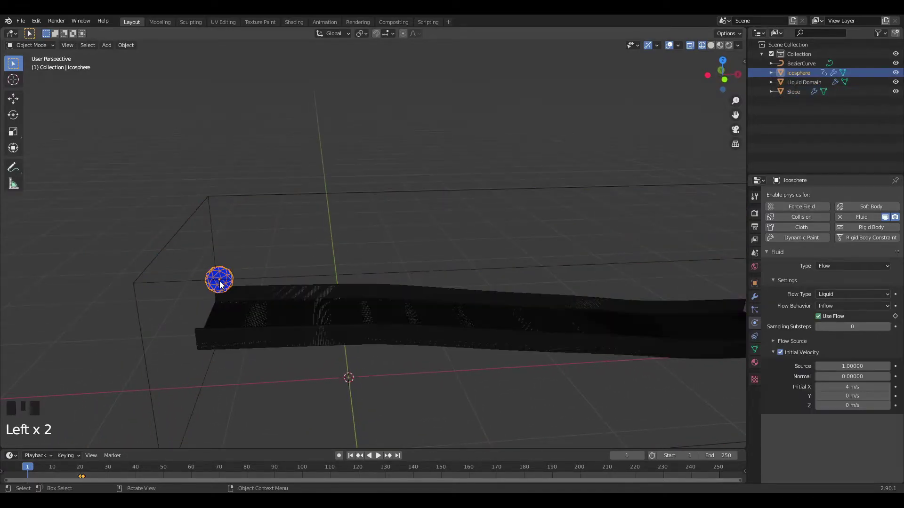
key("shift+s")
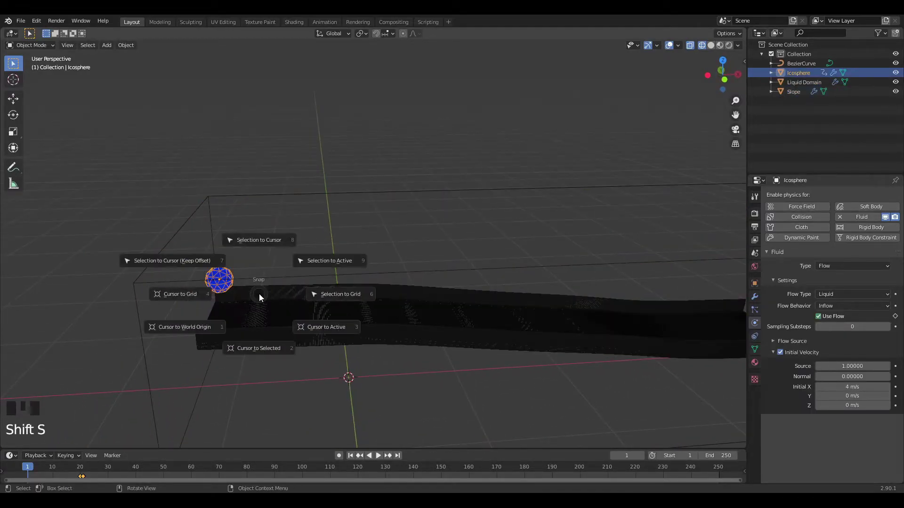
left_click(250, 351)
Add a cylinder at the 3D cursor and rotate it 90° about the global Y axis
middle_click_drag(244, 321, 292, 284)
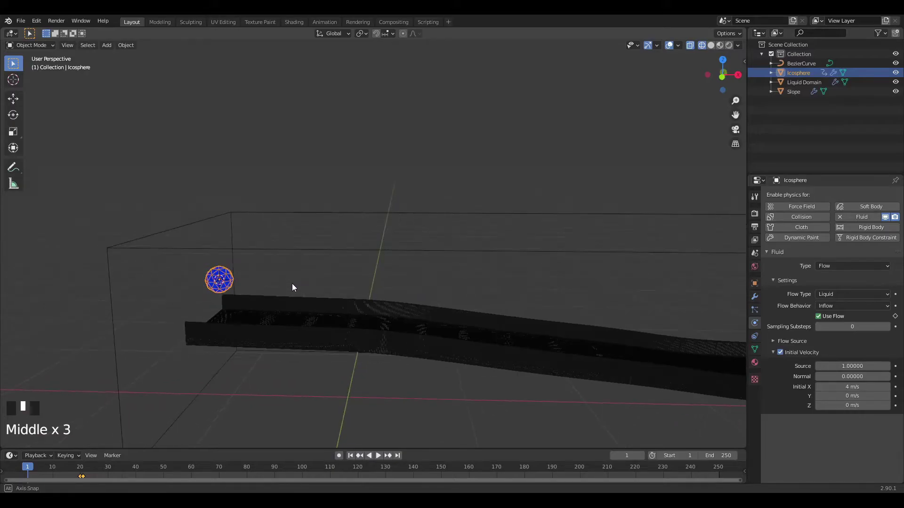
key("shift+a")
mouse_move(292, 283)
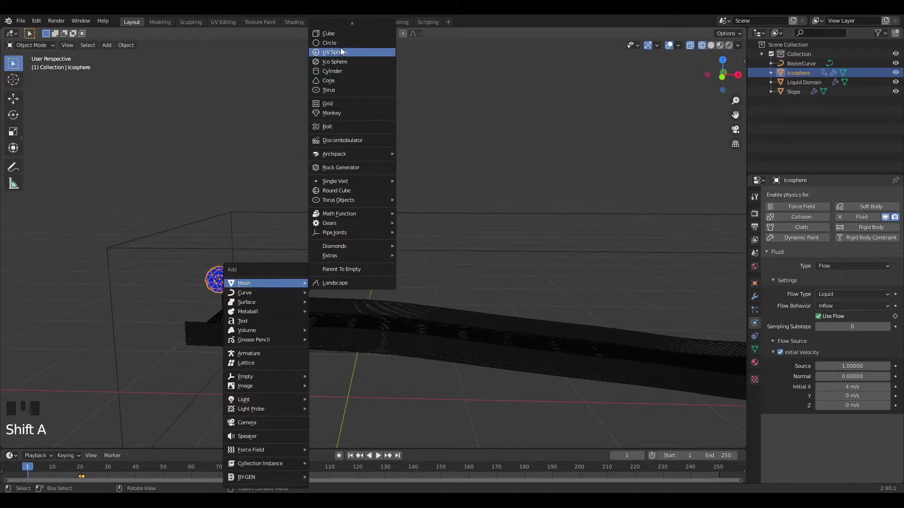
left_click(345, 71)
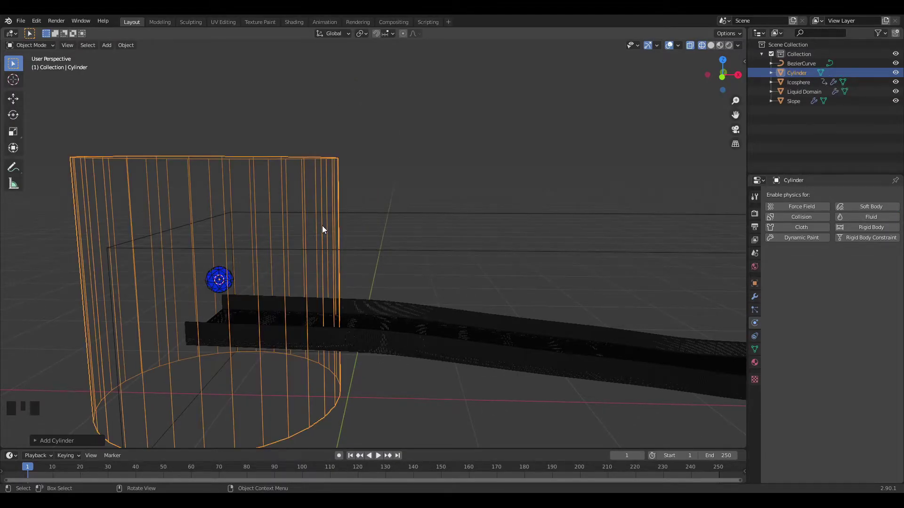
type("ry90")
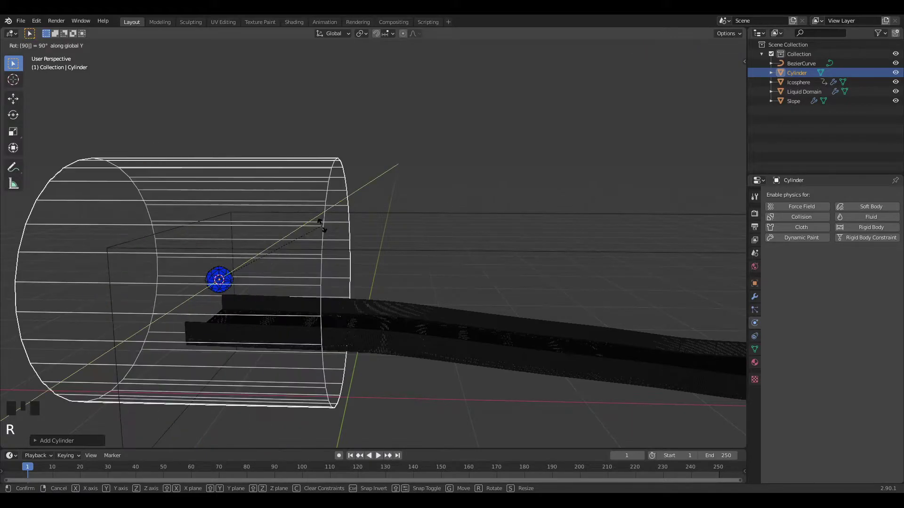
key("Return")
Scale the cylinder down uniformly until it is only slightly larger than the ico sphere it encloses
key("s")
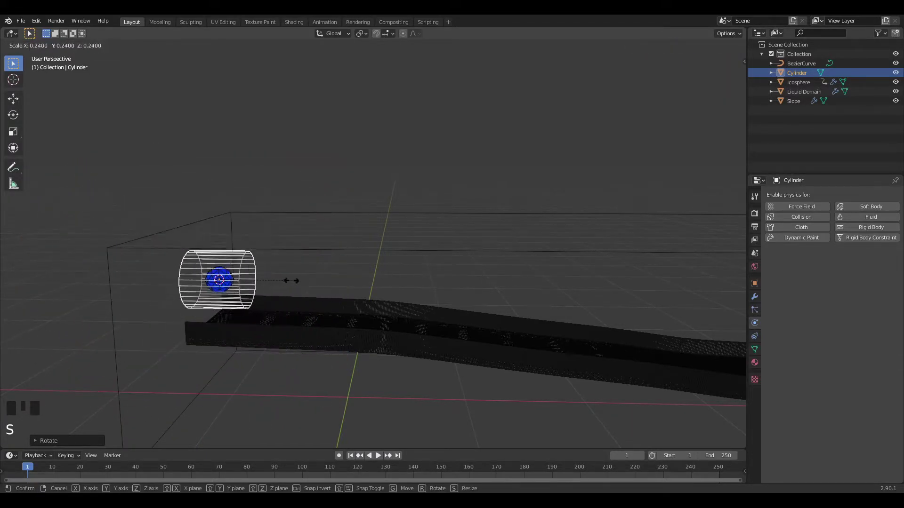
left_click(293, 278)
middle_click_drag(293, 277, 358, 296)
key("s")
left_click(396, 319)
Hide the Liquid Domain in the viewport, display the scene in solid shading and select the cylinder
middle_click_drag(398, 318, 425, 326)
key("KP_7")
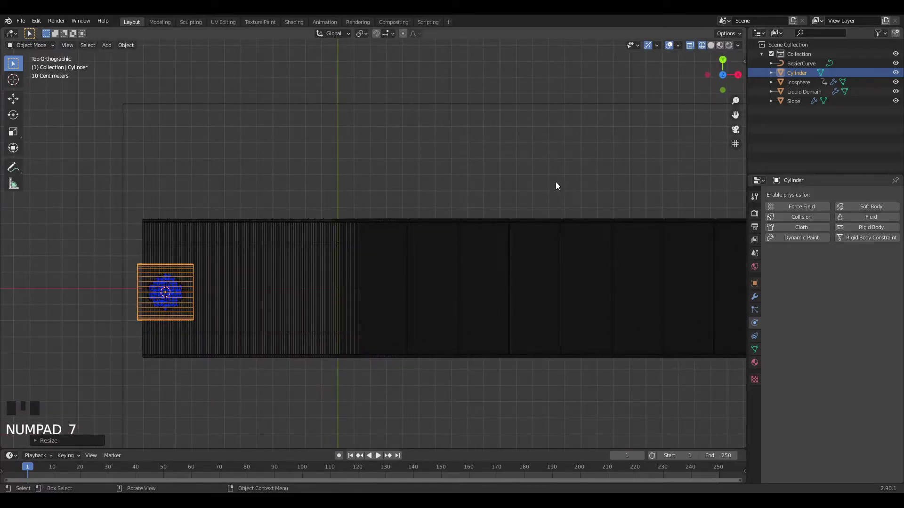
left_click(588, 94)
left_click(736, 102)
mouse_move(546, 162)
middle_mouse_down()
mouse_move(521, 156)
mouse_move(359, 234)
mouse_move(454, 185)
mouse_move(327, 125)
mouse_move(386, 155)
middle_mouse_up()
key("z")
left_click(531, 152)
left_click(273, 177)
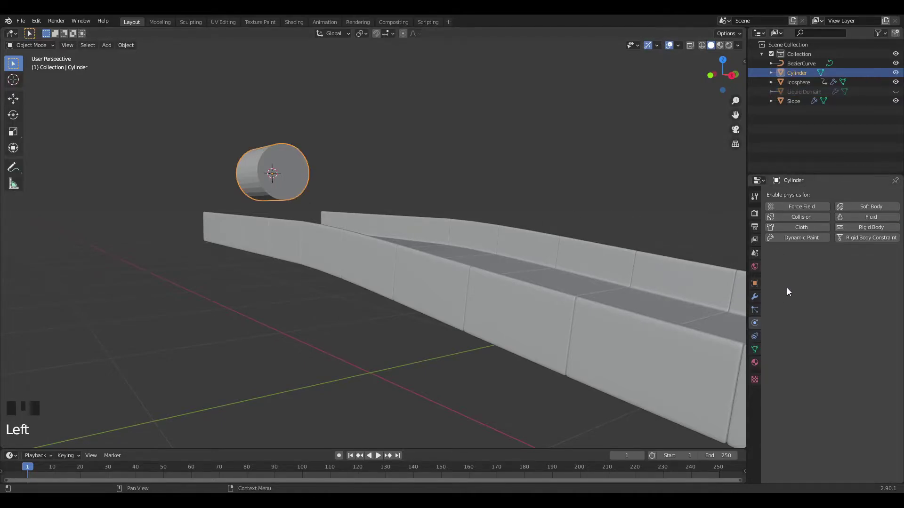
Delete the cylinder's end-cap face that points down the channel, leaving that end open
key("Tab")
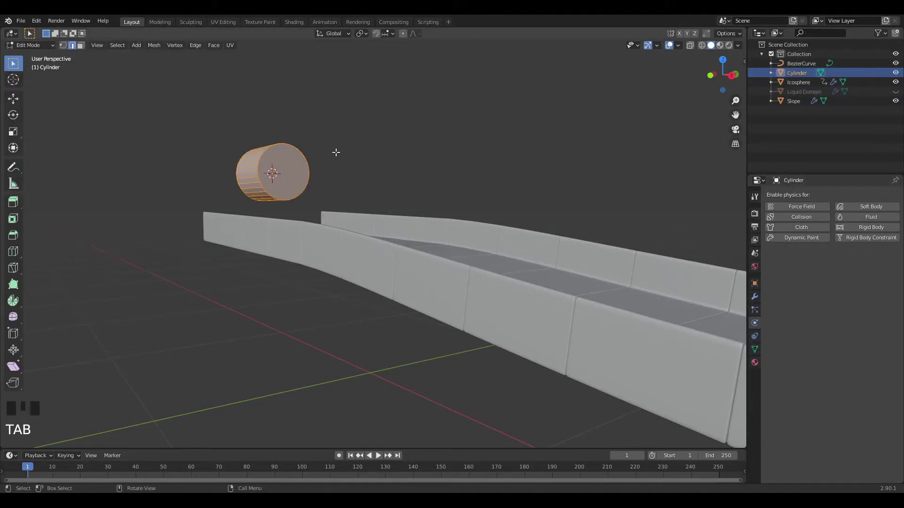
scroll(300, 167, "up", 1)
left_click(290, 167)
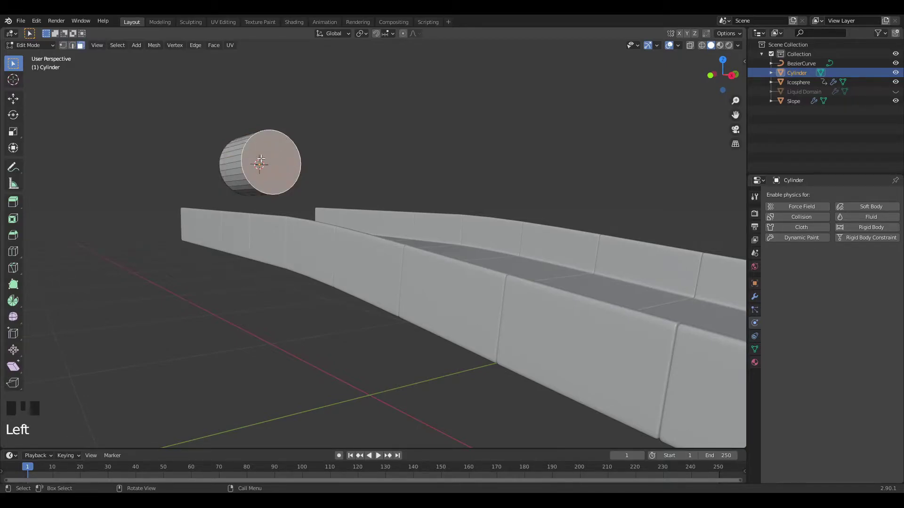
key("x")
left_click(256, 184)
middle_click_drag(256, 184, 487, 250, "shift")
scroll(291, 207, "up", 3)
key("Tab")
left_click(311, 222)
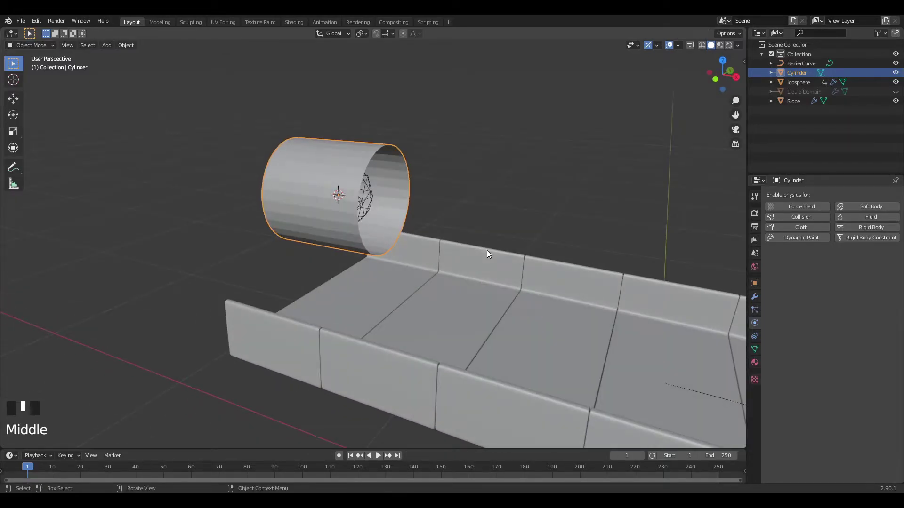
Stretch the cylinder along the global X axis into a long pipe
key("KP_7")
scroll(486, 250, "down", 3)
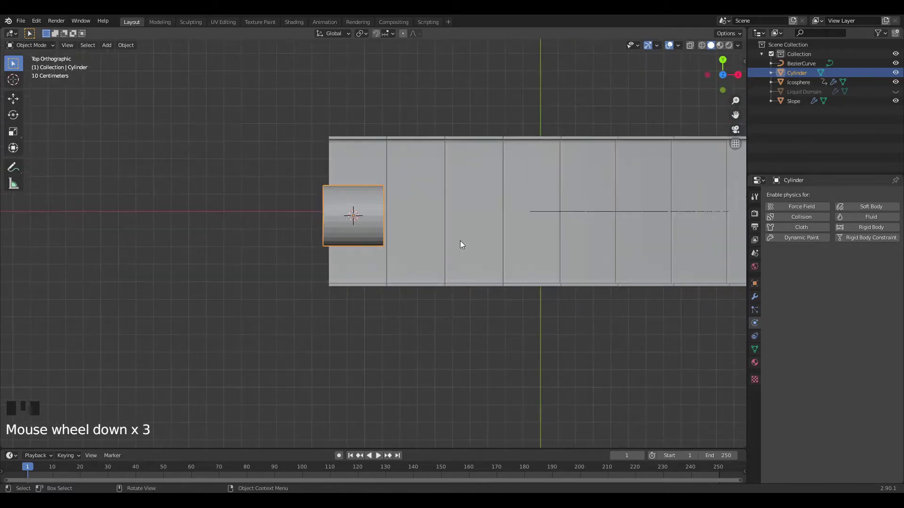
key("s")
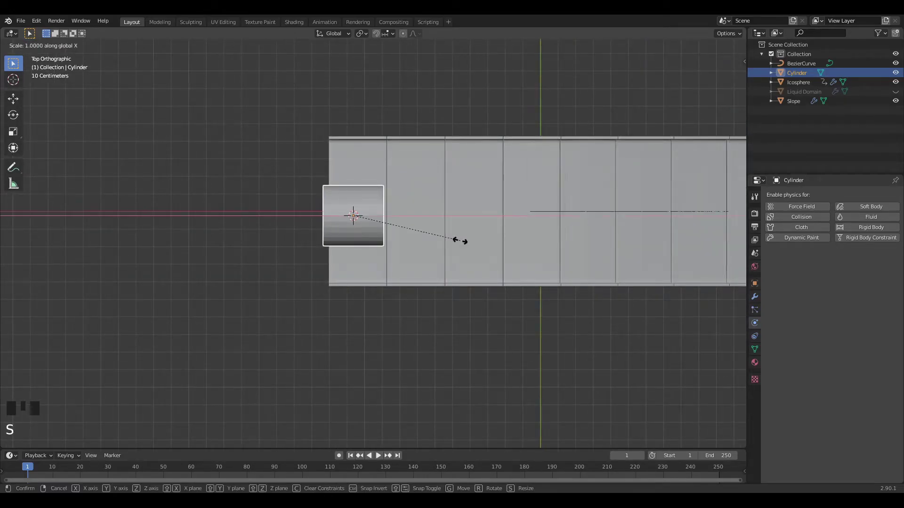
key("x")
left_click(567, 242)
Move the pipe back away from the channel until the ico sphere sits near the pipe's open end
scroll(552, 250, "down", 3)
key("g")
right_click(548, 251)
key("g")
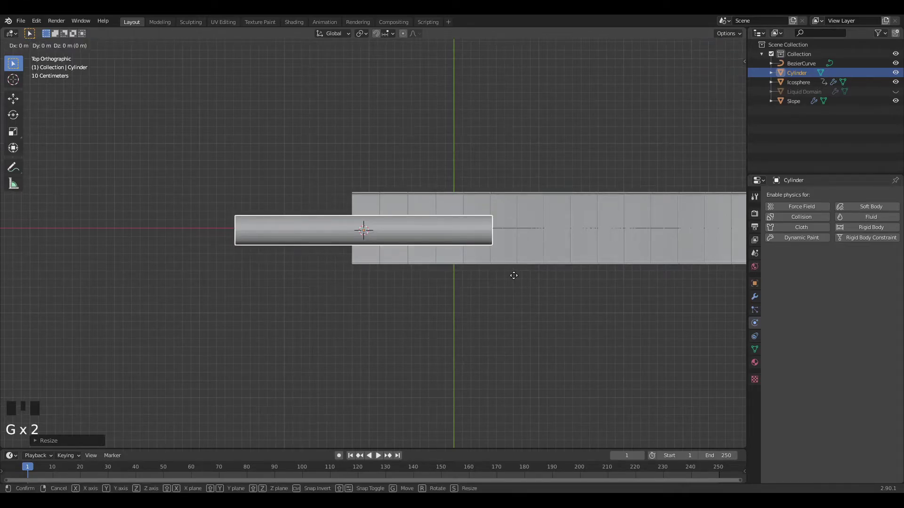
left_click(411, 270)
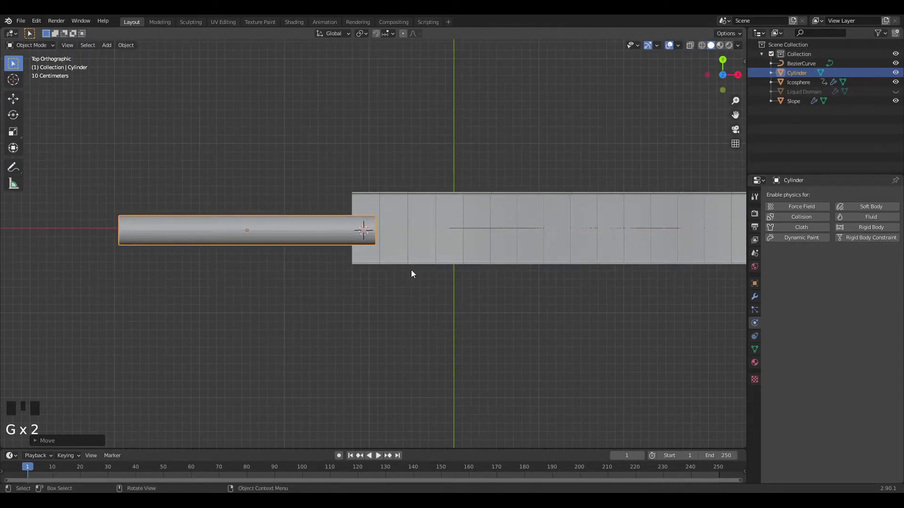
Using X-ray display, fine-tune the pipe's position along global X around the ico sphere, and return to opaque display
scroll(411, 269, "up", 2)
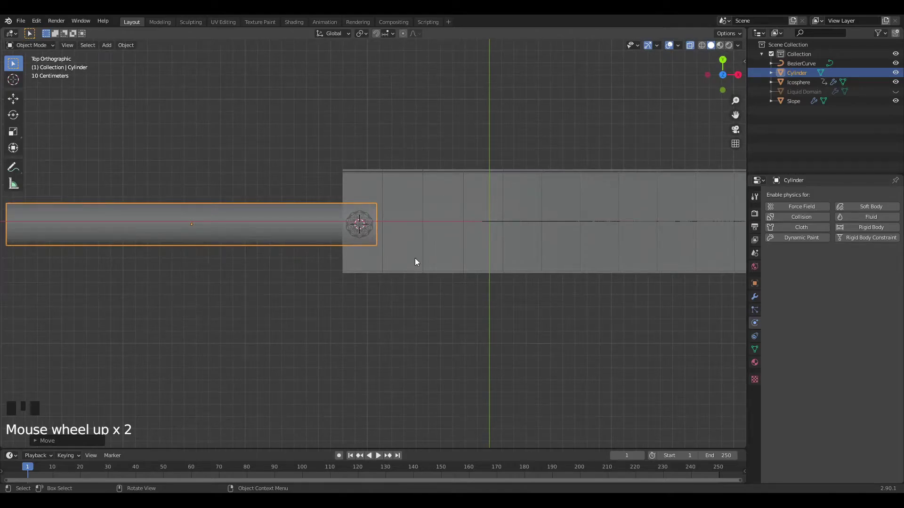
key("g")
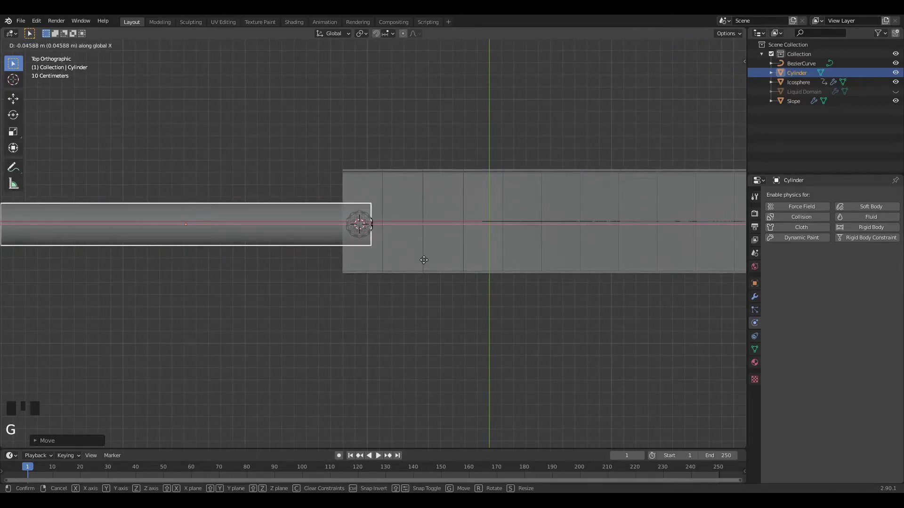
left_click(465, 256)
middle_click_drag(466, 256, 599, 276)
key("Tab")
key("alt+z")
scroll(440, 186, "up", 1, "shift")
key("Tab")
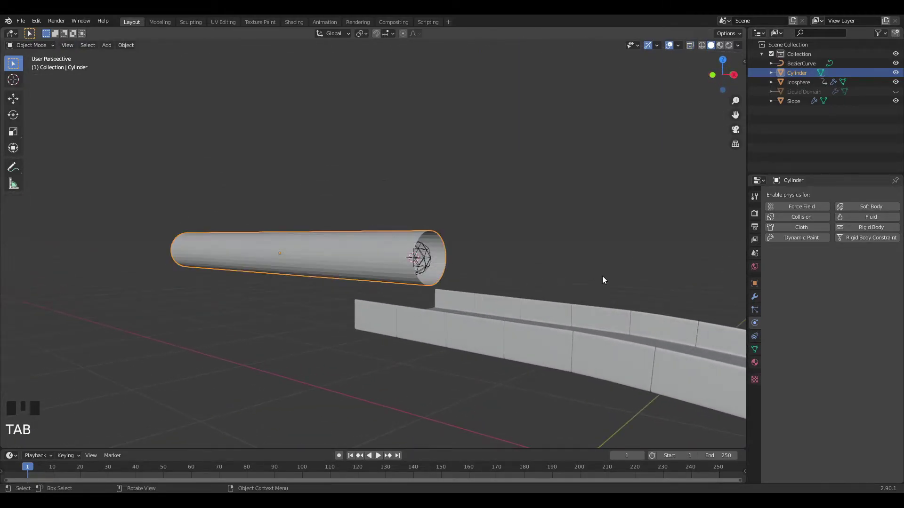
Add a Bevel modifier to the pipe and set it to 4 segments
left_click(753, 298)
left_click(802, 193)
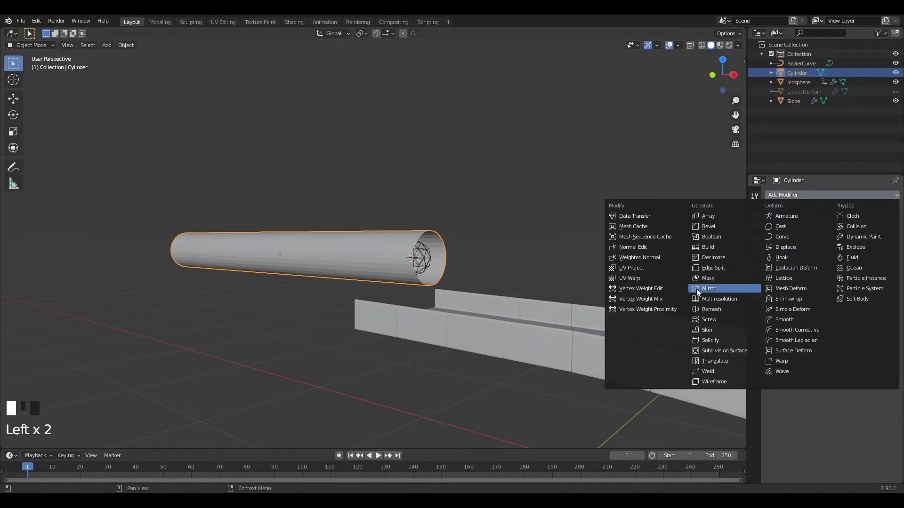
left_click(714, 226)
scroll(492, 270, "up", 2)
middle_click_drag(492, 270, 381, 307)
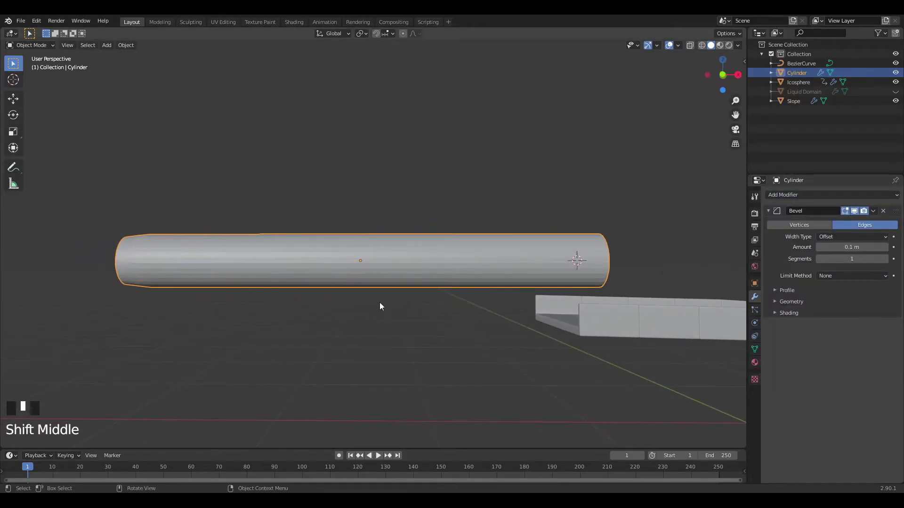
left_click(885, 260)
left_click(885, 259)
left_click(885, 259)
left_click(885, 260)
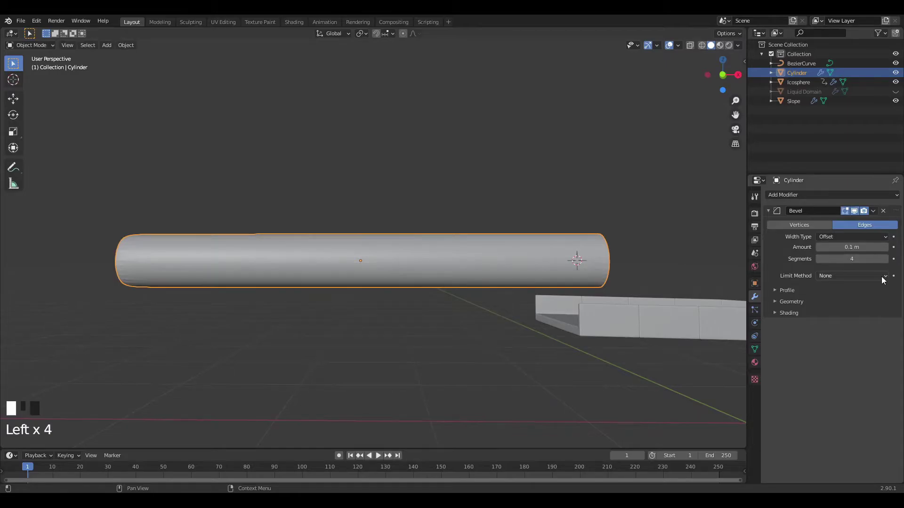
Set the pipe's Bevel limit method to Angle and its amount to 0.024 m
left_click(875, 276)
left_click(853, 298)
middle_click_drag(711, 309, 896, 294, "shift")
left_click_drag(851, 248, 822, 247, "shift")
middle_click_drag(658, 279, 405, 325, "shift")
middle_click_drag(619, 265, 579, 253)
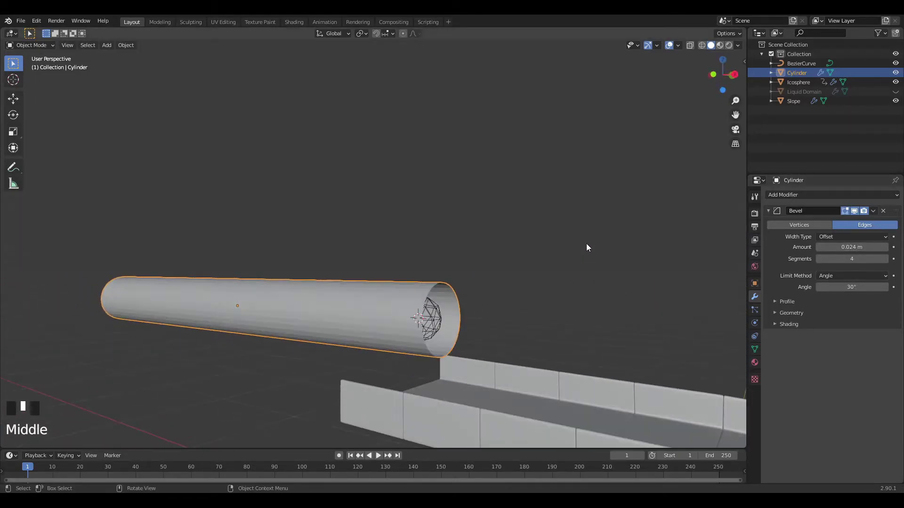
Add a Subdivision Surface modifier to the pipe
left_click(810, 195)
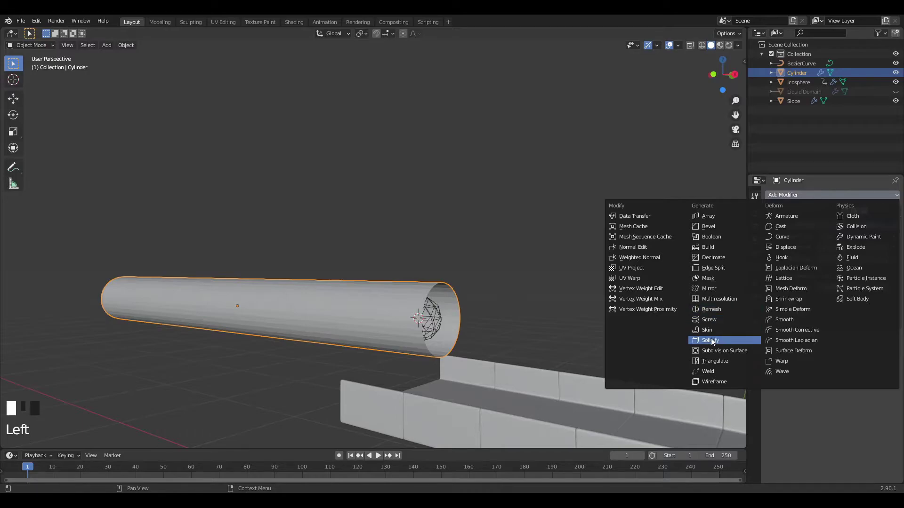
left_click(708, 353)
middle_click_drag(583, 309, 536, 291)
right_click(397, 285)
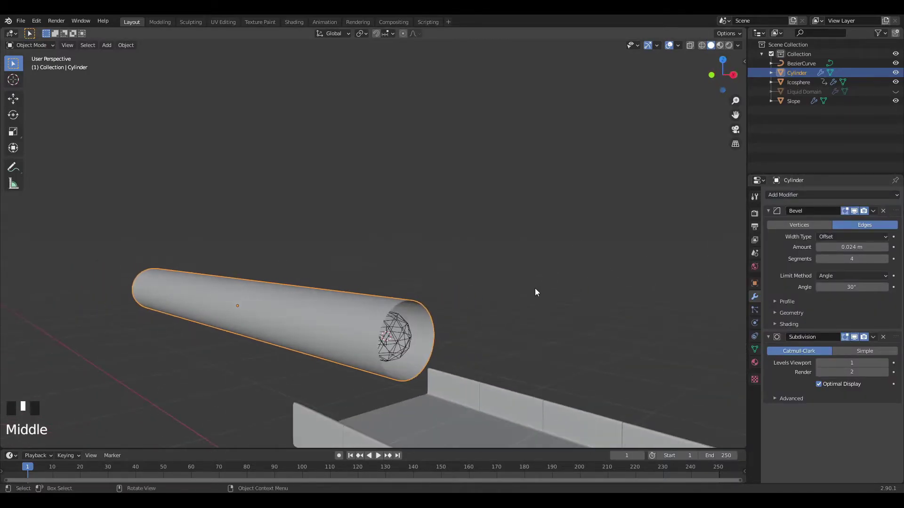
Add a Solidify modifier with a thickness of 0.241 m to the pipe and set the Bevel amount to 0.04 m
left_click(829, 196)
left_click(699, 343)
middle_click_drag(535, 354, 514, 349)
left_click_drag(850, 437, 895, 437, "shift")
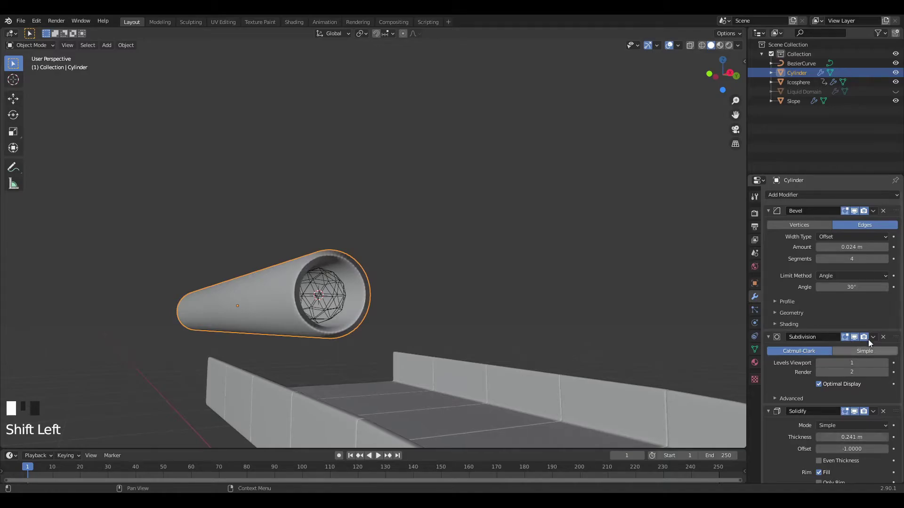
mouse_move(851, 246)
left_mouse_down("shift")
mouse_move(870, 247)
mouse_move(847, 247)
left_mouse_up("shift")
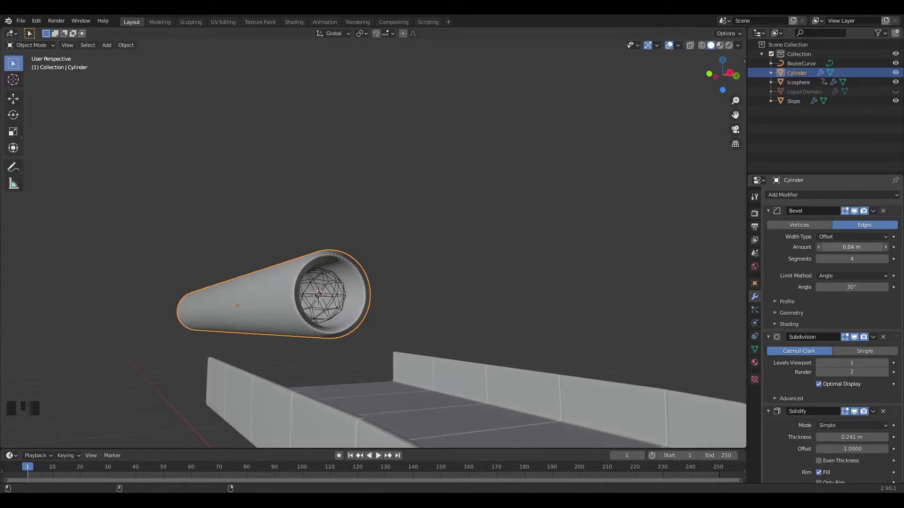
middle_click_drag(592, 297, 660, 291, "shift")
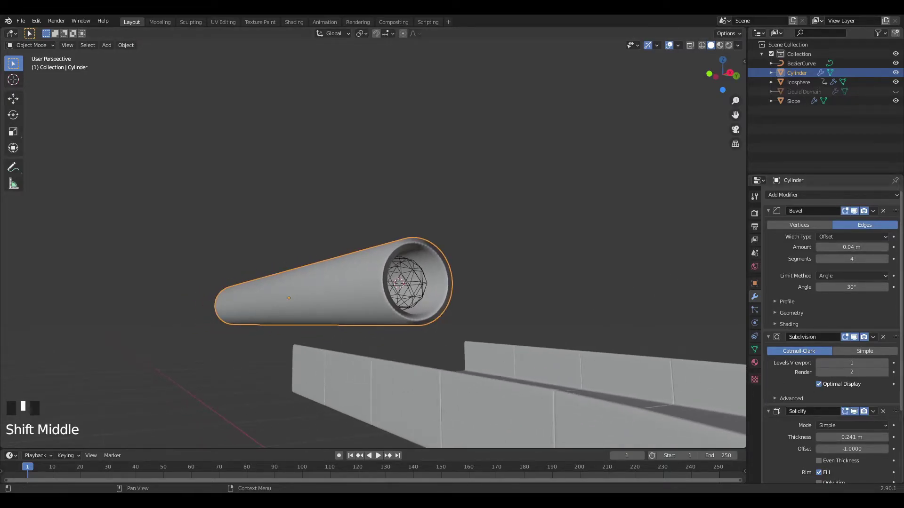
Try the Solidify modifier above Subdivision in the pipe's modifier stack, and return it to the end of the stack
left_click_drag(895, 411, 896, 336)
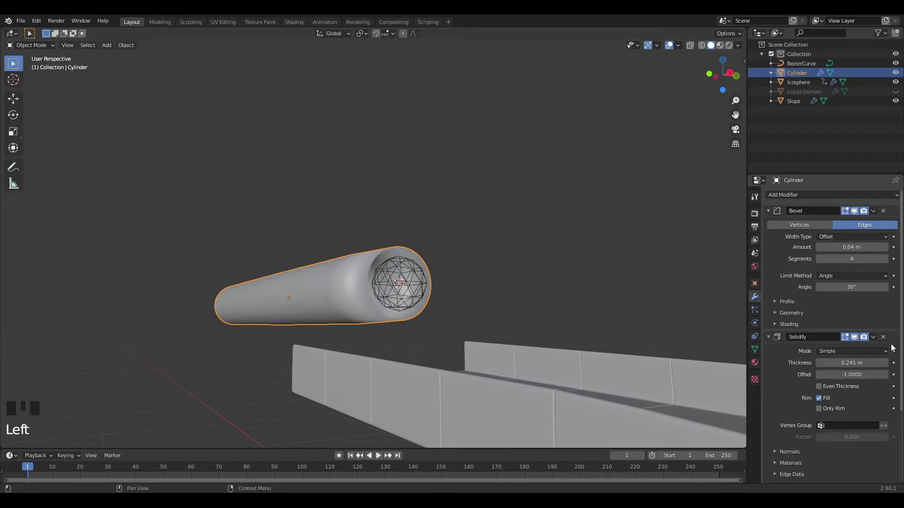
middle_click_drag(565, 281, 678, 287)
left_click_drag(895, 336, 890, 414)
middle_click_drag(734, 292, 597, 316)
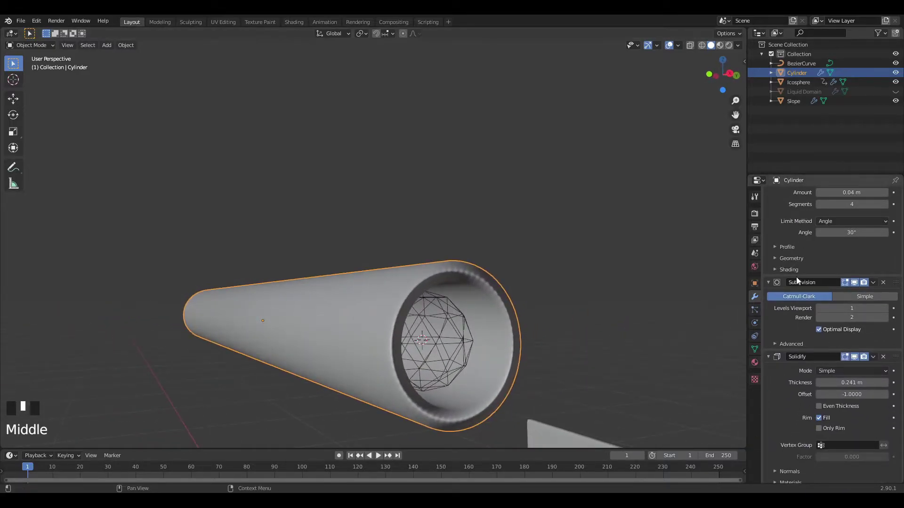
Set the pipe's Solidify thickness to 0.081 m and its Bevel amount to 0.042 m
mouse_move(848, 382)
left_mouse_down("shift")
mouse_move(810, 383)
mouse_move(847, 383)
left_mouse_up("shift")
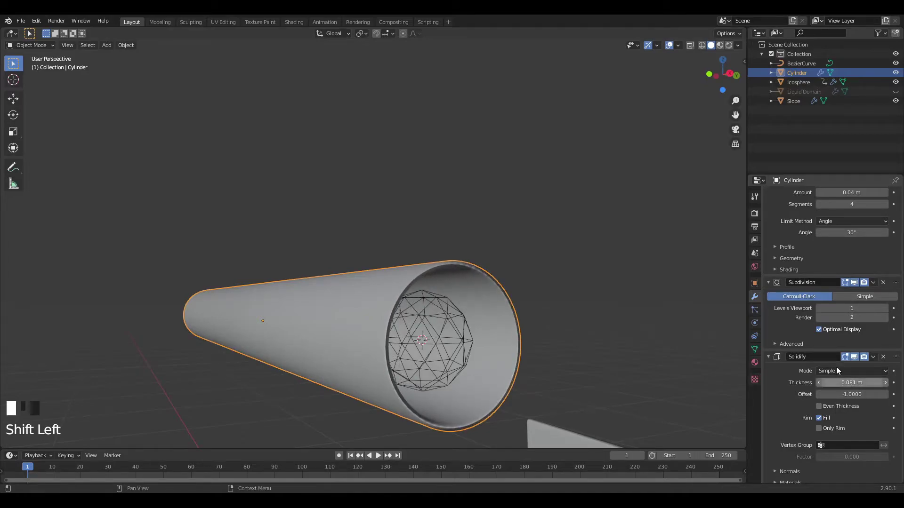
left_click_drag(818, 417, 821, 408)
left_click(821, 409)
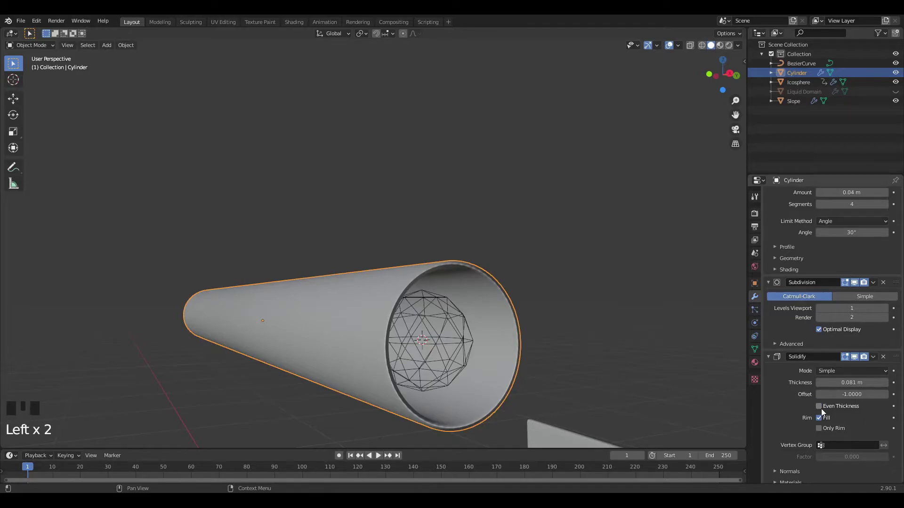
scroll(811, 273, "up", 4)
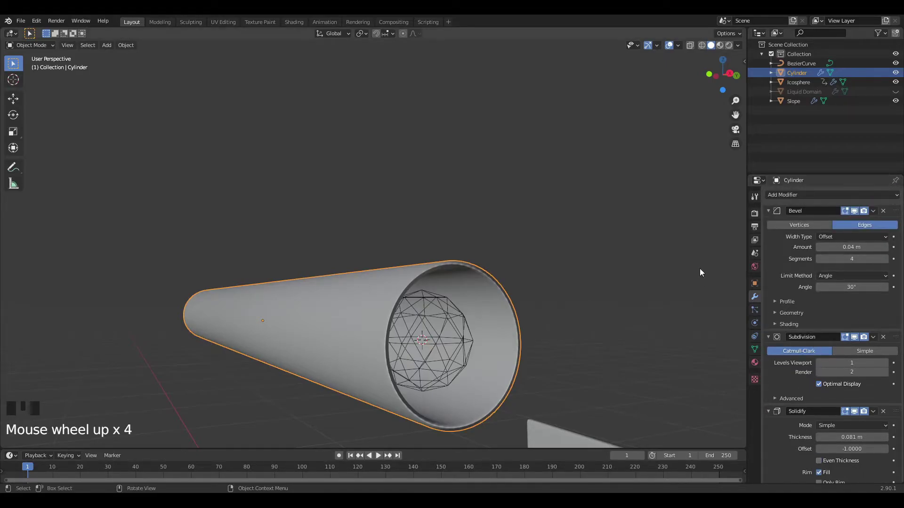
left_click_drag(868, 243, 876, 242, "shift")
middle_click_drag(591, 355, 614, 374)
Unhide the Liquid Domain in the viewport and select only it
scroll(588, 354, "down", 6)
scroll(420, 335, "down", 1)
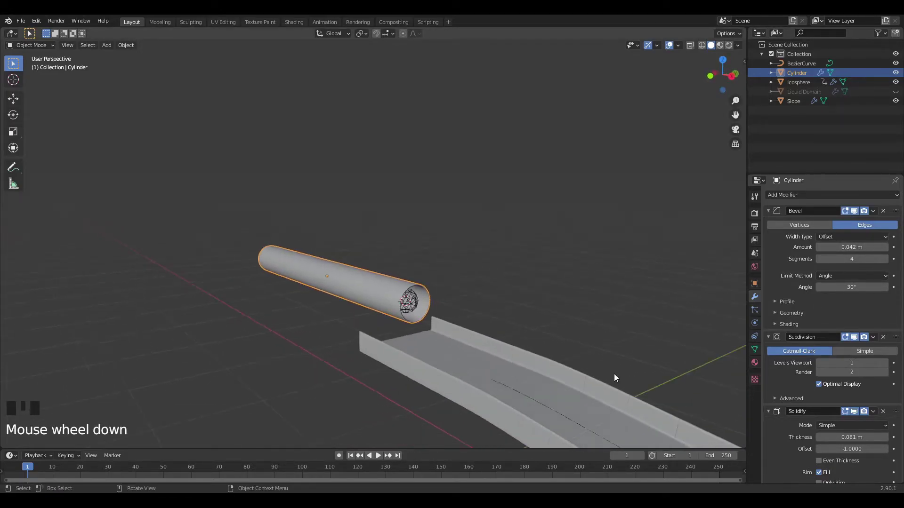
scroll(495, 347, "down", 4)
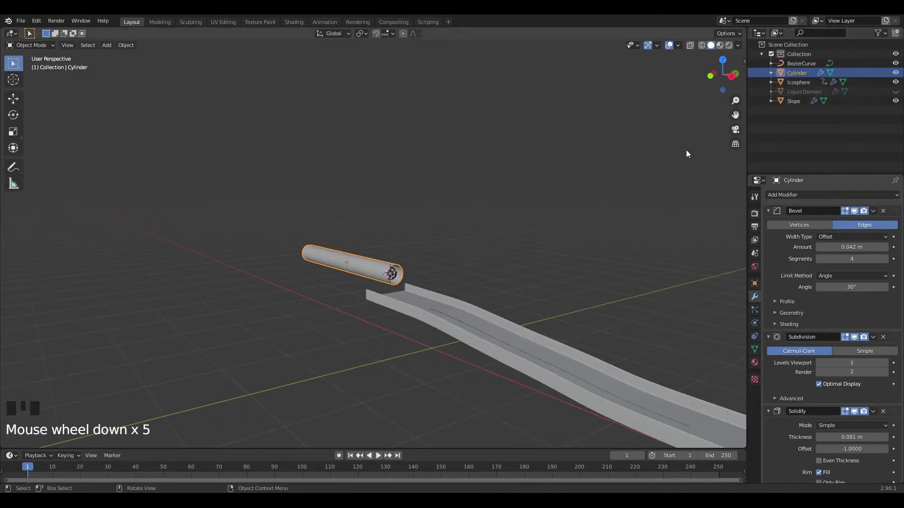
key("alt+h")
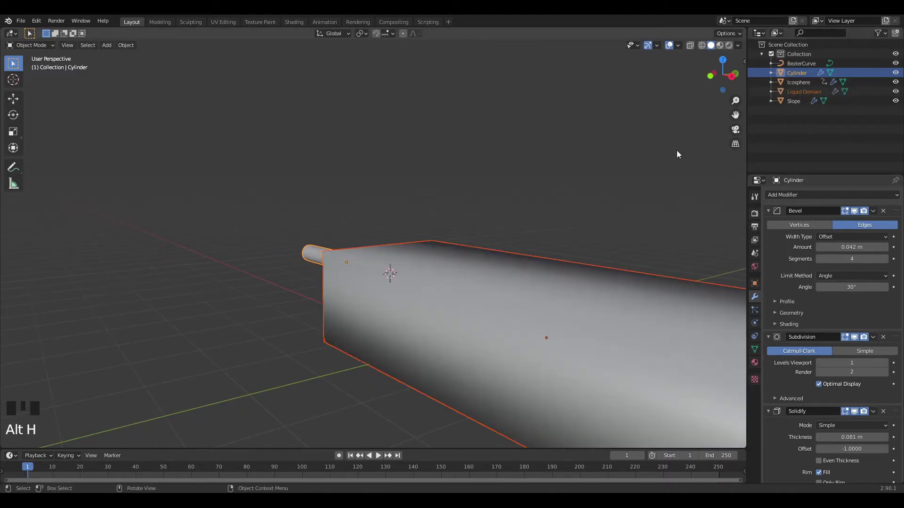
left_click(628, 311)
middle_click_drag(554, 345, 683, 309)
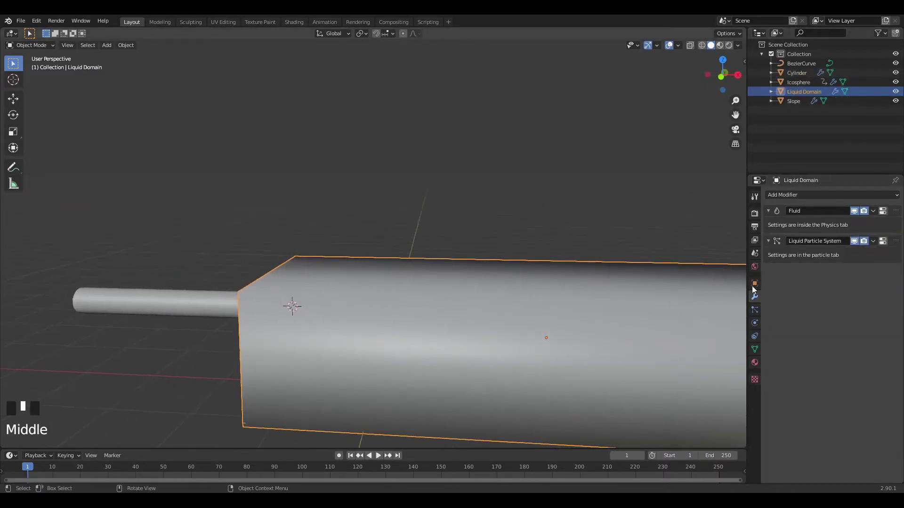
Set the Liquid Domain's adaptive time steps to a maximum of 8 and a minimum of 6
left_click(754, 323)
scroll(824, 288, "down", 3)
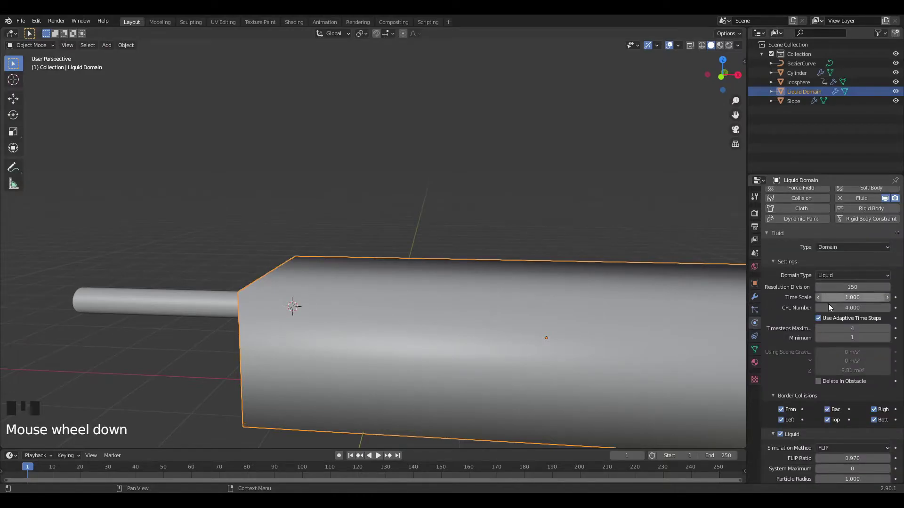
scroll(826, 311, "up", 1)
scroll(825, 311, "up", 1)
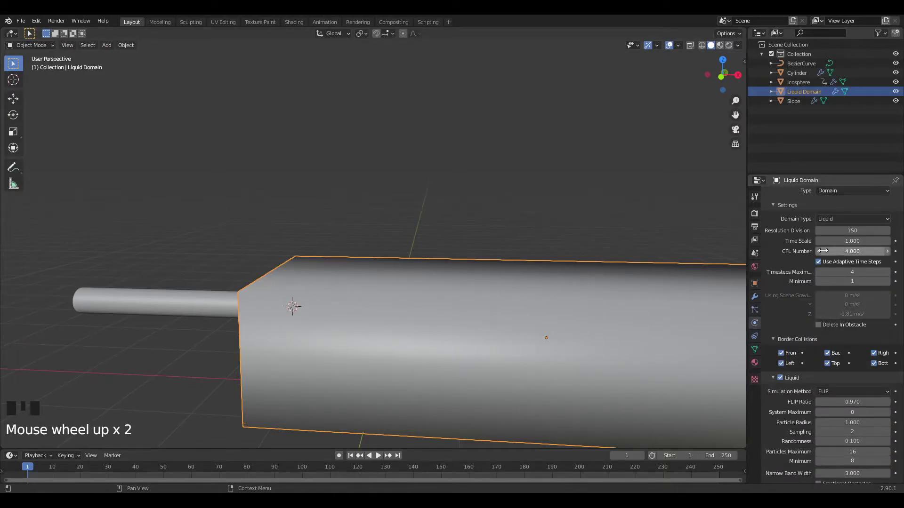
left_click(850, 274)
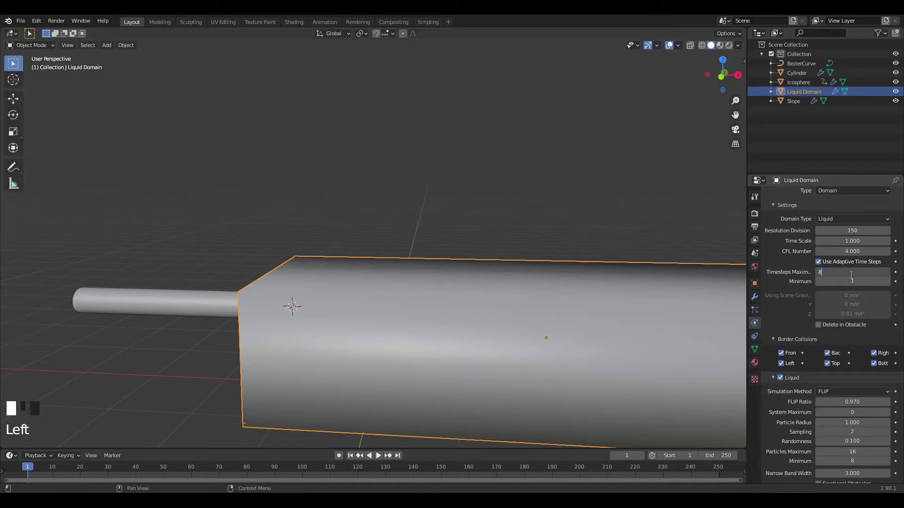
left_click(863, 284)
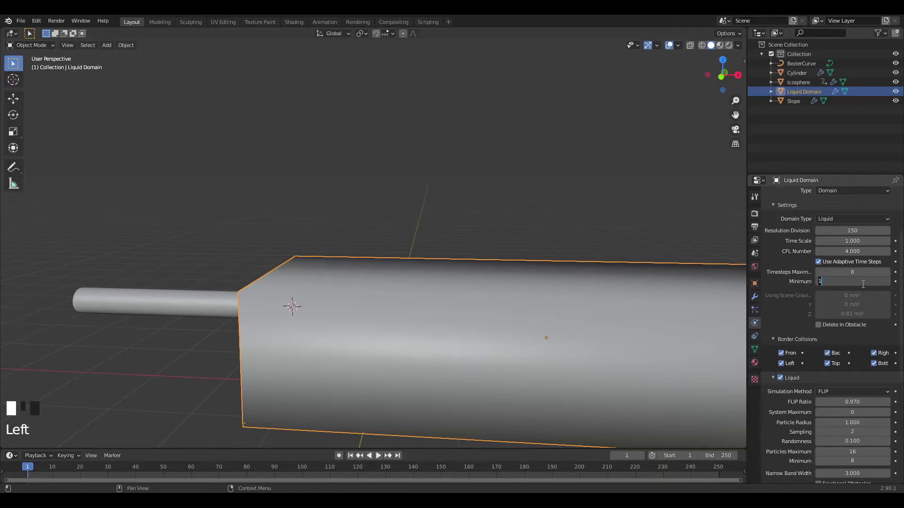
type("6")
scroll(805, 301, "down", 1)
left_click(805, 301)
Enable Diffusion for the Liquid Domain and set its cache type to All with Is Resumable enabled
scroll(805, 301, "down", 10)
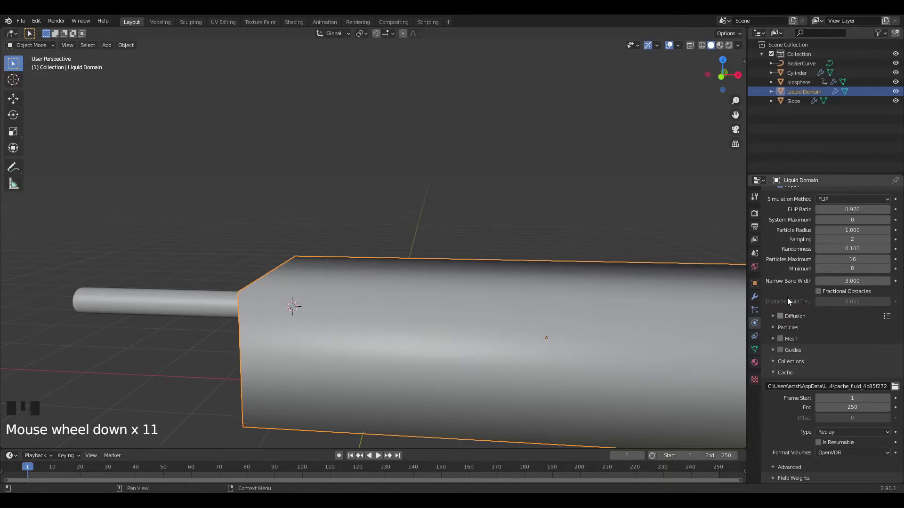
left_click(777, 317)
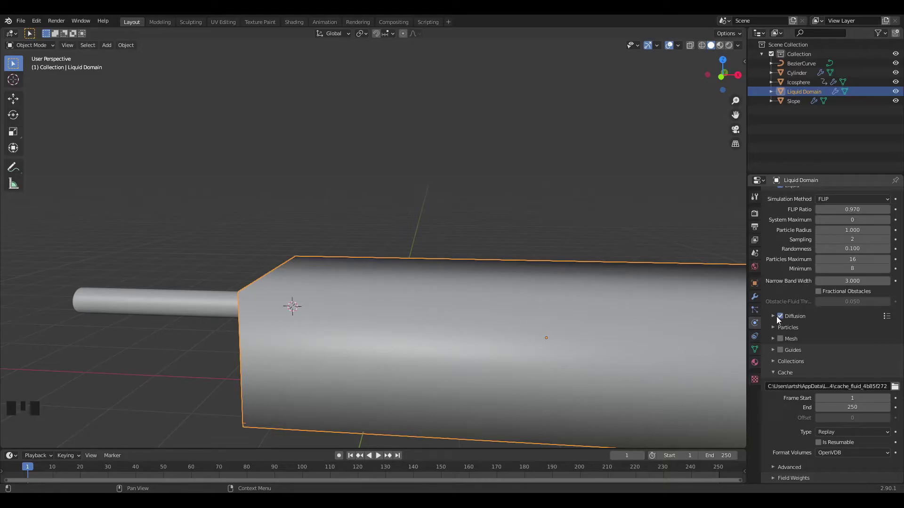
left_click(834, 430)
left_click(832, 464)
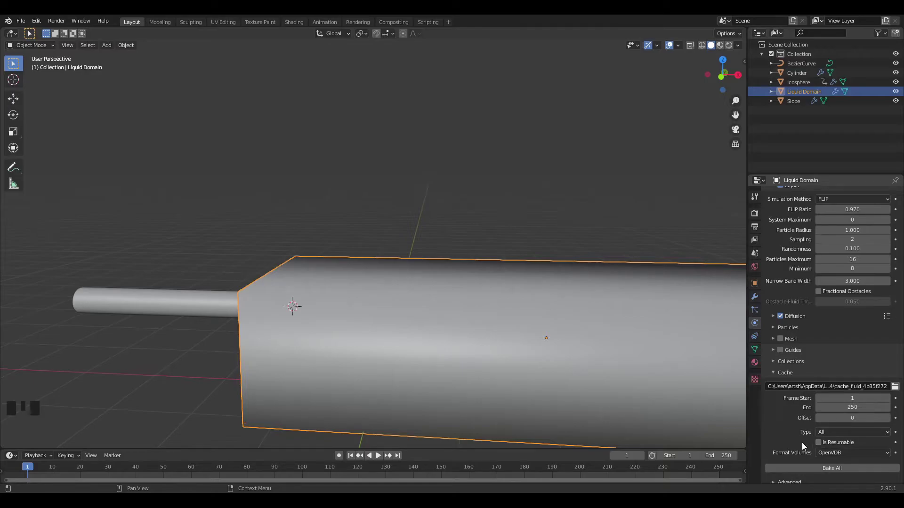
left_click(818, 442)
Enable mesh generation for the Liquid Domain
left_click(781, 327)
left_click(780, 327)
left_click(780, 339)
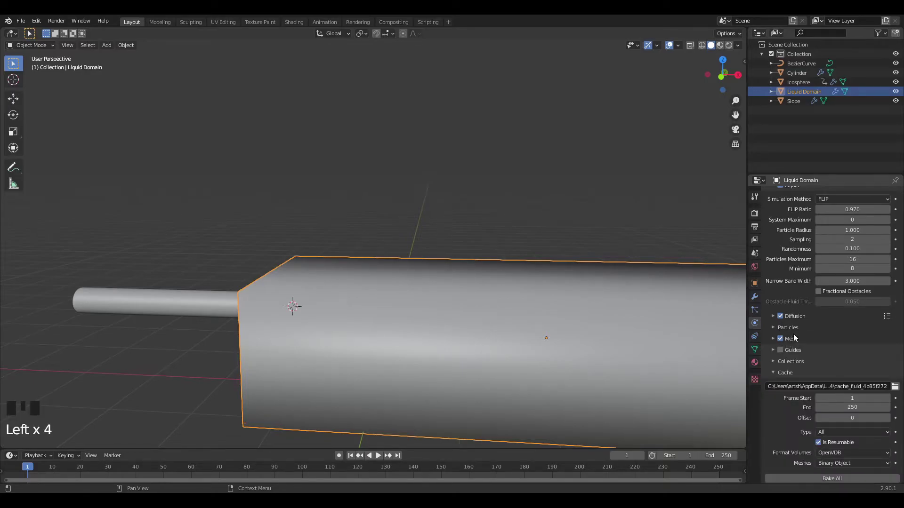
Set the Liquid Domain's diffusion surface tension to 0.04
left_click(796, 316)
left_click(886, 317)
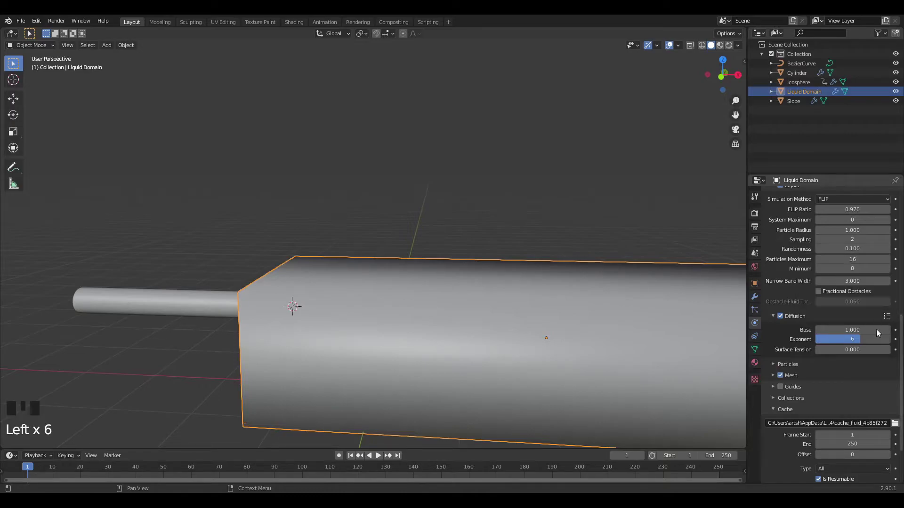
left_click(858, 349)
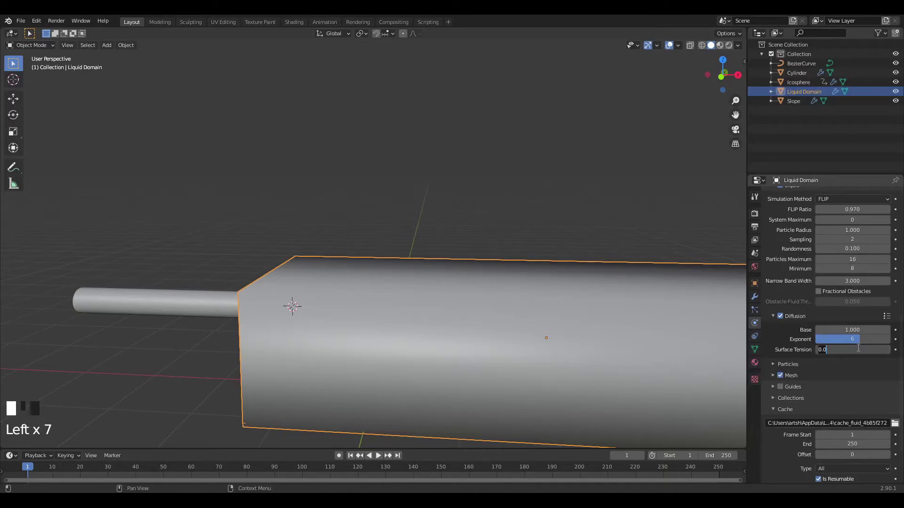
key("BackSpace")
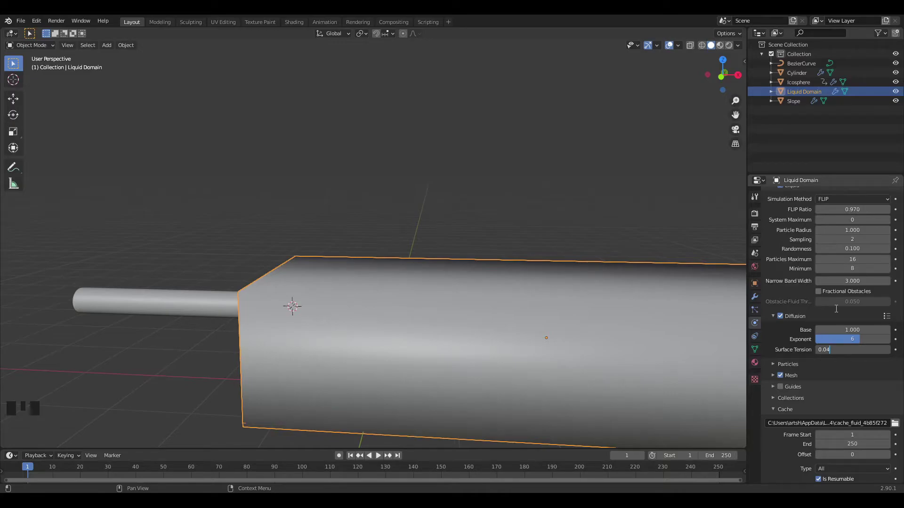
type("04")
key("Return")
Set the Liquid Domain's diffusion surface tension to 0.02
scroll(808, 387, "down", 4)
middle_click_drag(691, 416, 508, 345)
left_click(864, 287)
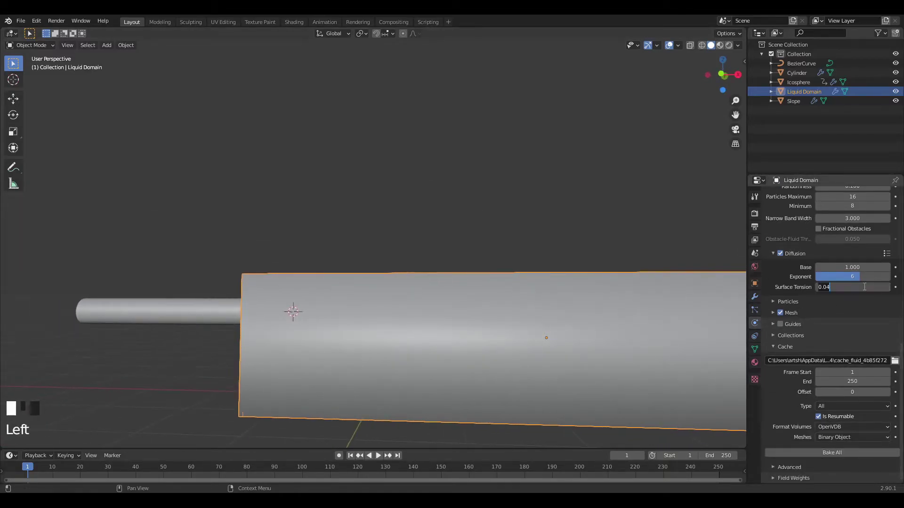
key("BackSpace")
key("BackSpace")
type("02")
key("Return")
Review the Liquid Domain's settings and bake the whole fluid simulation
scroll(789, 346, "up", 8)
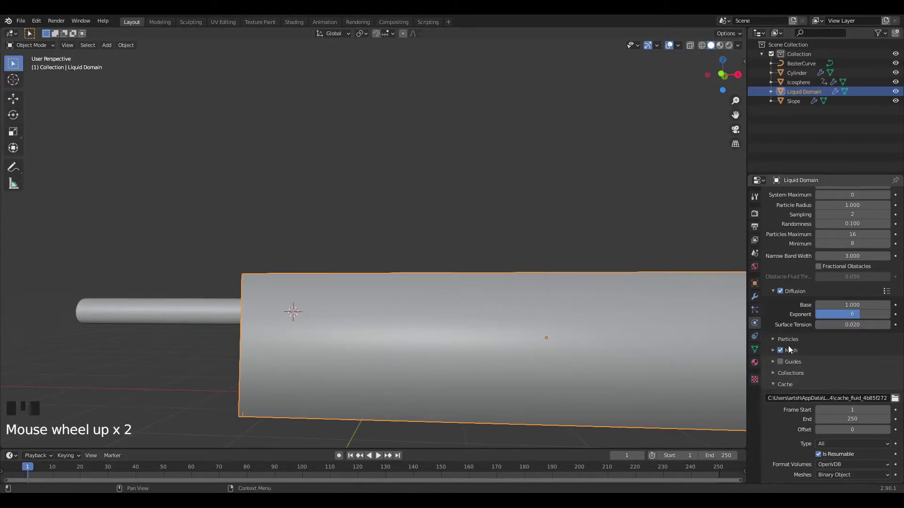
scroll(788, 346, "up", 5)
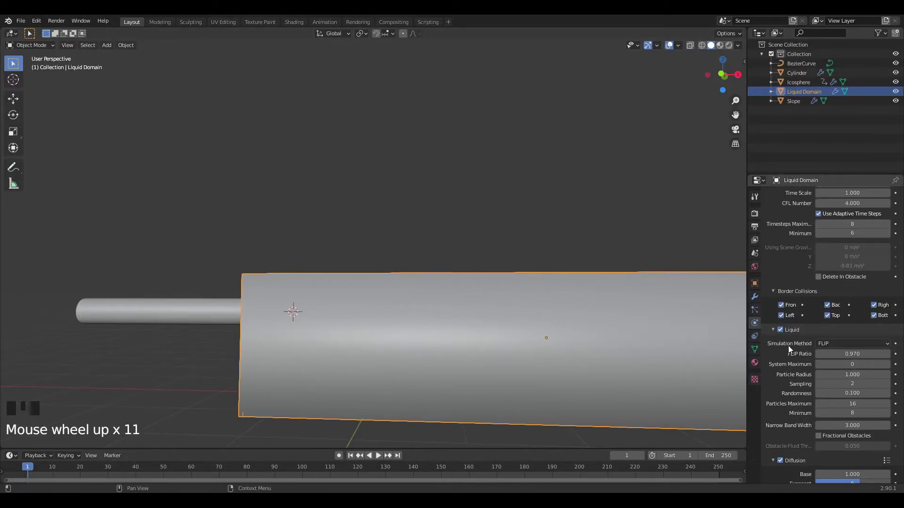
middle_click_drag(404, 300, 412, 325)
scroll(836, 397, "down", 14)
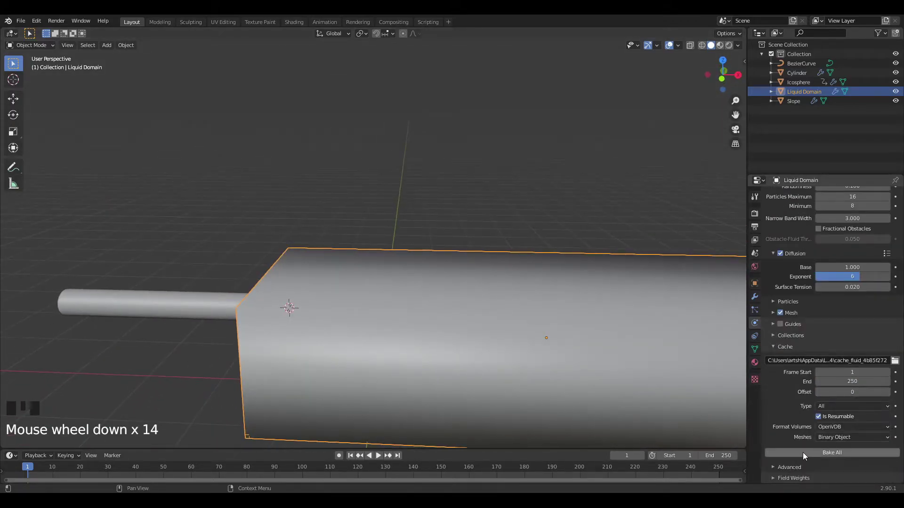
scroll(803, 396, "down", 2)
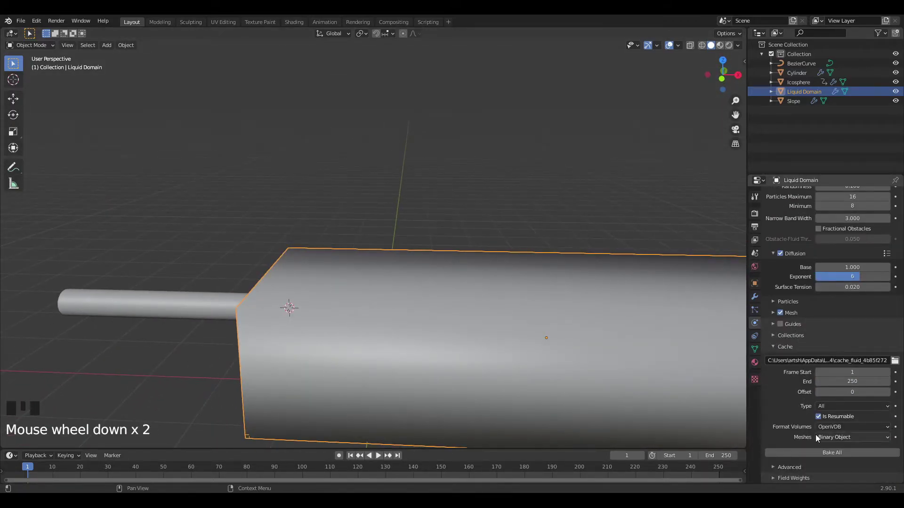
scroll(767, 378, "up", 16)
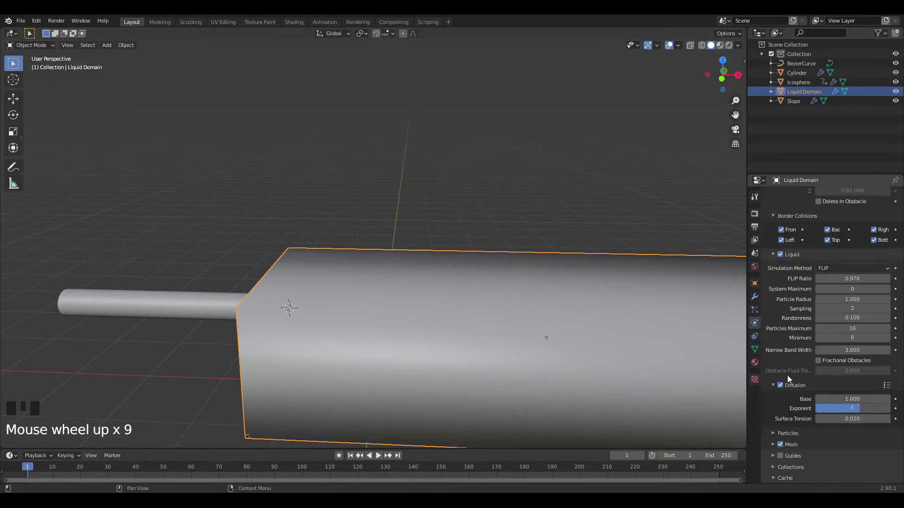
scroll(788, 375, "up", 3)
scroll(787, 374, "down", 9)
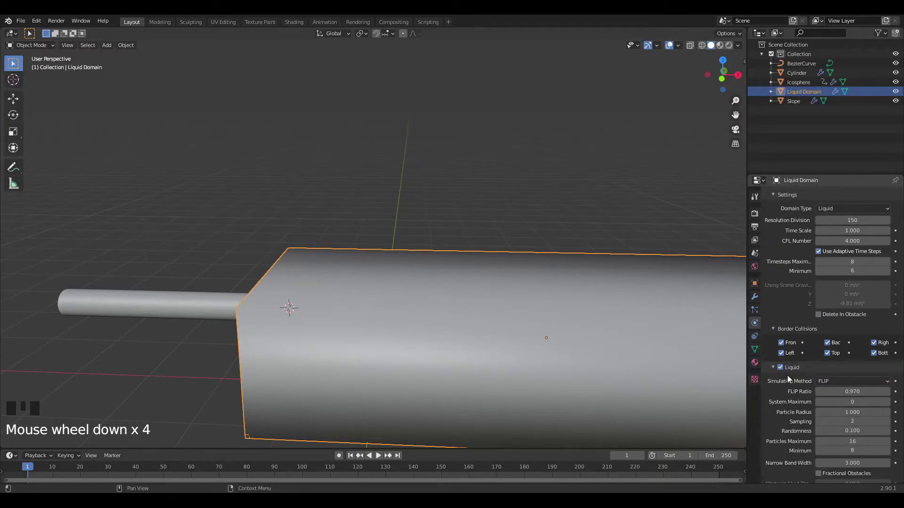
scroll(812, 452, "down", 10)
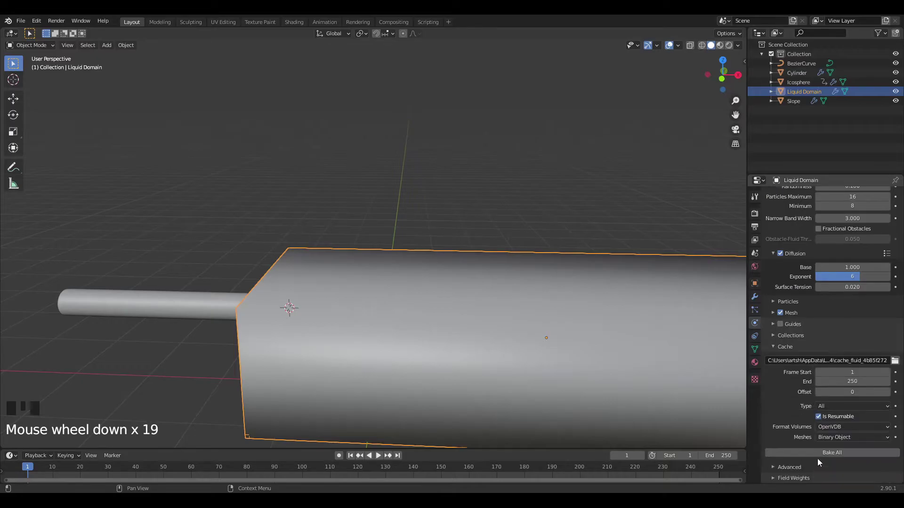
left_click(819, 453)
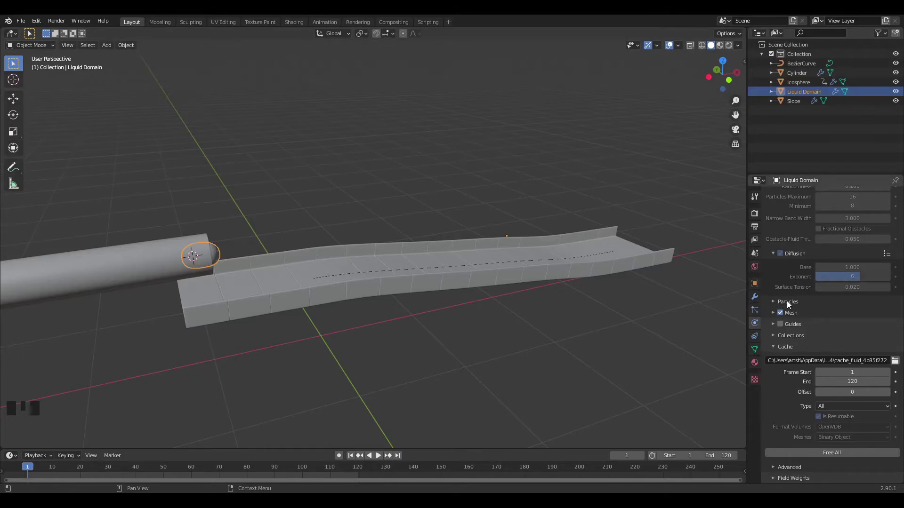
Compare the fluid physics settings of the Slope and the Liquid Domain
left_click(277, 280)
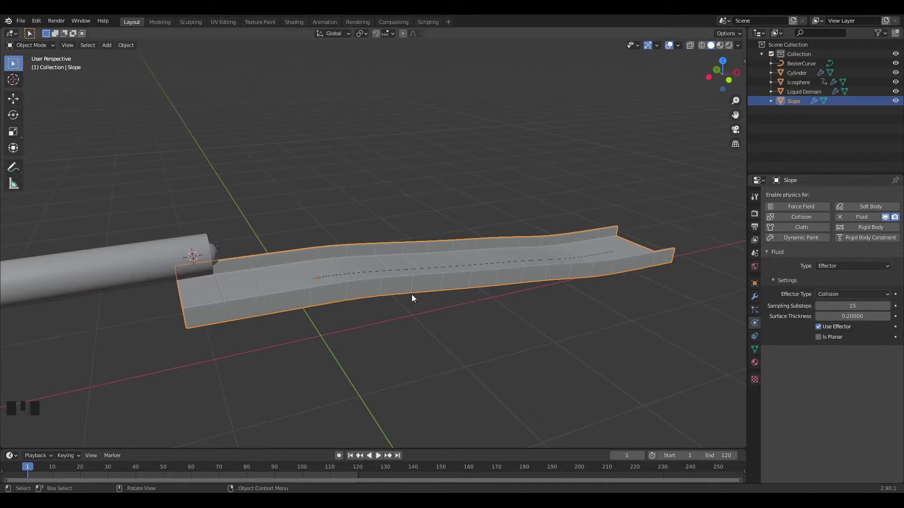
left_click(215, 253)
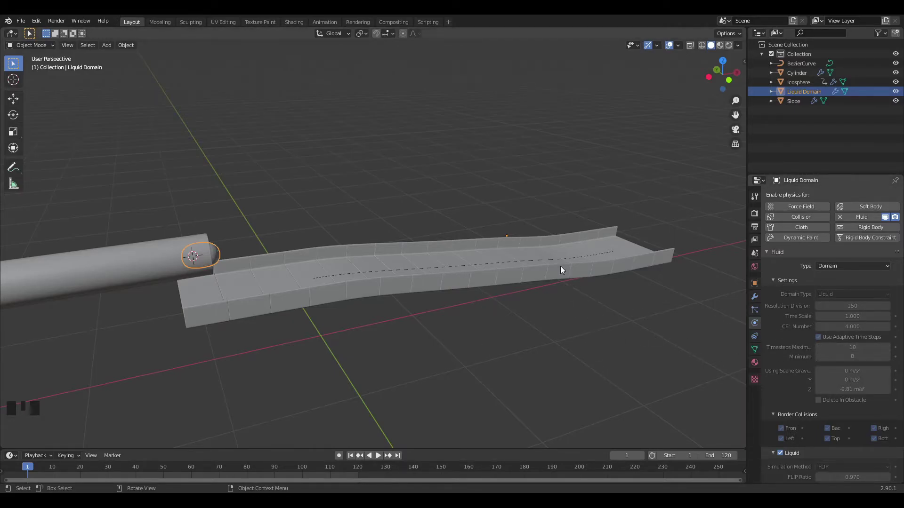
left_click(573, 267)
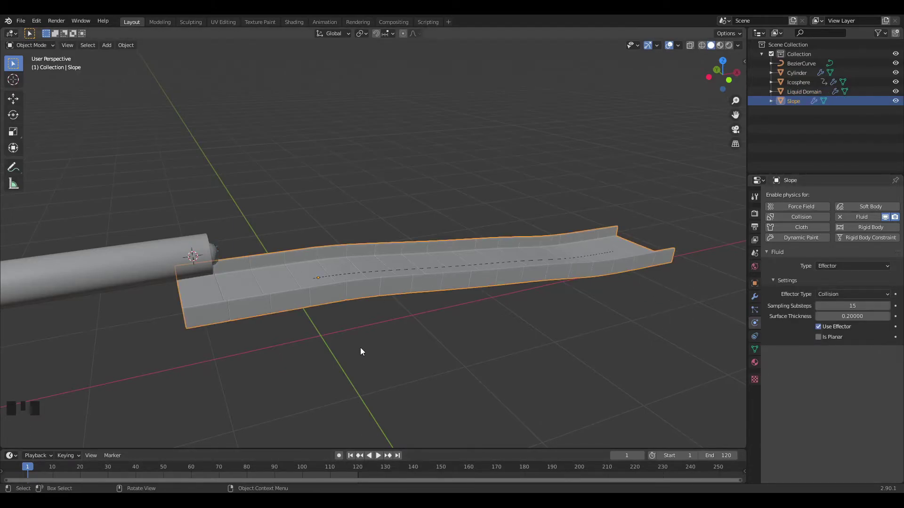
Play back the baked liquid simulation, skip through its frames, and return to the first frame
key("space")
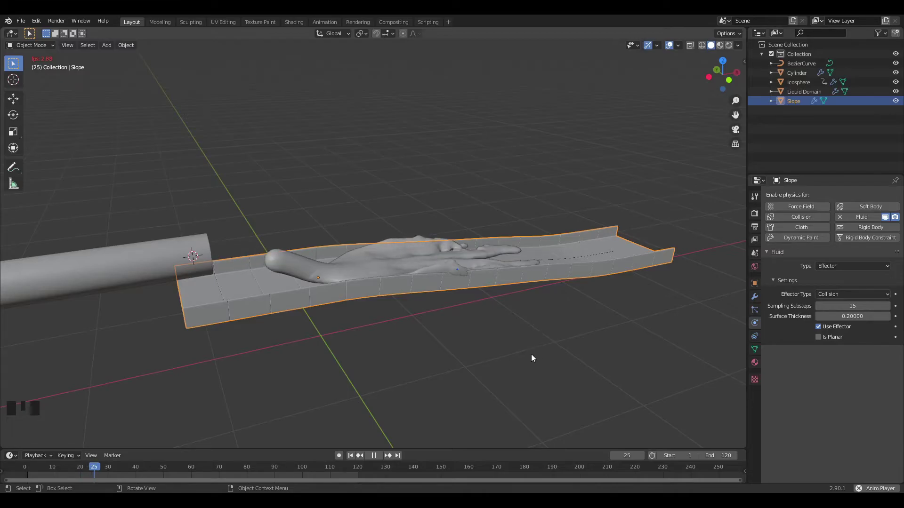
key("space")
left_click(218, 471)
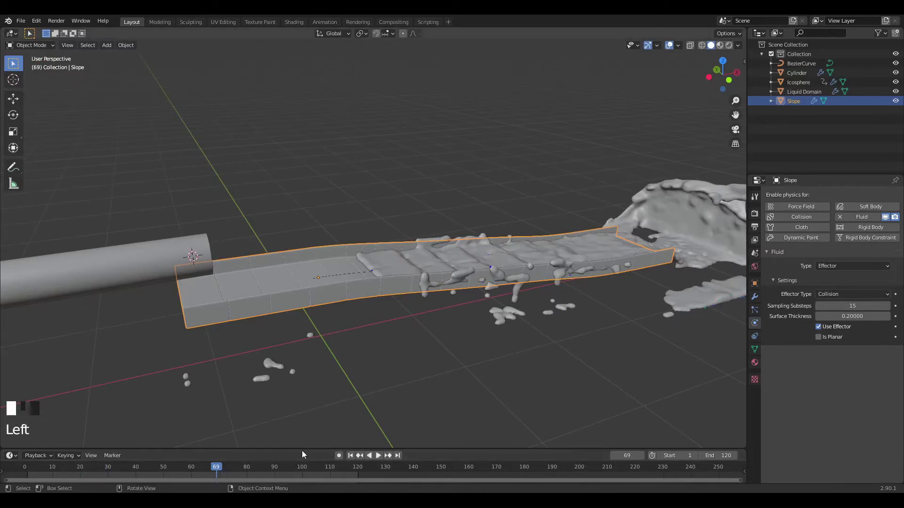
left_click(260, 463)
key("space")
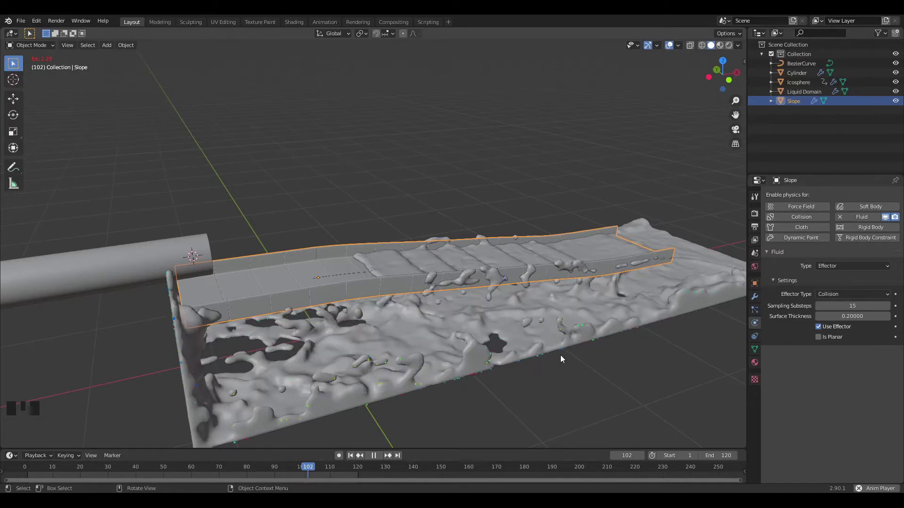
key("space")
left_click(351, 455)
middle_click_drag(462, 414, 413, 374)
scroll(413, 375, "down", 2)
middle_click_drag(521, 350, 194, 433)
middle_click_drag(668, 363, 603, 322)
scroll(645, 322, "up", 2)
key("shift+a")
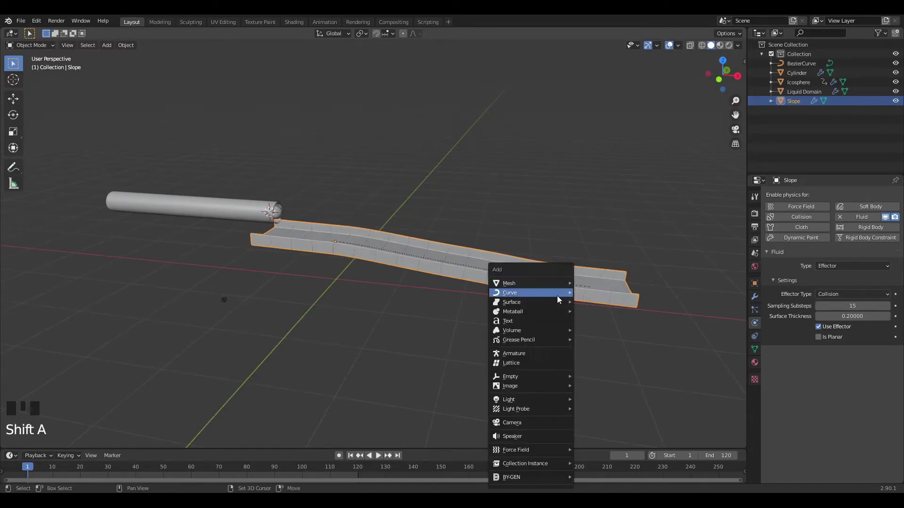
mouse_move(543, 283)
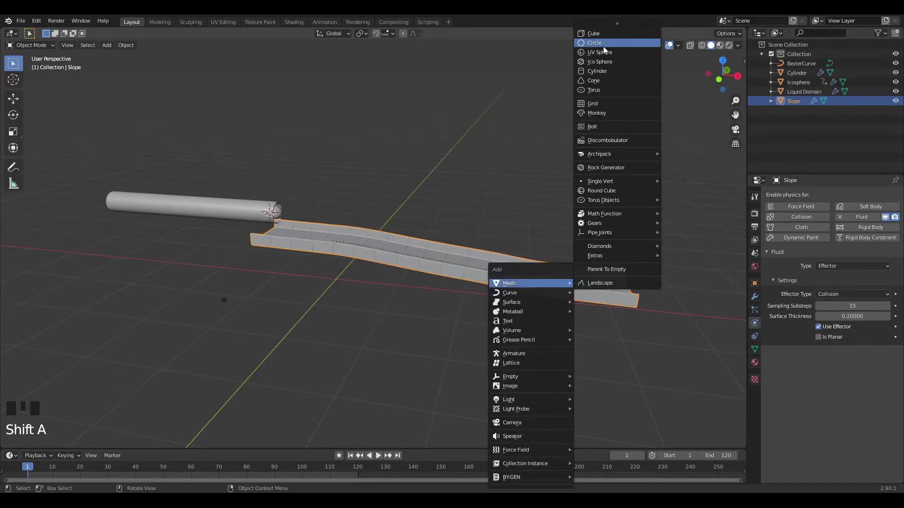
mouse_move(615, 22)
key("x")
left_click(521, 148)
key("shift+a")
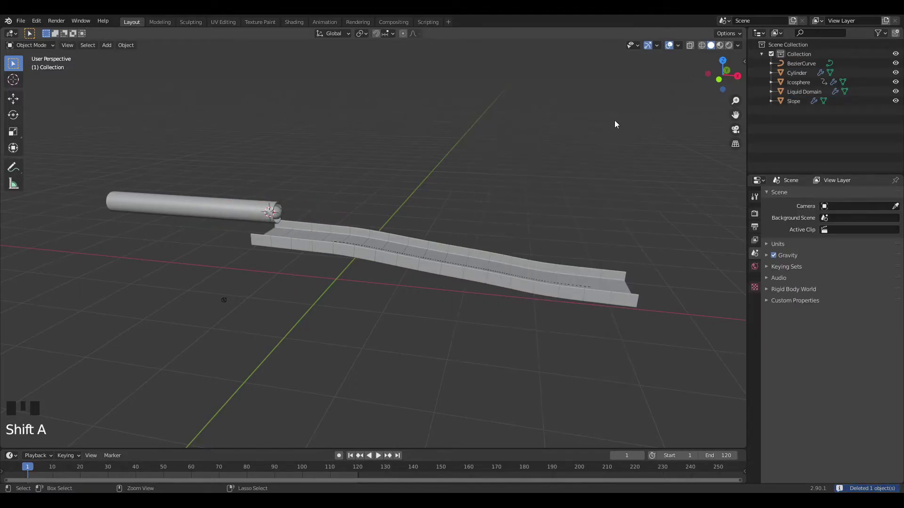
Snap the 3D cursor to the world origin
key("ctrl+s")
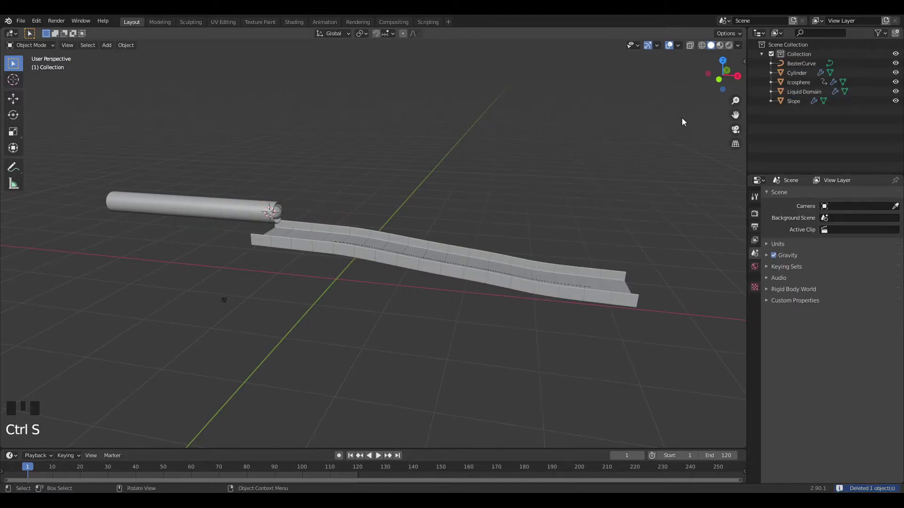
key("shift+s")
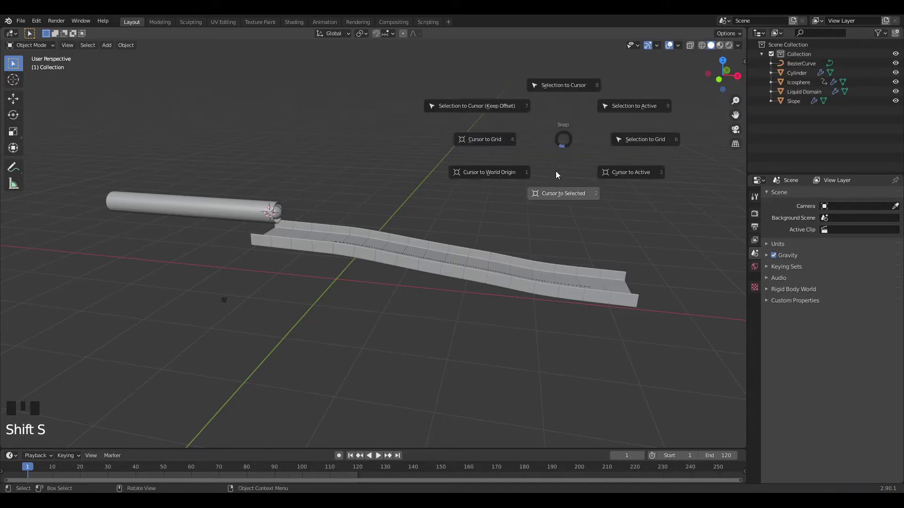
left_click(521, 177)
Add a mesh plane at the world origin and scale it up into a floor extending well beyond the Slope
key("shift+a")
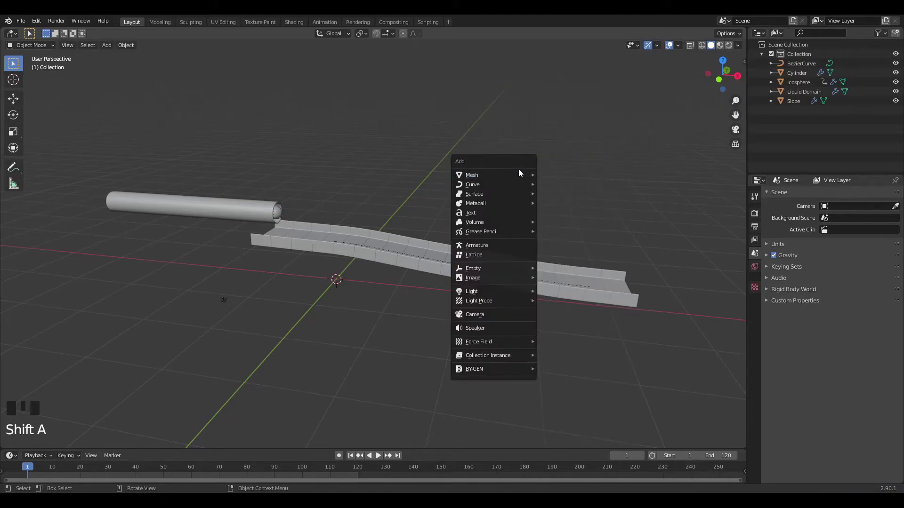
mouse_move(519, 174)
left_click(546, 174)
key("s")
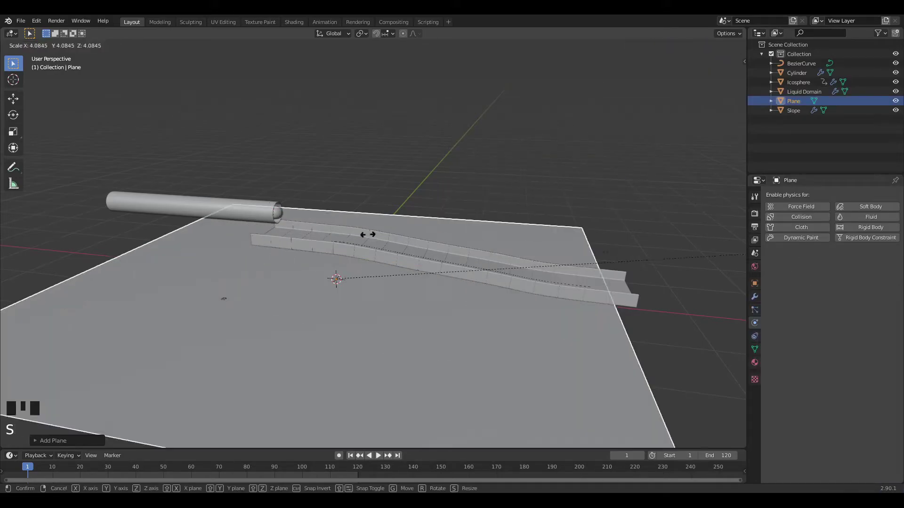
left_click(141, 233)
Duplicate the floor plane in place and rotate the copy 90° about the global Y axis to form a wall
middle_click_drag(142, 233, 199, 233)
scroll(199, 233, "down", 3)
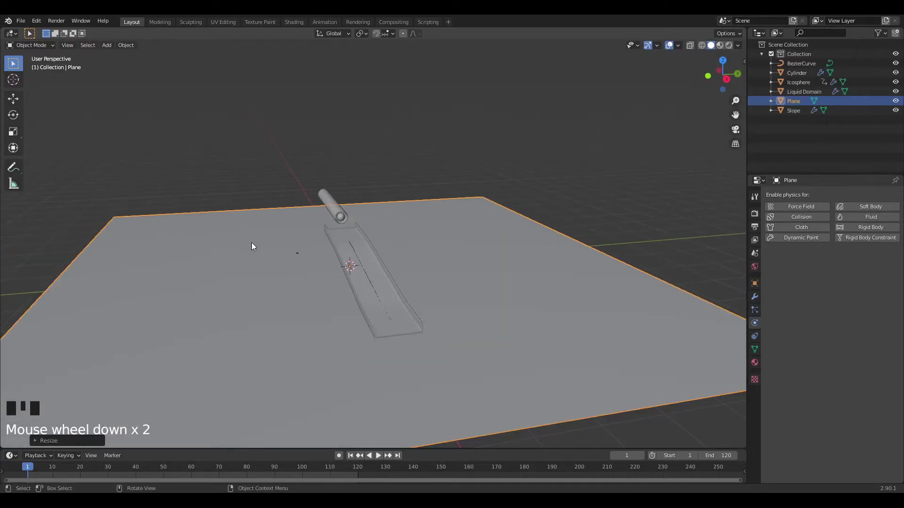
key("shift+d")
right_click(306, 246)
type("ry")
type("90")
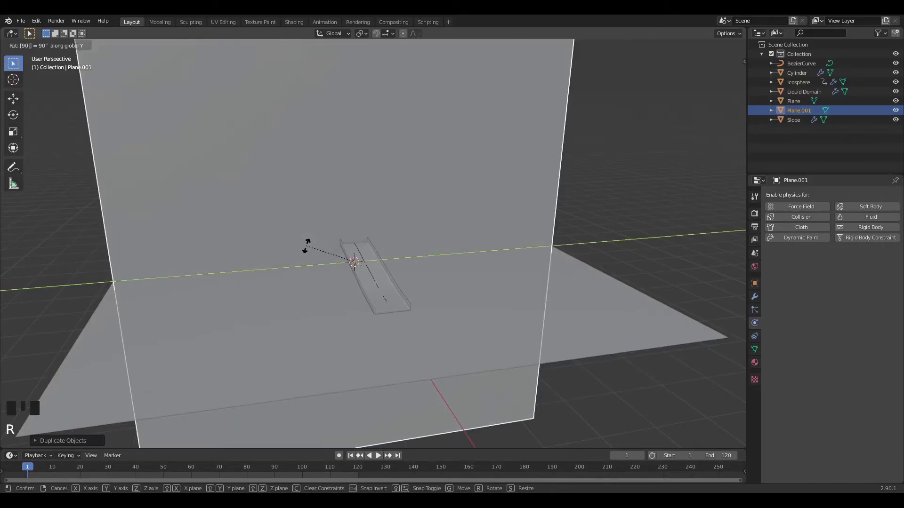
key("Return")
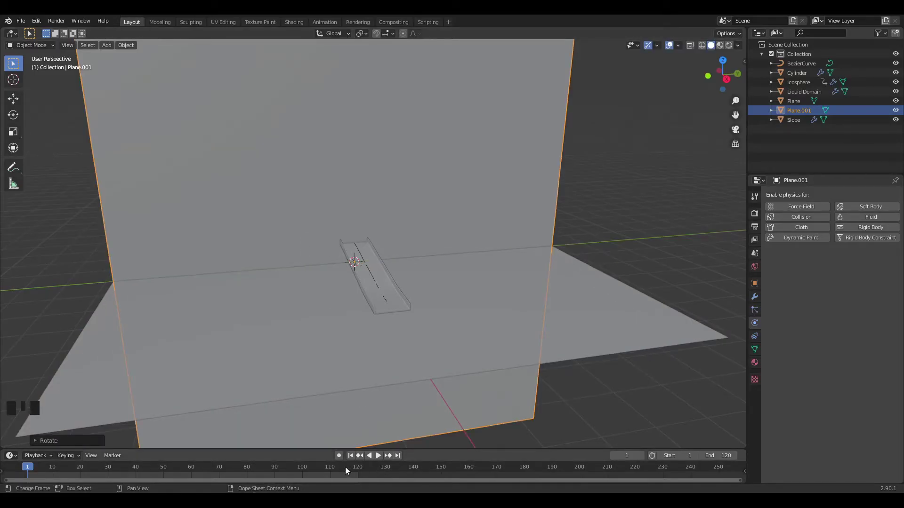
Go to frame 105 of the simulation and view the scene from the top
left_click(316, 471)
middle_click_drag(405, 329, 628, 398)
key("KP_7")
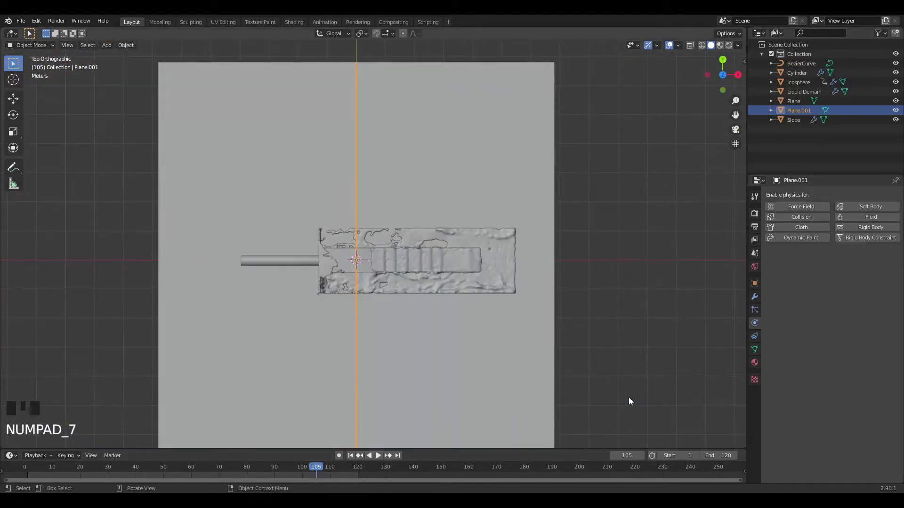
key("h")
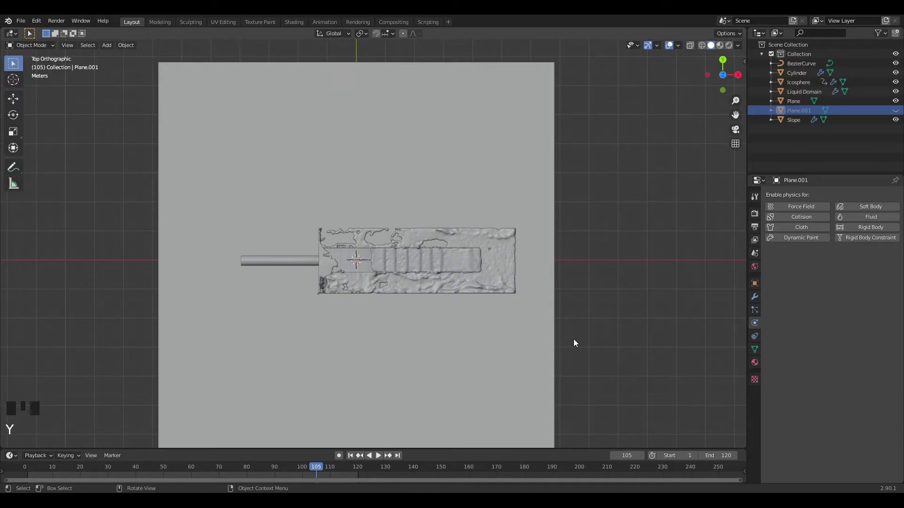
right_click(495, 315)
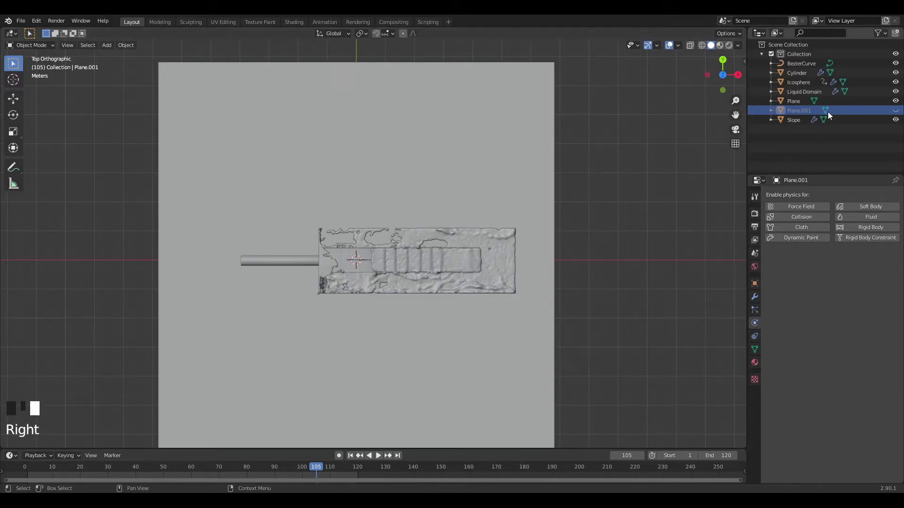
left_click(896, 110)
Move the vertical wall plane along the X axis to the pipe's outlet, at the back edge of the liquid
scroll(474, 238, "down", 2)
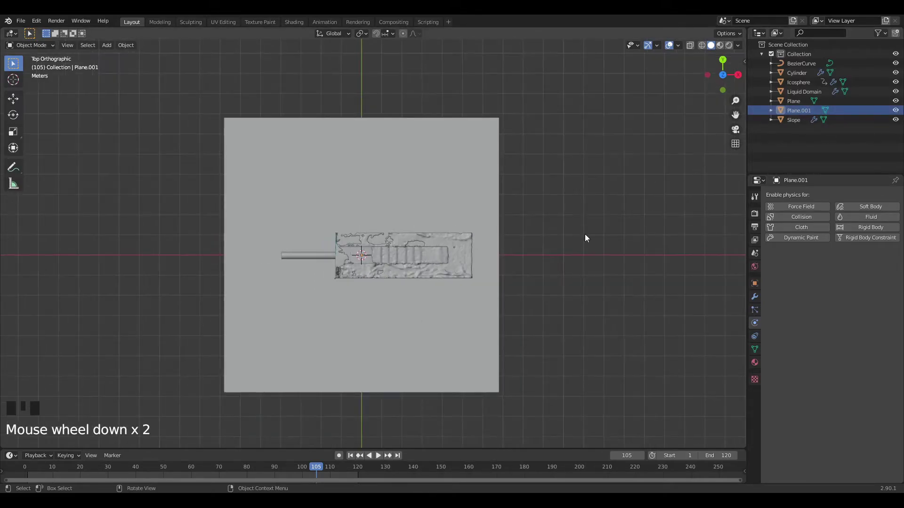
middle_click_drag(659, 200, 535, 214)
left_click(364, 211)
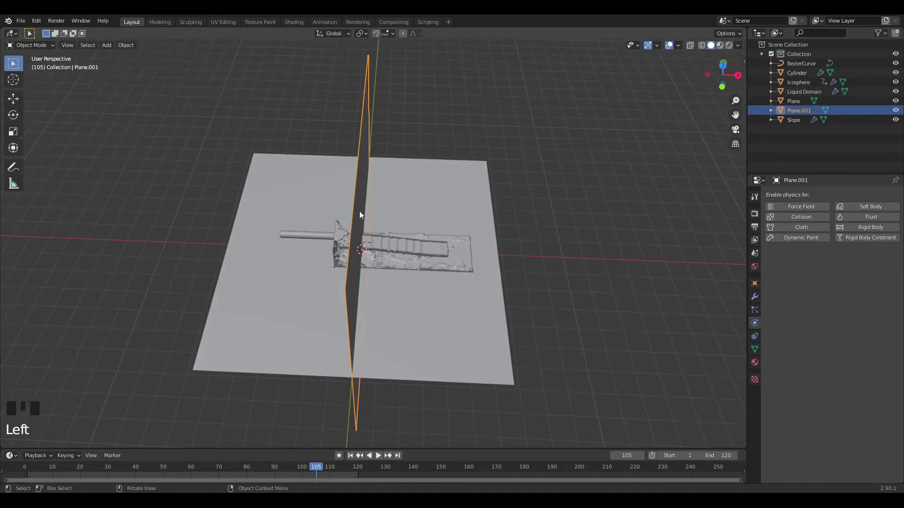
key("KP_7")
key("g")
key("x")
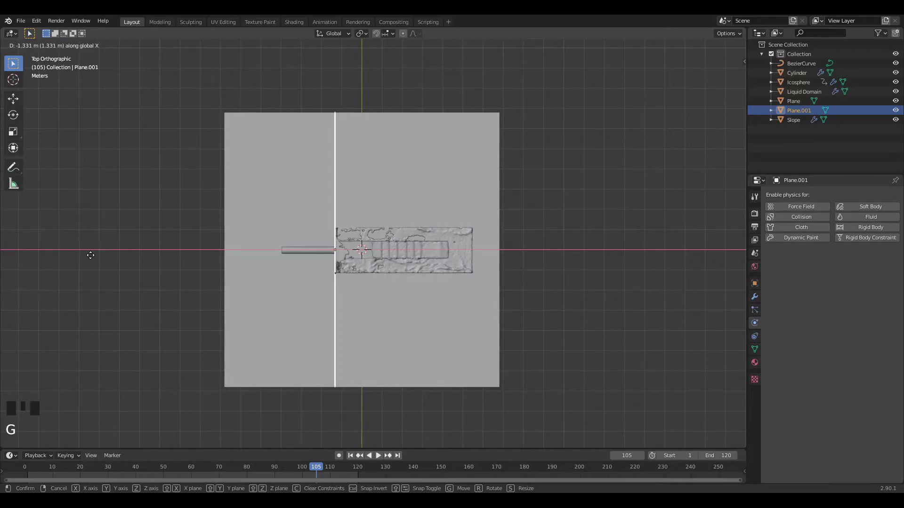
left_click(99, 260)
Scale up the floor plane so it extends further around the liquid and past the wall
scroll(304, 264, "up", 4)
middle_click_drag(303, 264, 508, 325)
left_click(488, 339)
key("s")
left_click(563, 324)
Deselect the floor plane and add a camera to the scene
mouse_move(567, 325)
middle_mouse_down()
mouse_move(546, 308)
mouse_move(565, 311)
middle_mouse_up()
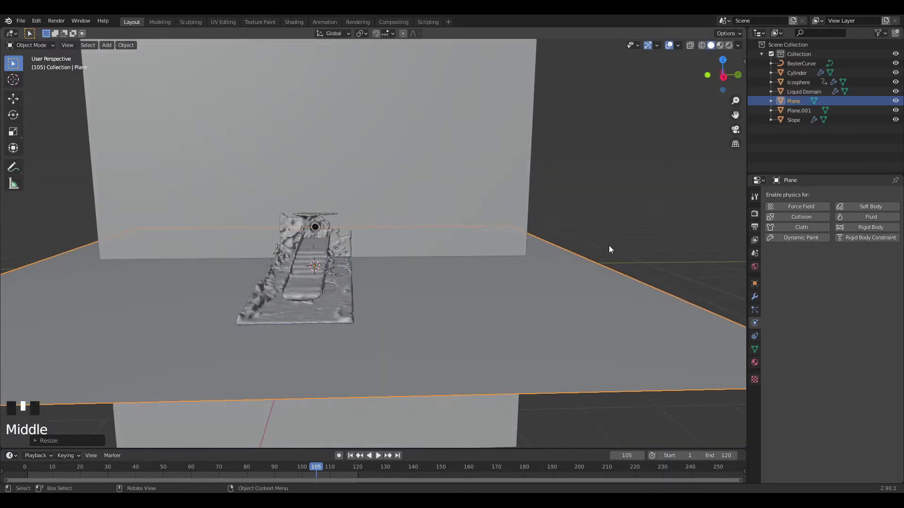
left_click(604, 250)
key("shift+a")
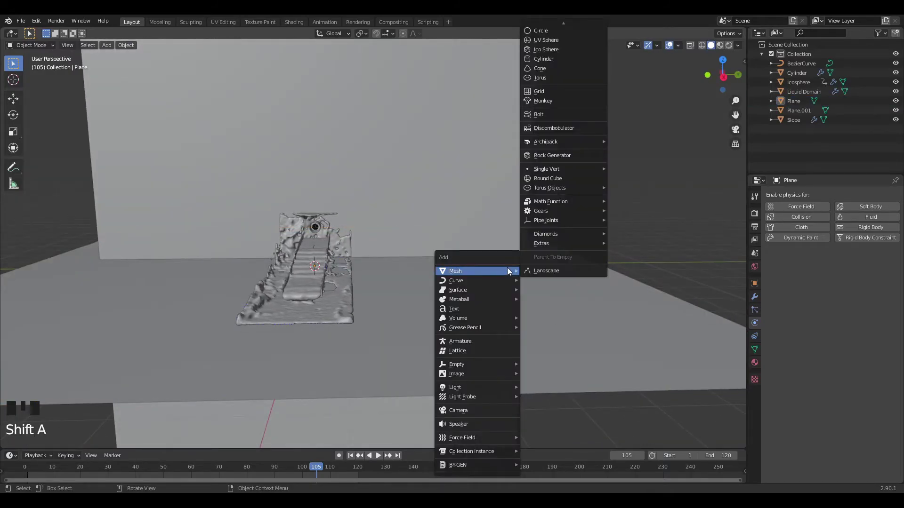
left_click(466, 411)
Face the slope and back wall from the front and align the camera to this view
middle_click_drag(405, 313, 468, 222, "shift")
scroll(469, 226, "down", 3)
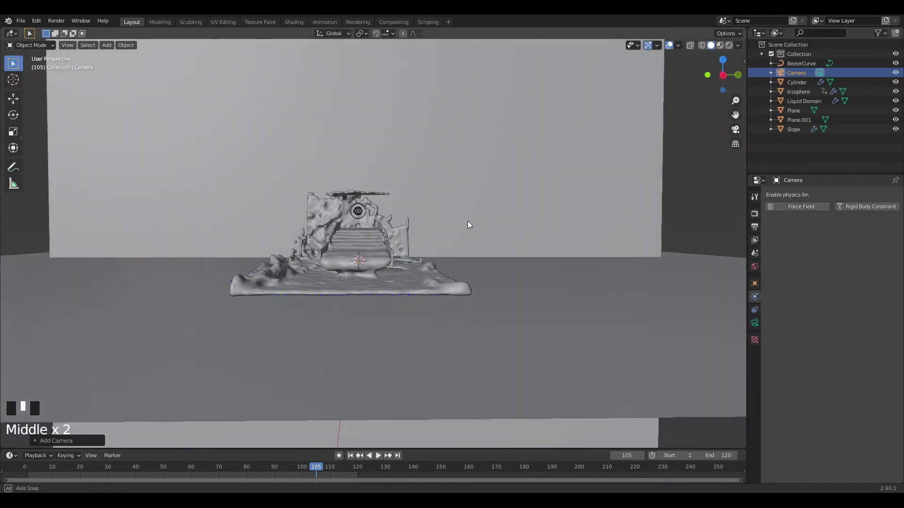
middle_click_drag(468, 221, 426, 203)
scroll(429, 203, "up", 2)
scroll(542, 196, "down", 2)
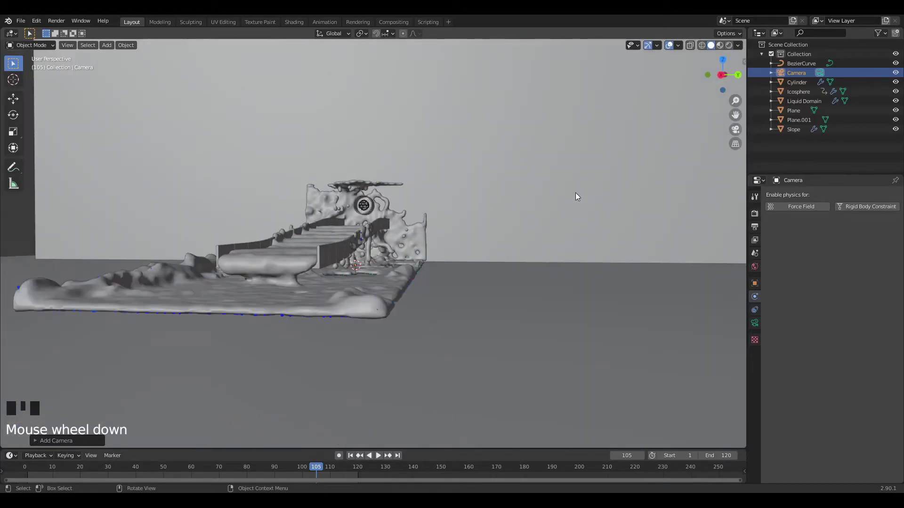
mouse_move(572, 202)
middle_mouse_down()
mouse_move(559, 204)
mouse_move(573, 198)
mouse_move(558, 202)
mouse_move(561, 194)
middle_mouse_up()
key("ctrl+alt+KP_0")
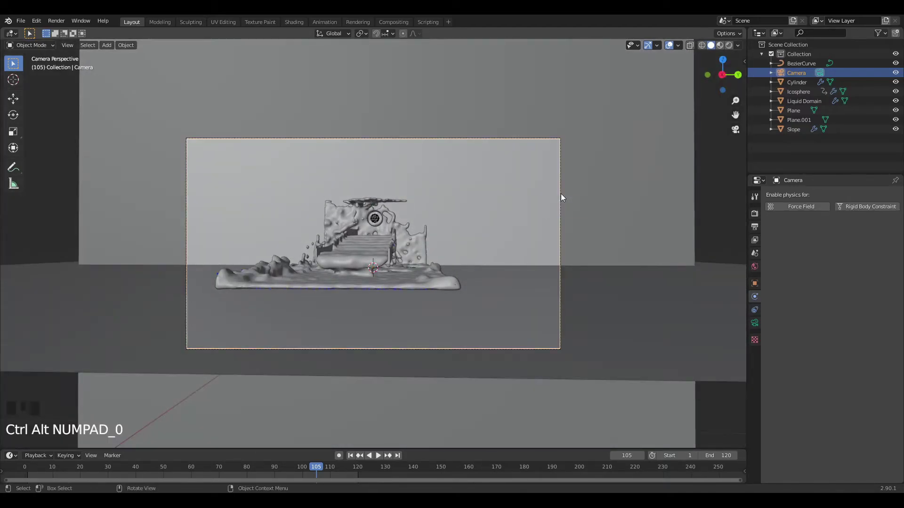
Set the camera's focal length to 85 mm
left_click(754, 323)
double_click(854, 240)
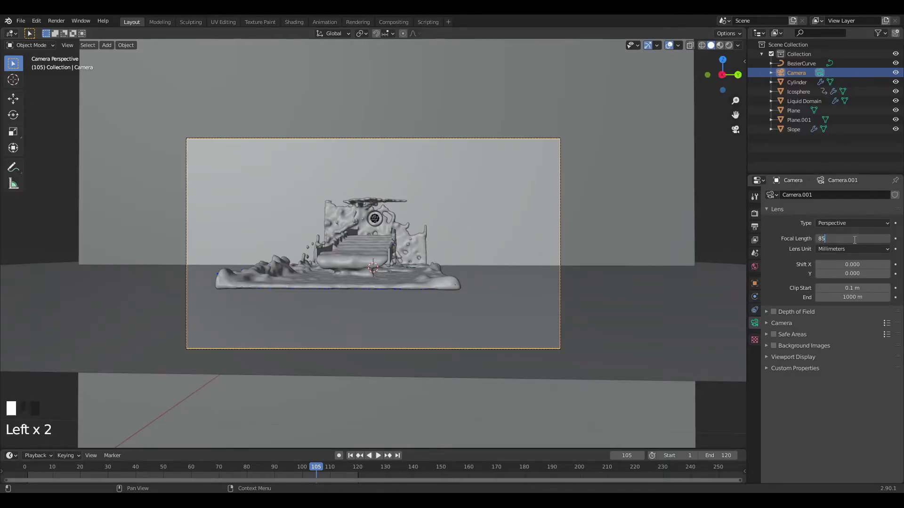
key("Return")
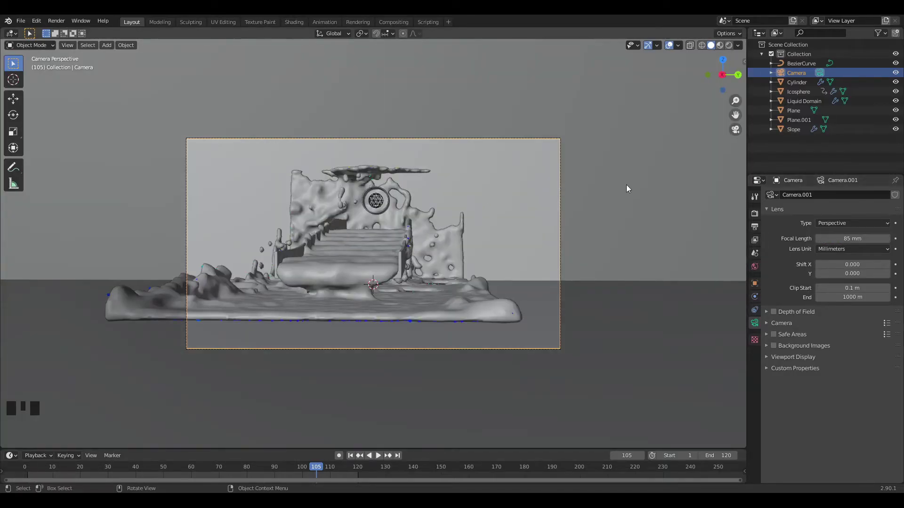
Move the camera back along its local Z axis and shift it so the whole liquid fits inside the frame
key("g")
key("z")
key("z")
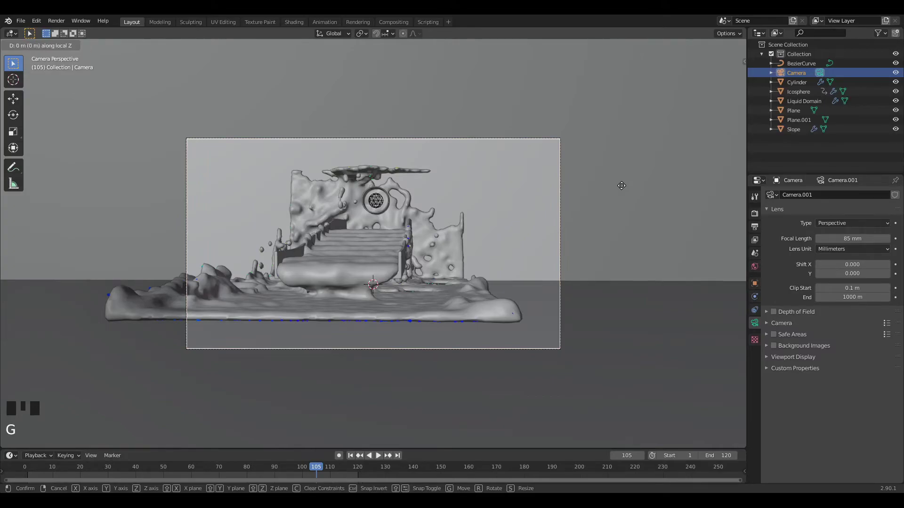
left_click(638, 271)
key("g")
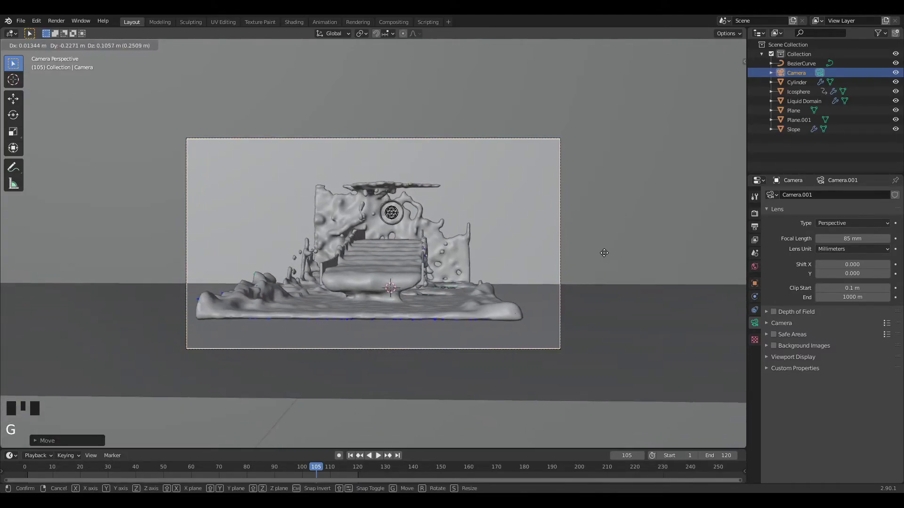
left_click(597, 255)
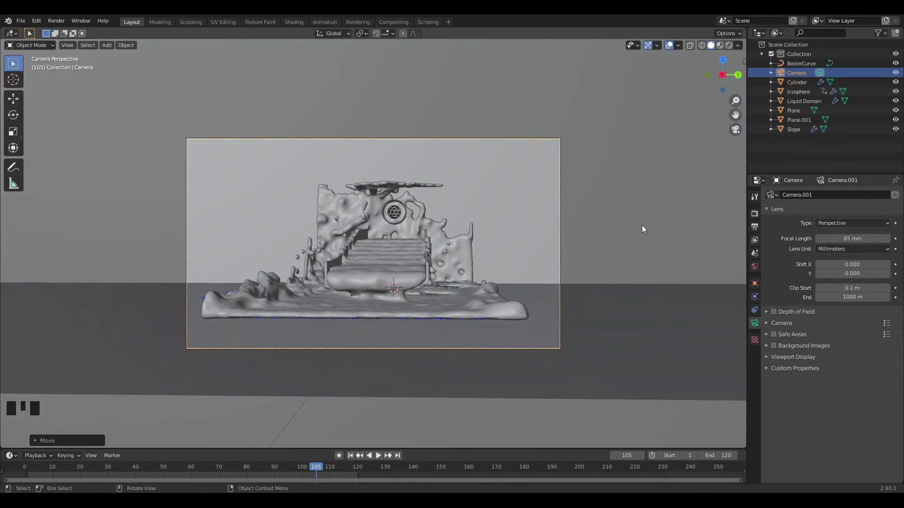
Roll the camera slightly so the floor line runs at a tilt across the frame
key("g")
key("r")
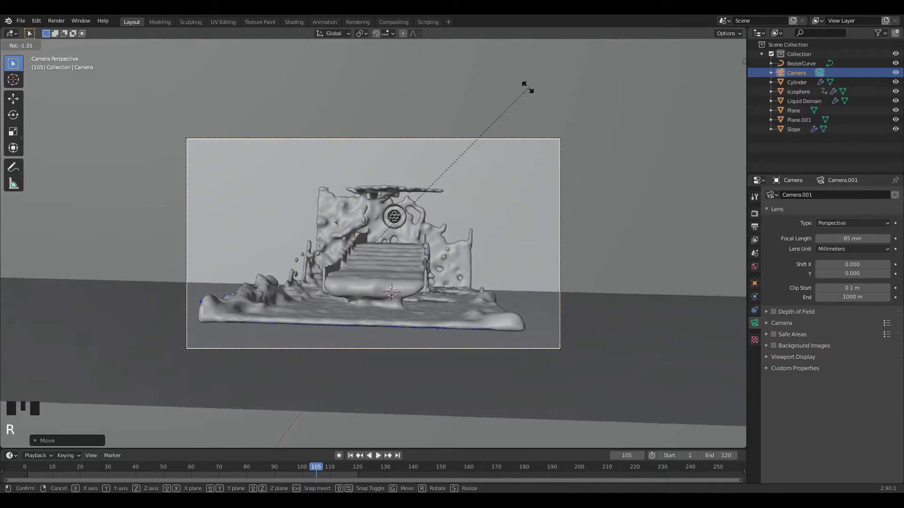
left_click(347, 74)
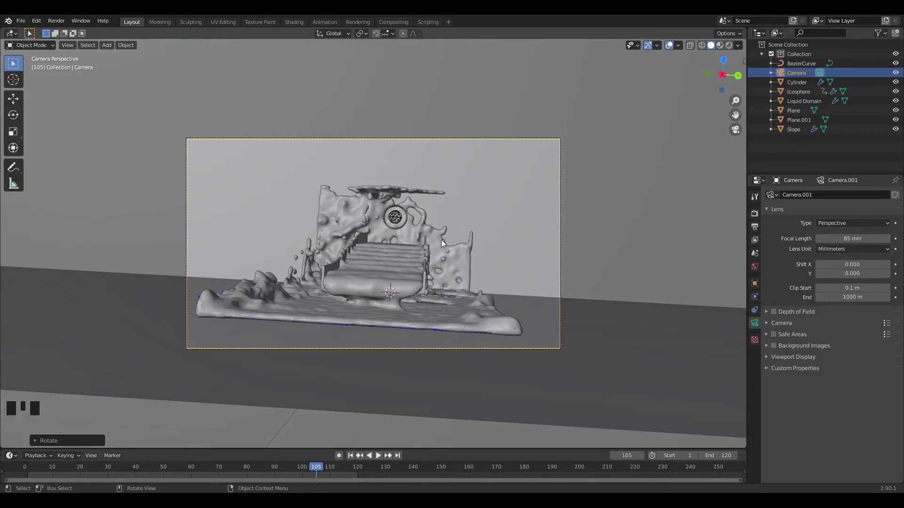
Show the render visibility toggles in the Outliner and exclude the Icosphere emitter from renders
scroll(448, 237, "up", 2)
left_click(399, 212)
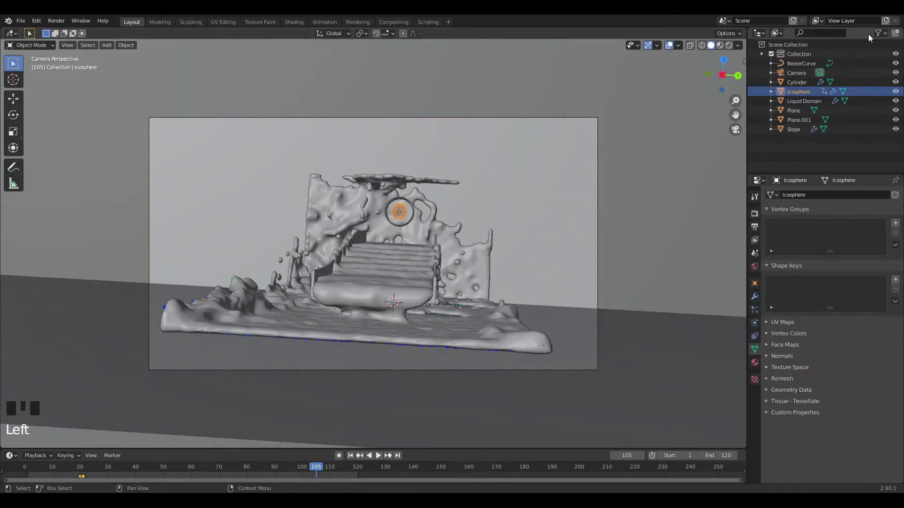
left_click(883, 33)
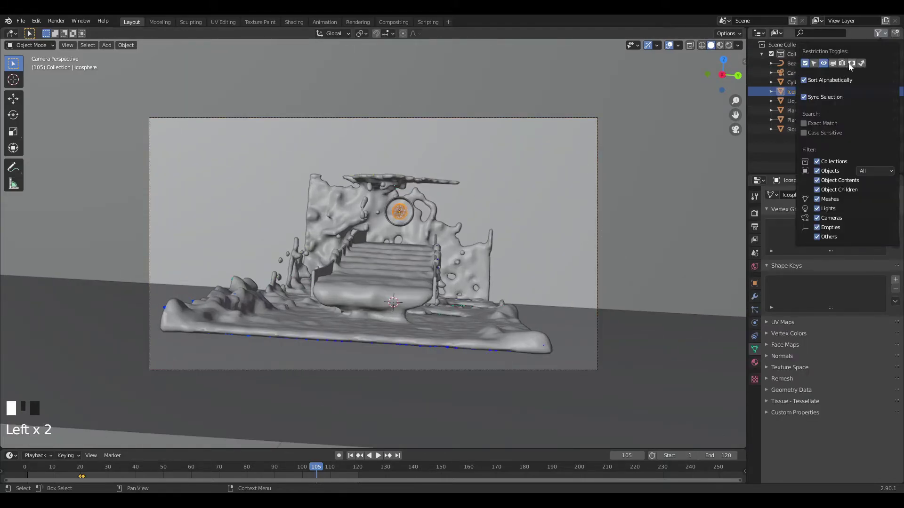
left_click(842, 66)
left_click(404, 213)
left_click(405, 214)
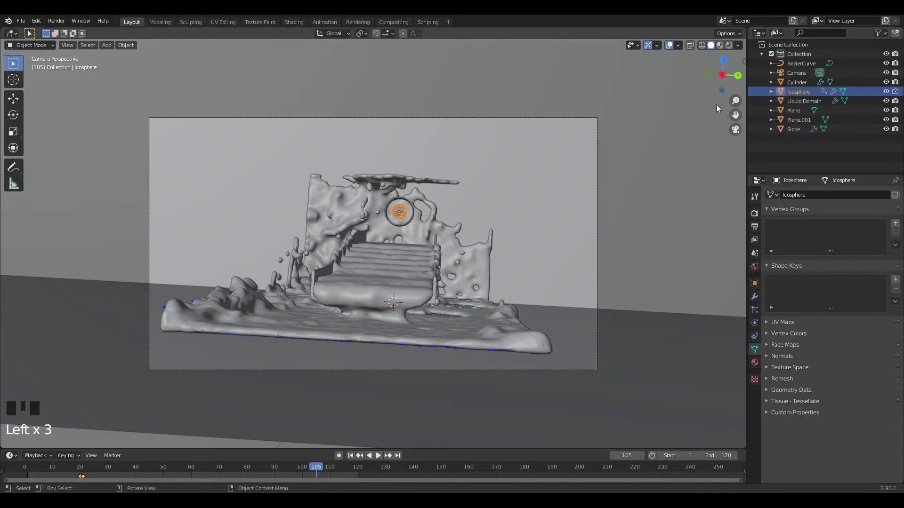
left_click(657, 170)
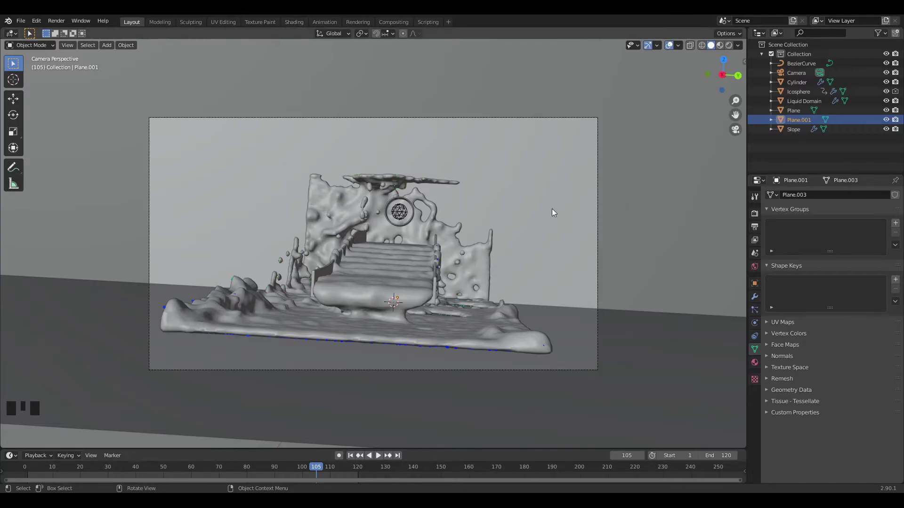
Enable Ambient Occlusion, Bloom and Screen Space Reflections in the Eevee render settings
left_click(755, 213)
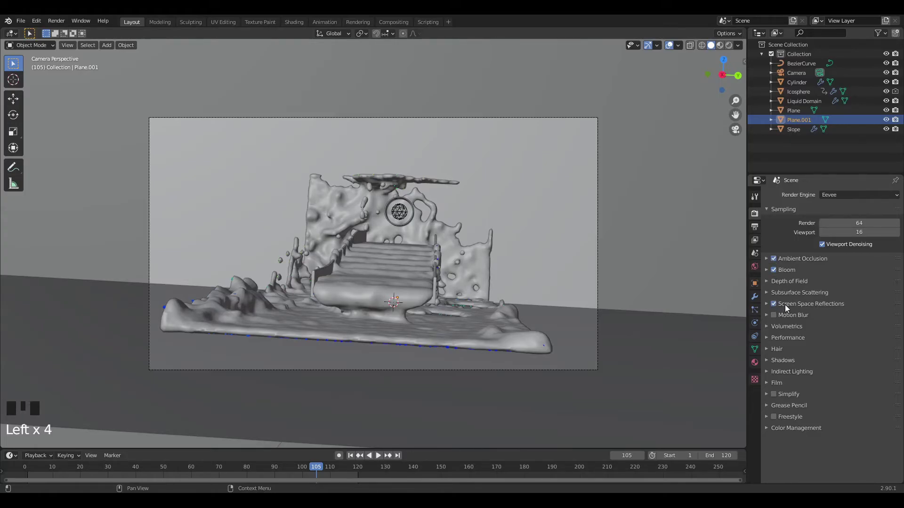
left_click(785, 305)
left_click(810, 304)
left_click(794, 268)
left_click(794, 268)
left_click(794, 269)
left_click(794, 260)
left_click(794, 260)
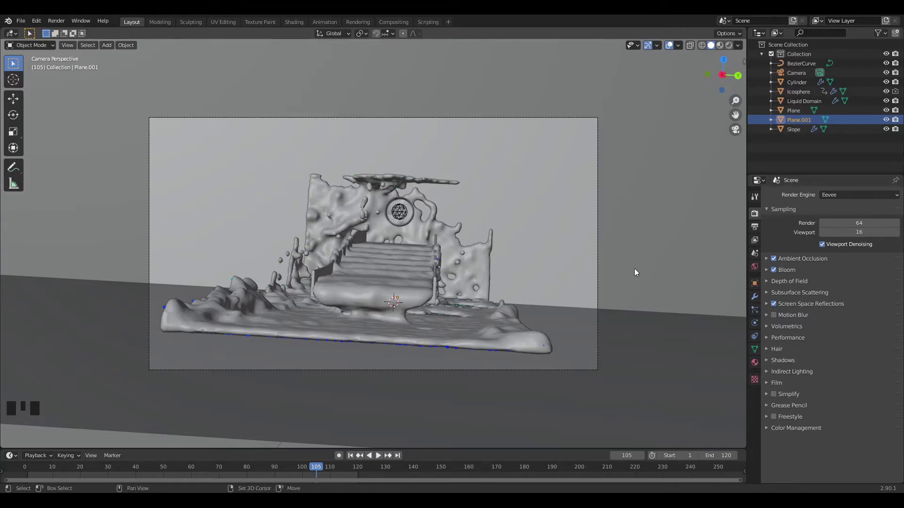
Switch the viewport to Rendered shading and add an area light to the scene
key("z")
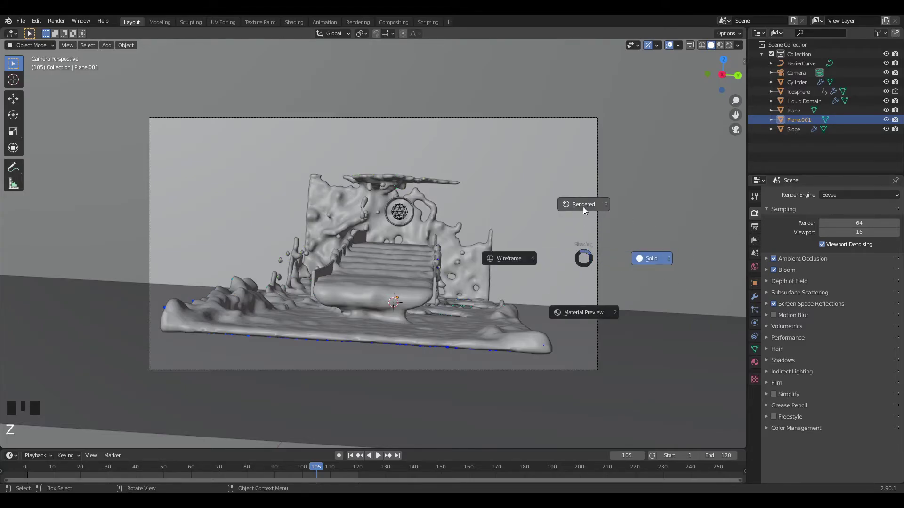
left_click(611, 202)
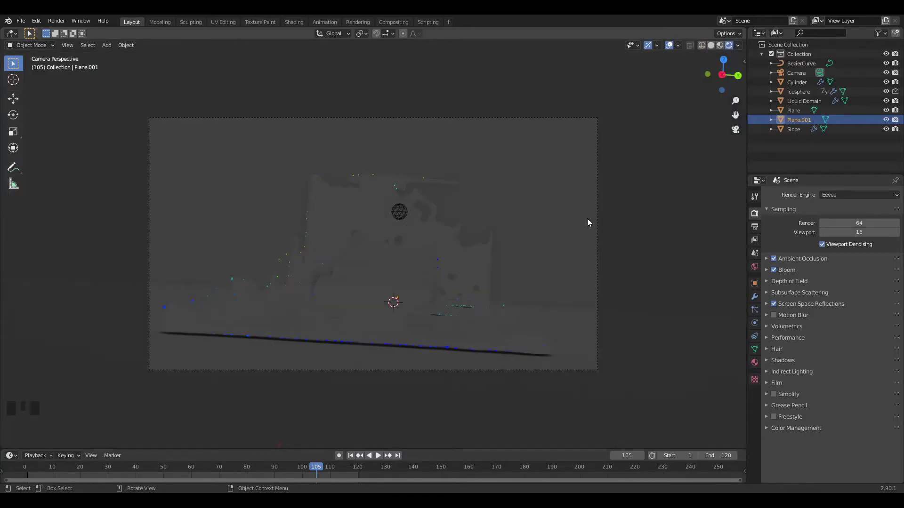
key("shift+a")
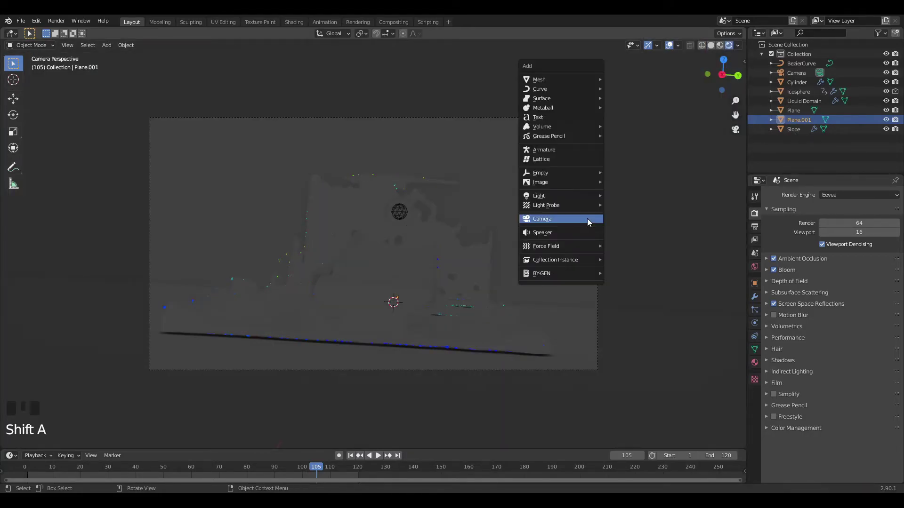
mouse_move(578, 194)
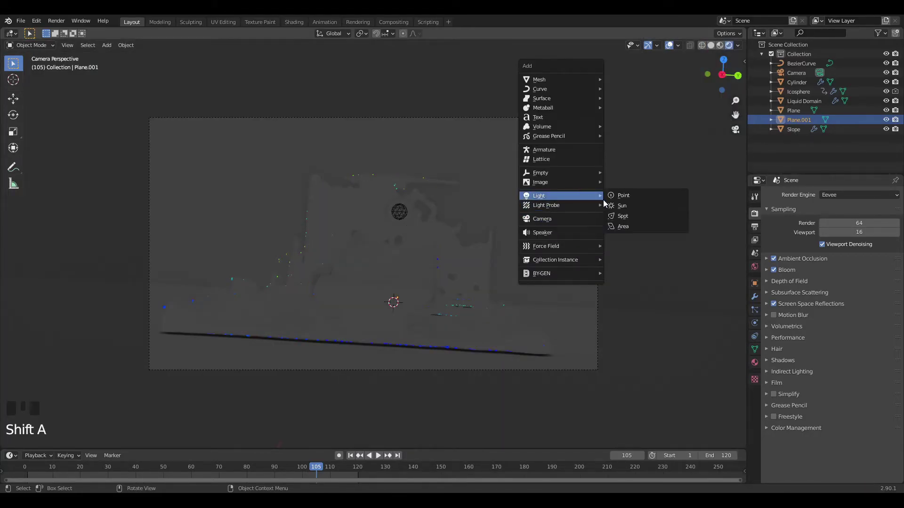
left_click(620, 227)
Set the area light's shape to Disk and enable Contact Shadows for it
left_click(755, 323)
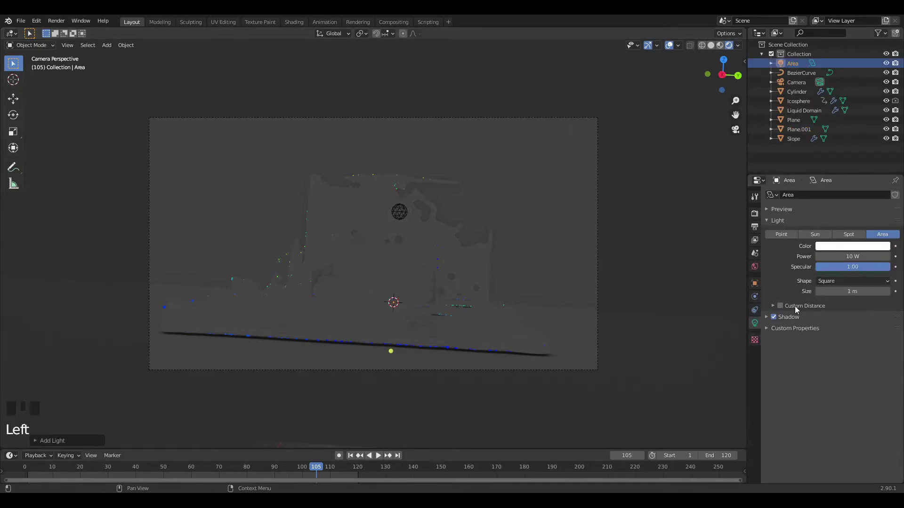
left_click_drag(827, 281, 829, 313)
left_click(779, 320)
left_click(780, 355)
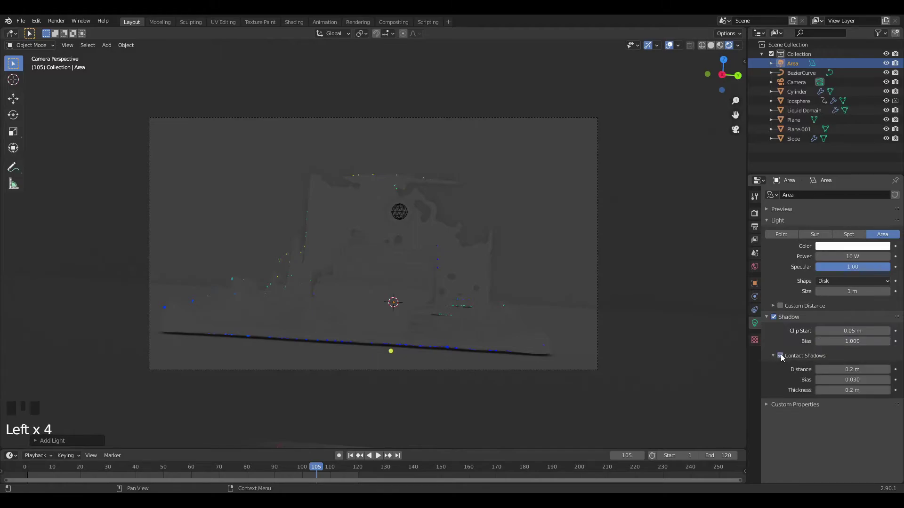
left_click(767, 318)
Raise the area light along the Z axis above the pipe and set its power to about 193.4 W
key("g")
key("z")
left_click(816, 254)
left_click_drag(817, 256, 848, 256)
Scale up the area light and move it higher, out of the camera frame
key("s")
left_click(540, 196)
key("g")
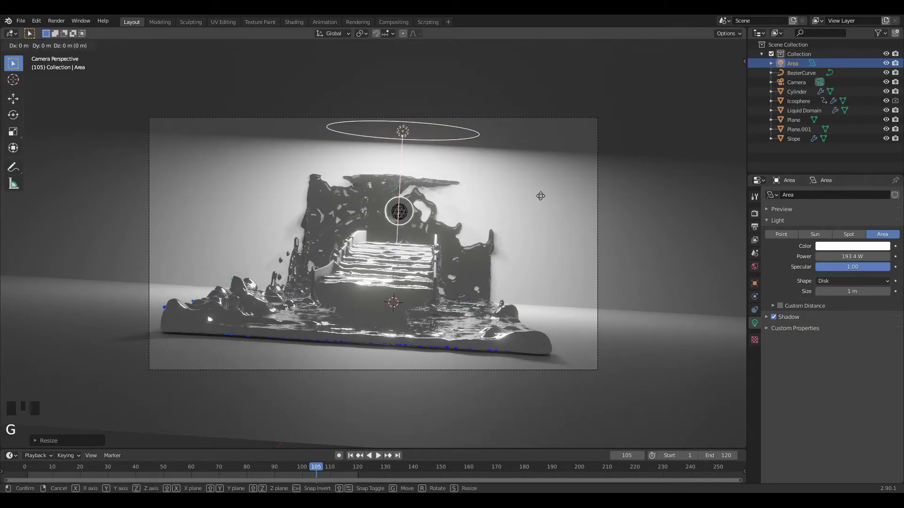
left_click(562, 137)
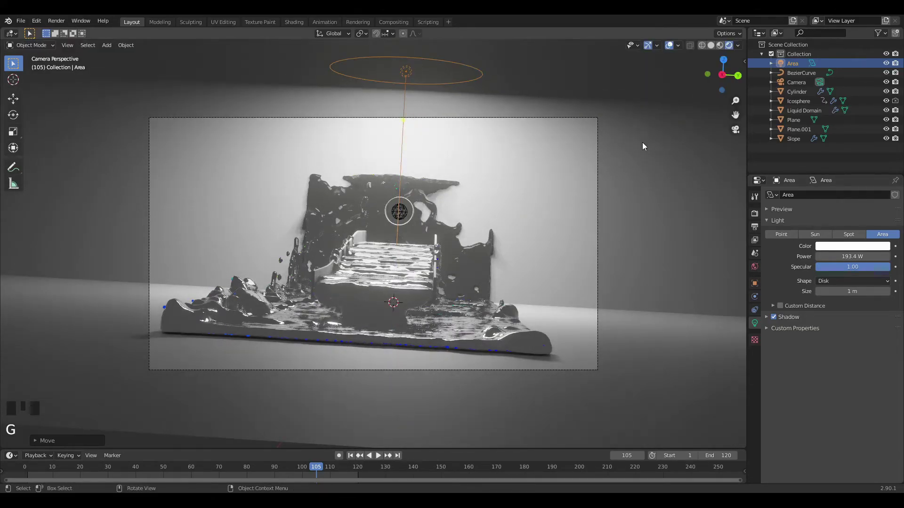
Duplicate the overhead area light and place the copy further forward along the slope
middle_click_drag(644, 142, 634, 180)
scroll(537, 155, "down", 3)
middle_click_drag(537, 156, 543, 179)
scroll(486, 189, "down", 1)
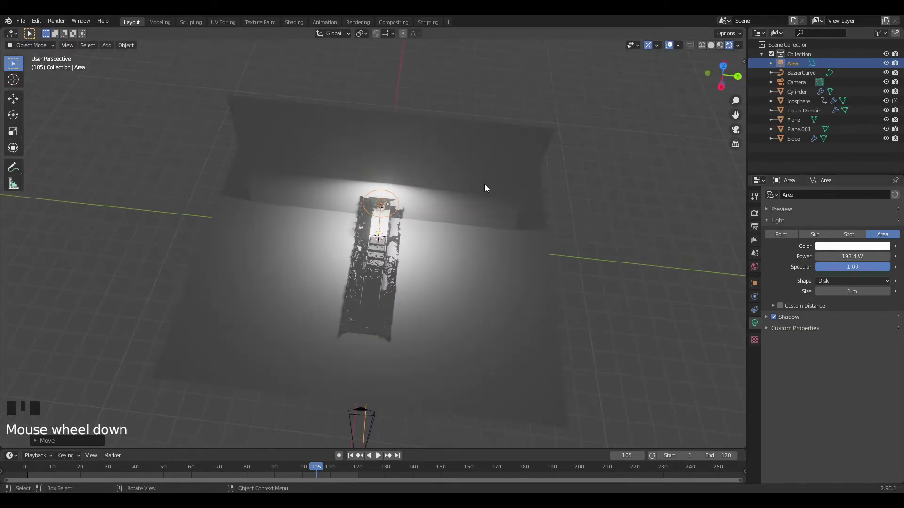
key("shift+d")
left_click(405, 245)
Rotate the duplicated light freely so it shines sideways across the liquid instead of downward
middle_click_drag(405, 245, 568, 185)
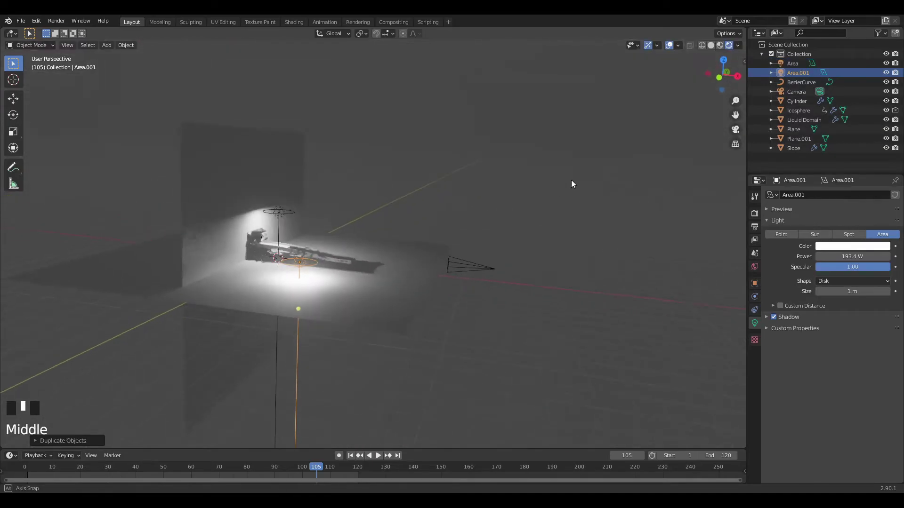
key("r")
key("r")
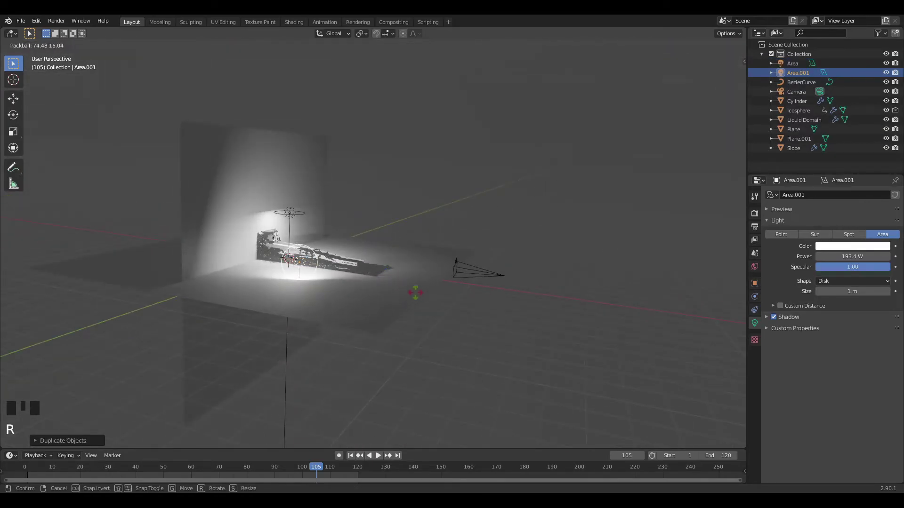
left_click(399, 299)
Position the duplicated light beside the liquid, using the top view to set it further away from the slope
key("g")
left_click(388, 280)
middle_click_drag(388, 281, 425, 267)
key("g")
left_click(391, 253)
key("KP_7")
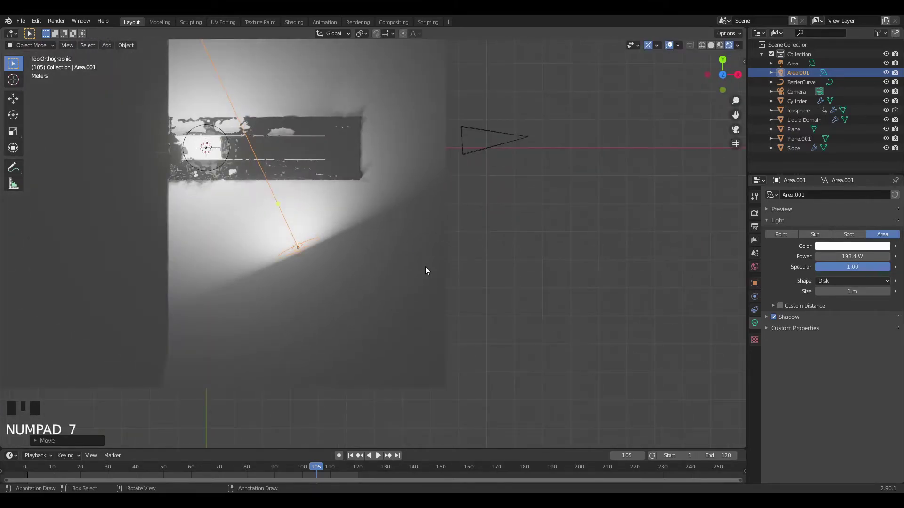
key("g")
left_click(367, 276)
Scale the overhead light up to a much wider disk and move it forward along the X axis
middle_click_drag(367, 276, 303, 171)
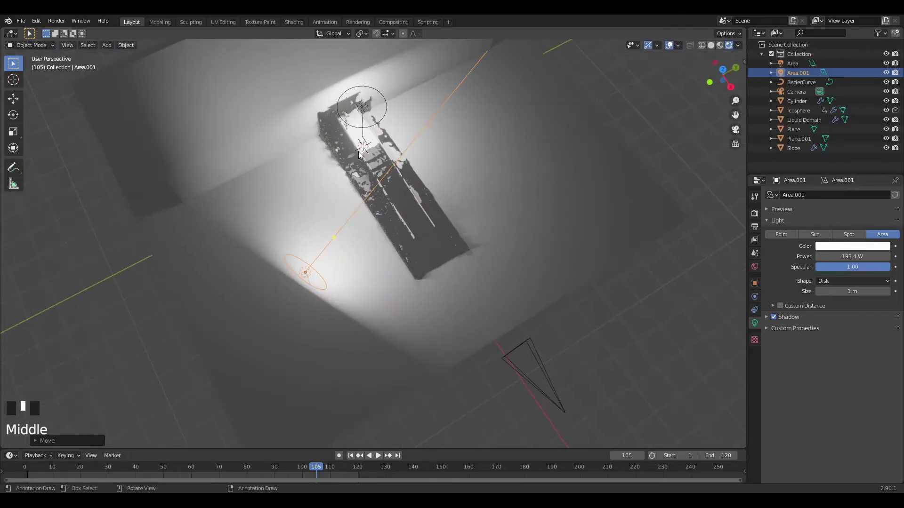
left_click(363, 114)
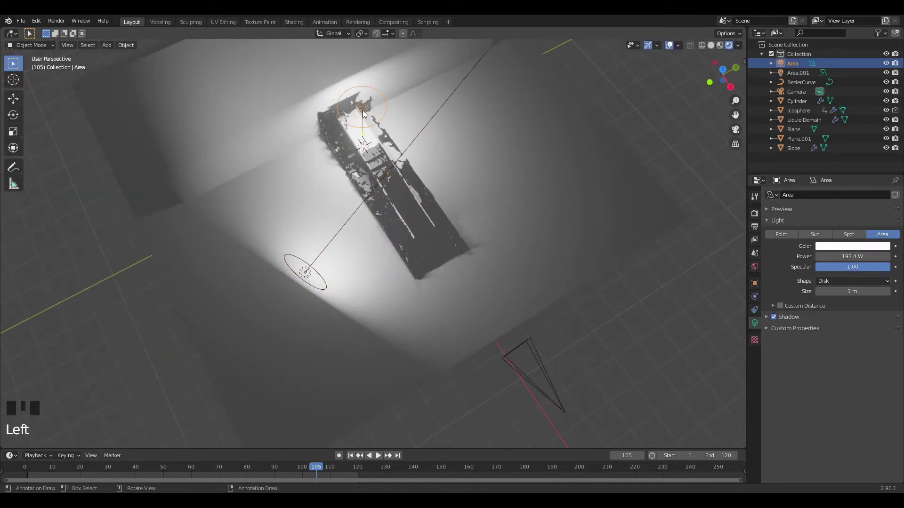
key("s")
left_click(367, 127)
key("g")
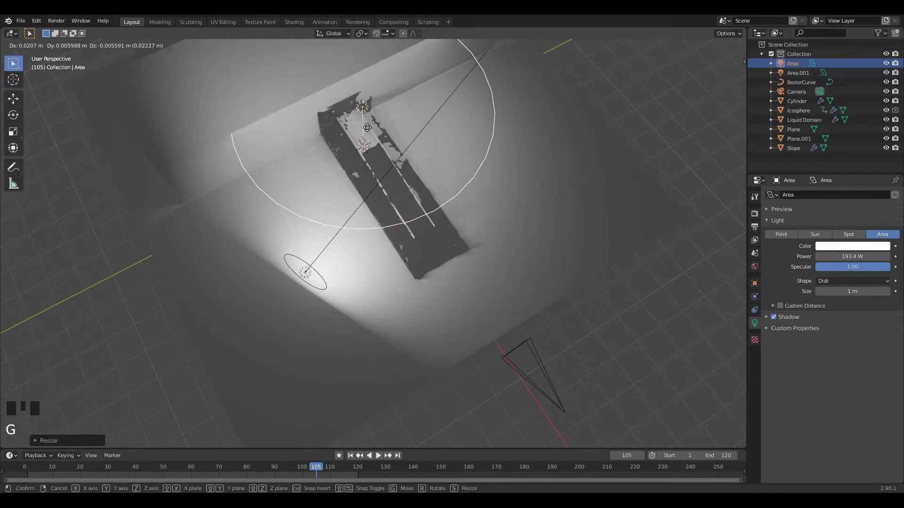
key("x")
left_click(544, 211)
Fine-tune the overhead light's size and reposition it above the liquid
key("s")
left_click(515, 200)
key("g")
left_click(561, 201)
key("s")
left_click(559, 200)
Raise the overhead light along the Z axis and set its power to about 359.9 W
middle_click_drag(559, 200, 501, 127)
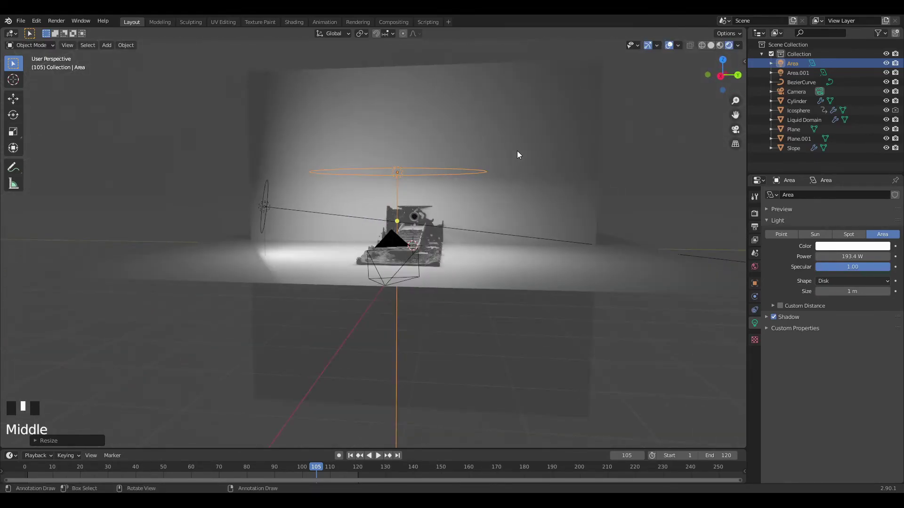
key("g")
key("z")
left_click(524, 119)
left_click_drag(843, 256, 876, 257)
Duplicate the side area light and place the copy on the opposite side of the liquid
scroll(385, 181, "up", 2)
middle_click_drag(386, 181, 387, 211)
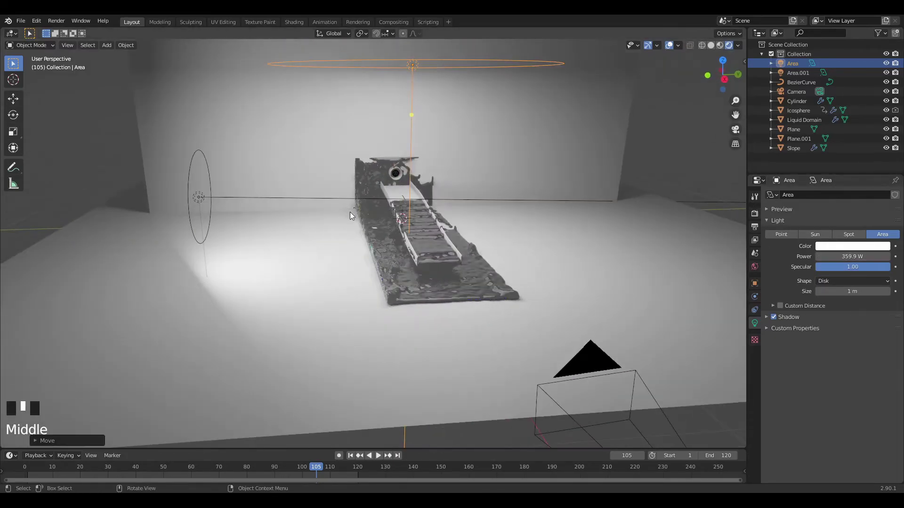
left_click(193, 196)
middle_click_drag(308, 185, 286, 230)
scroll(286, 230, "down", 4)
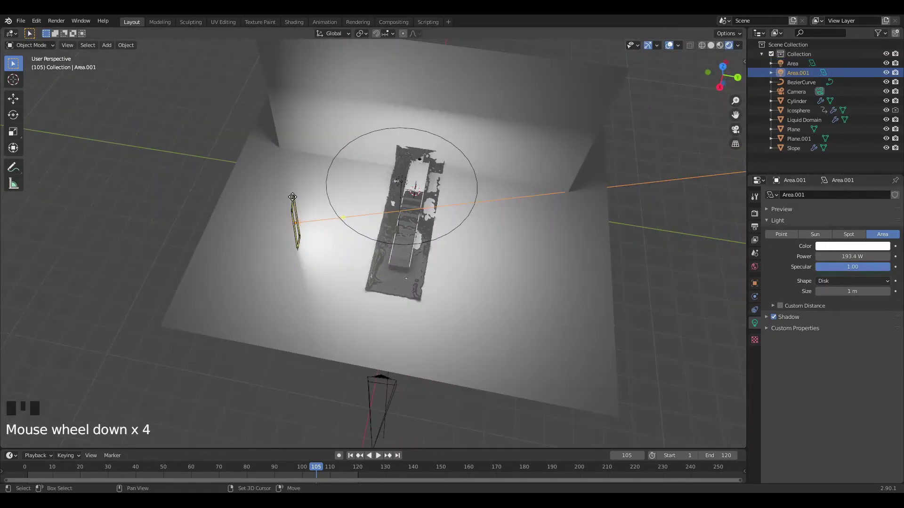
key("shift+d")
left_click(508, 229)
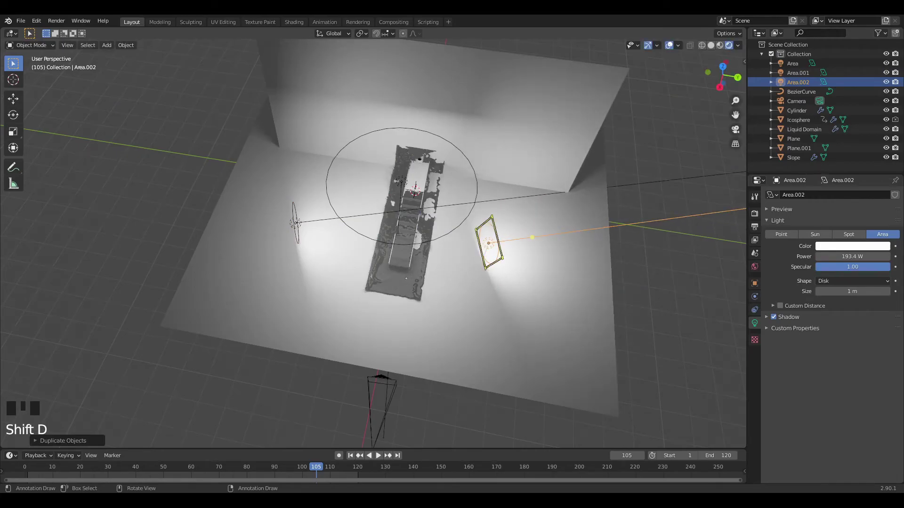
Aim the duplicated area light at the liquid, shift it slightly toward the wall and set its power to about 225.1 W
key("r")
key("r")
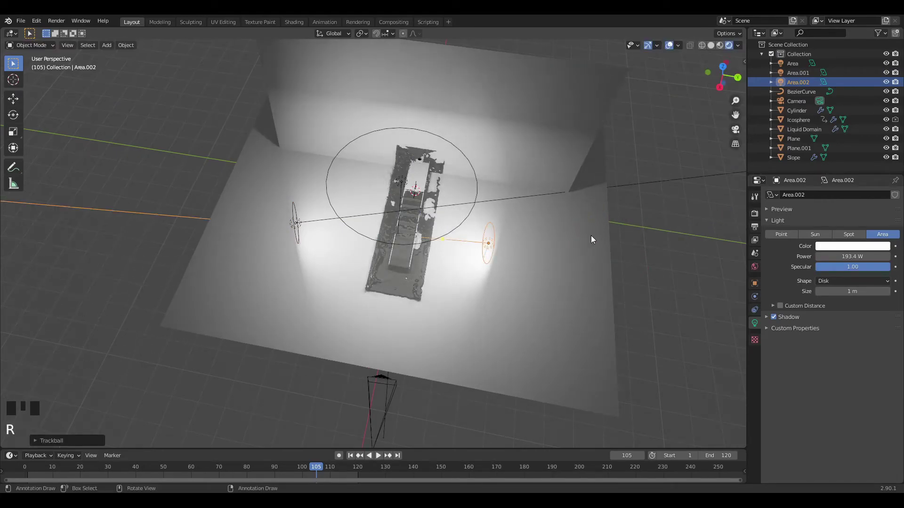
left_click(591, 240)
key("g")
left_click(594, 214)
left_click_drag(882, 258, 818, 265)
Look through the camera and set the world background strength to 0
key("KP_0")
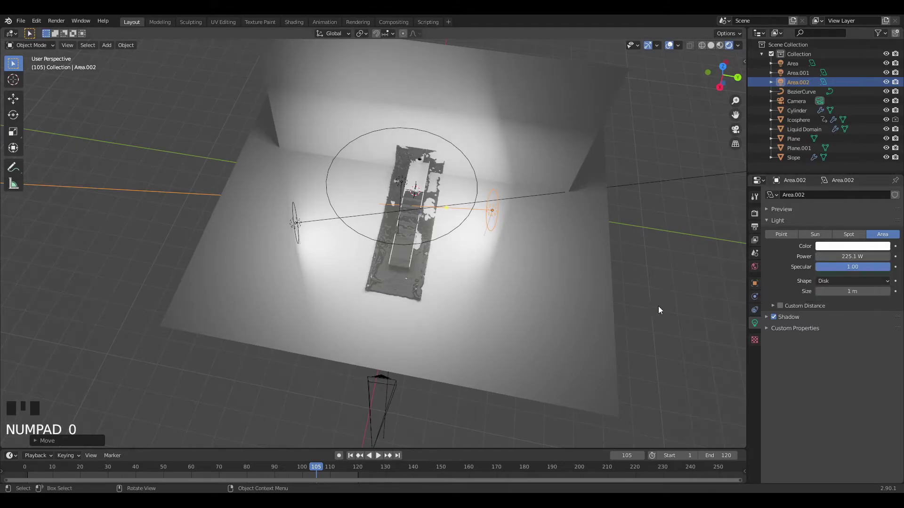
key("KP_0")
left_click(755, 267)
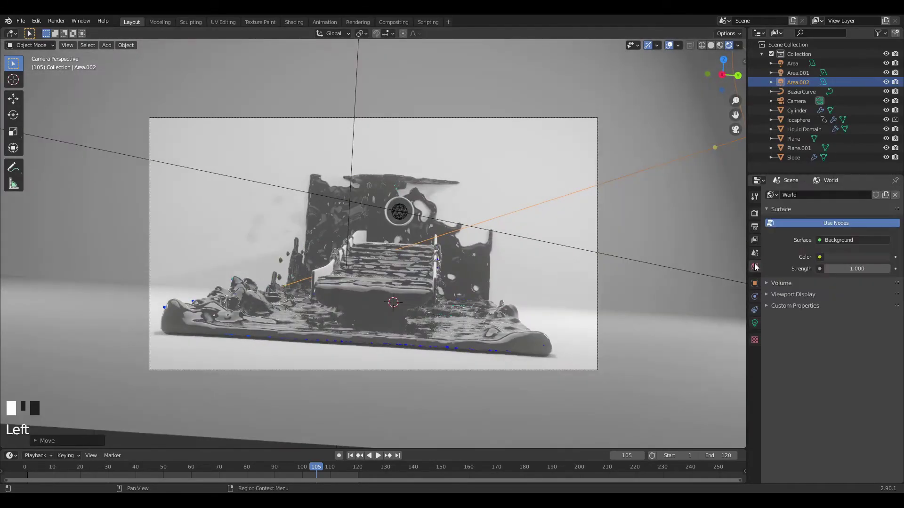
mouse_move(849, 268)
left_mouse_down()
mouse_move(885, 268)
mouse_move(840, 268)
left_mouse_up()
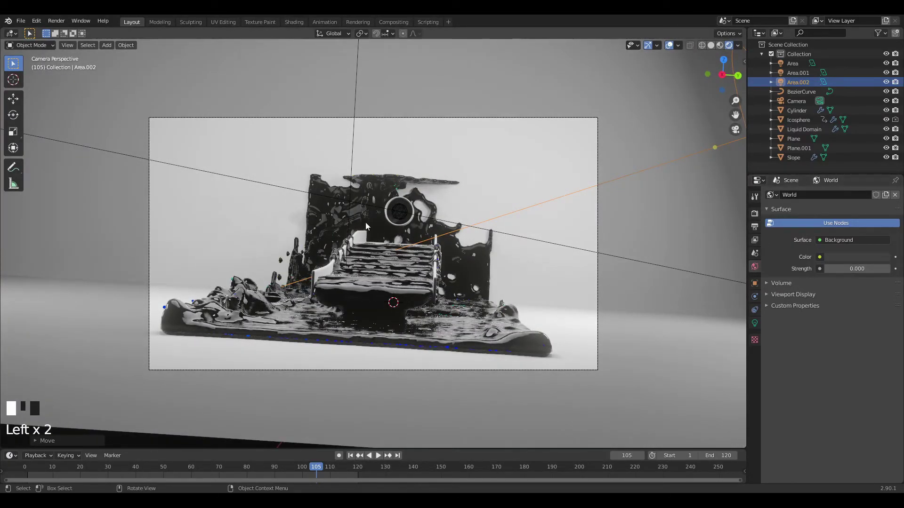
scroll(372, 225, "up", 1)
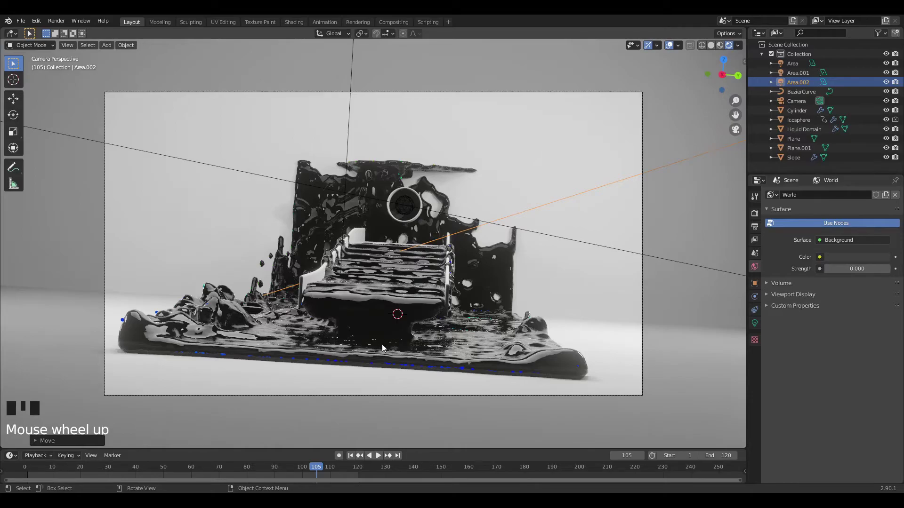
Select the liquid domain and switch to the Shading workspace with a rendered camera view
left_click(412, 336)
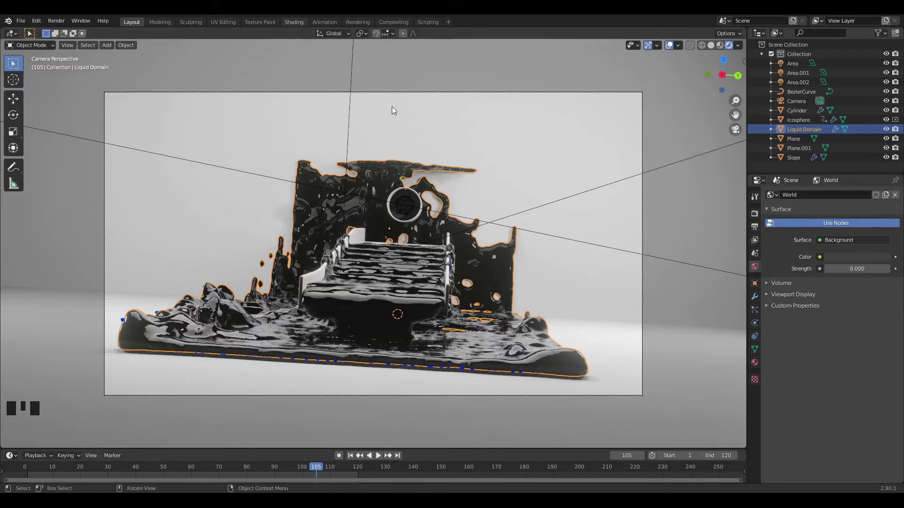
left_click(294, 22)
key("KP_0")
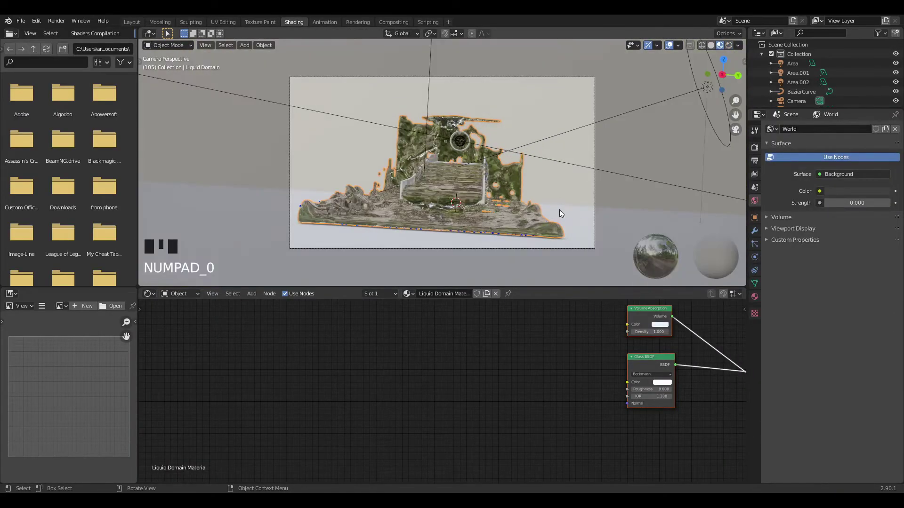
scroll(442, 175, "up", 1)
key("z")
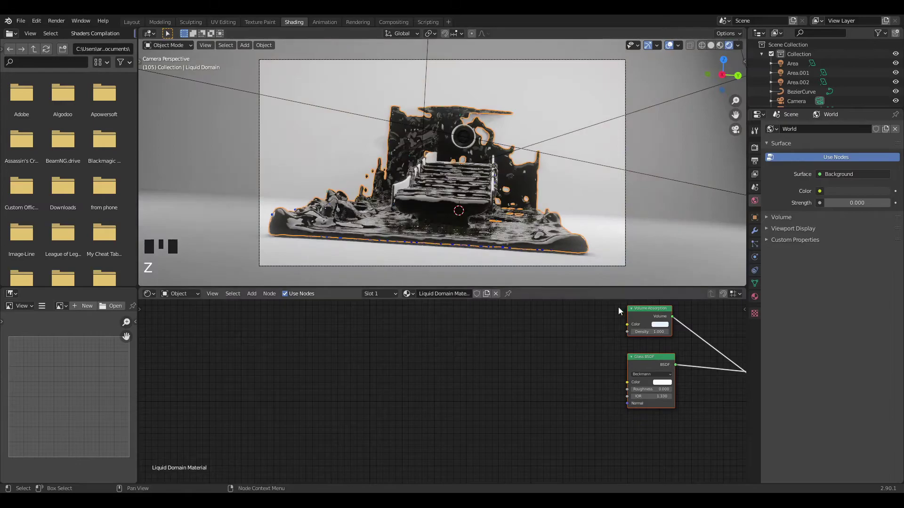
Delete the Volume Absorption and Glass BSDF nodes from the liquid domain's material
middle_click_drag(574, 349, 366, 349)
left_click_drag(513, 329, 390, 416)
key("x")
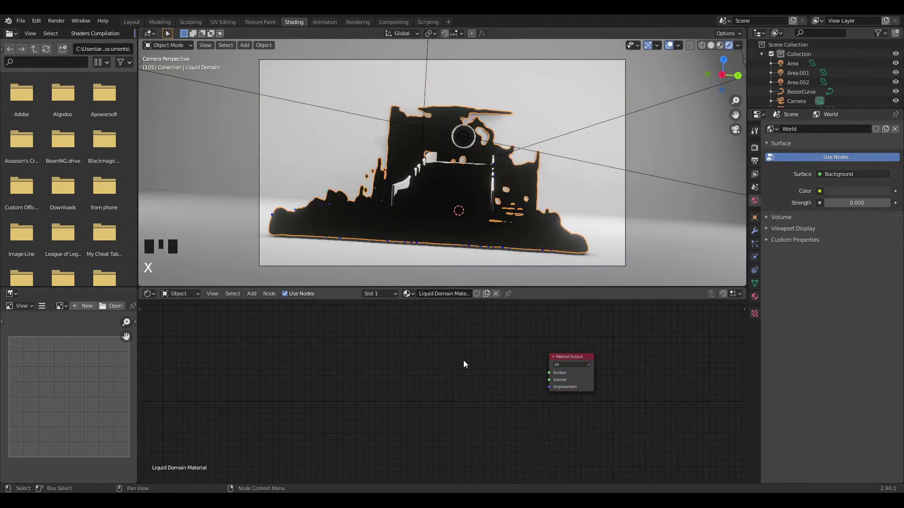
Add a Mix Shader node and connect its output to the Material Output's Surface input
scroll(463, 364, "up", 1)
key("shift+a")
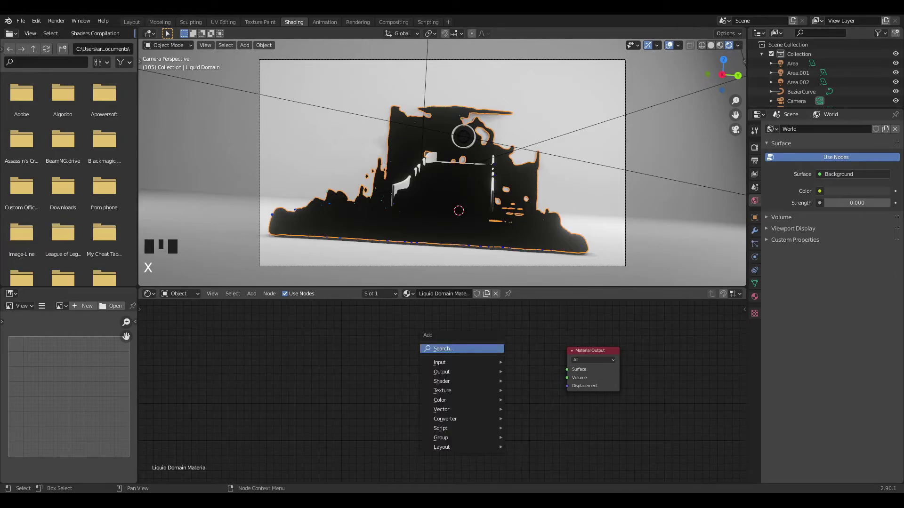
left_click(488, 348)
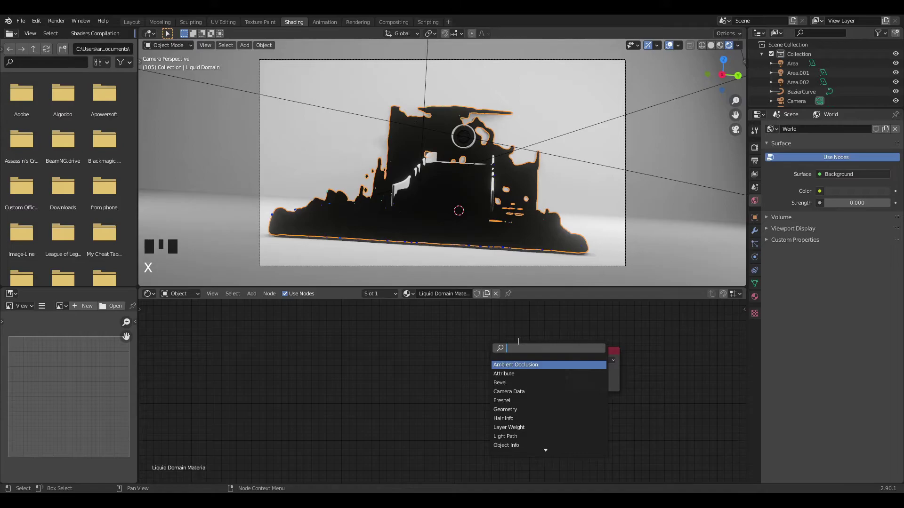
type("mi")
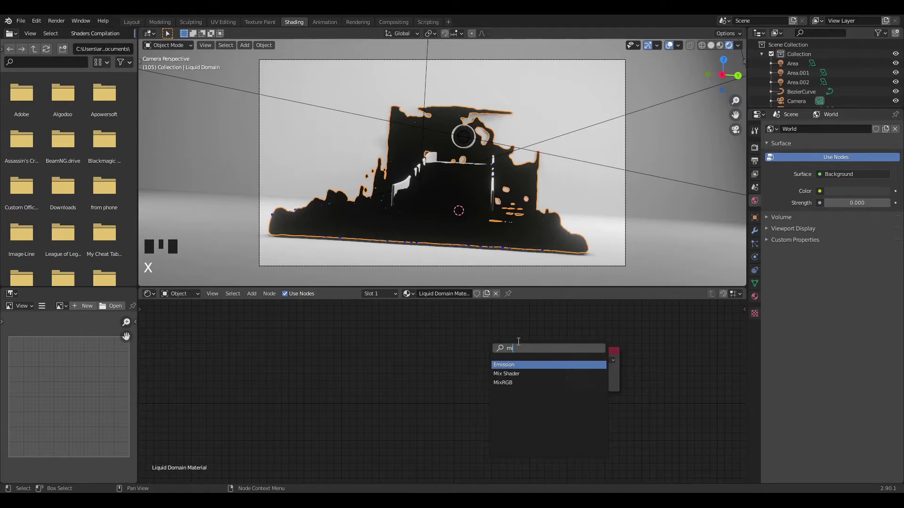
left_click(517, 373)
left_click(516, 373)
left_click_drag(513, 373, 563, 372)
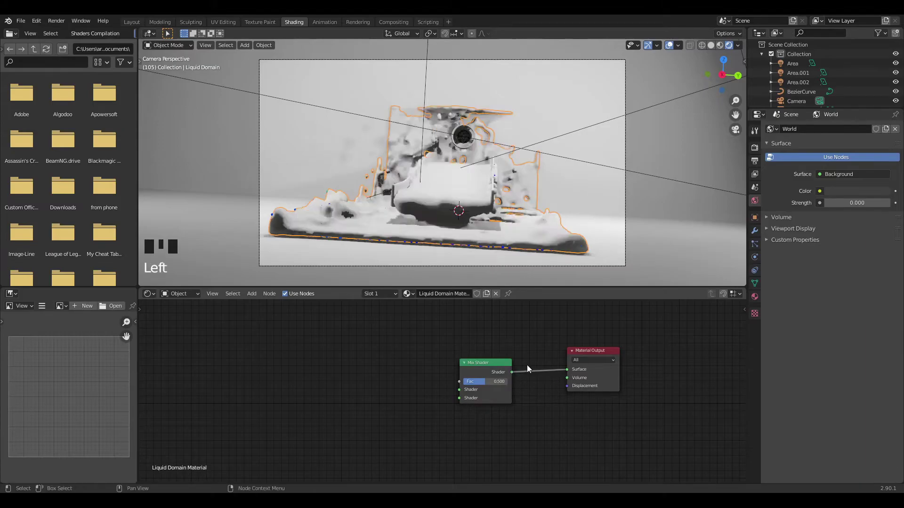
Add an Emission node and connect it to the Mix Shader's first shader input
key("shift+a")
left_click(276, 355)
type("emis")
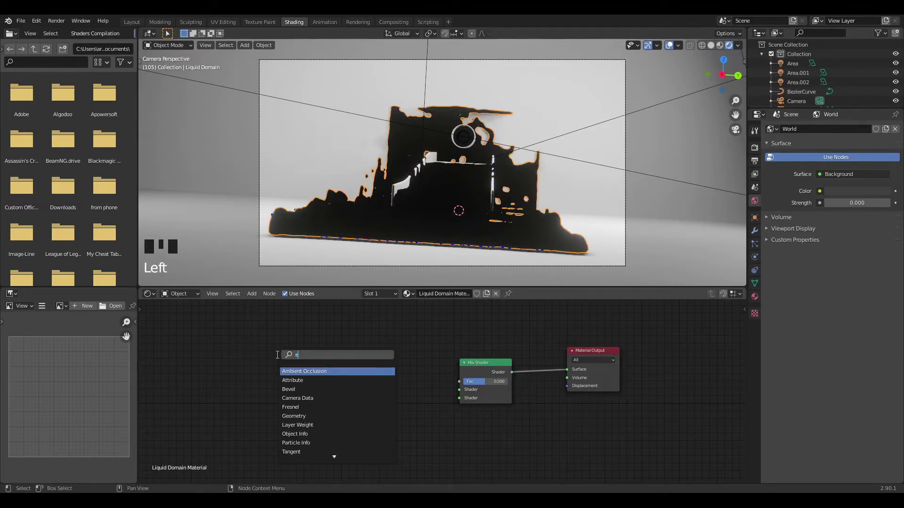
key("Return")
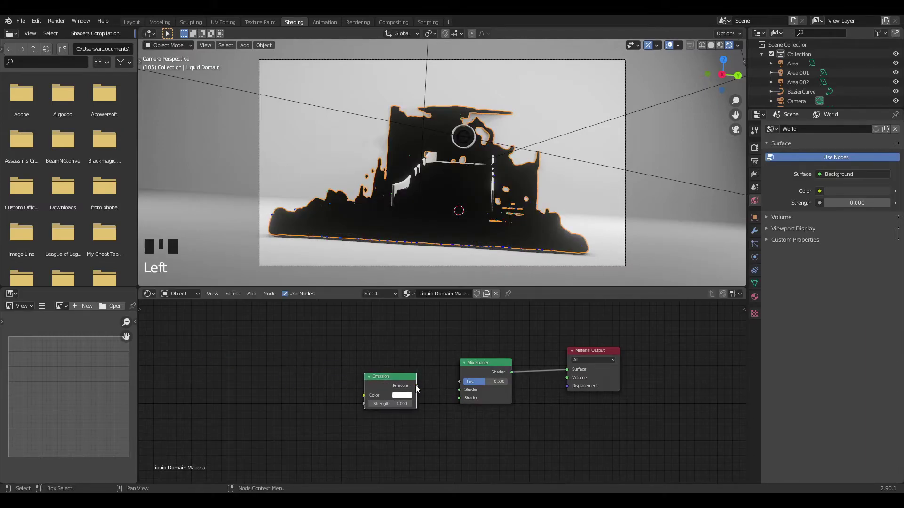
left_click_drag(417, 387, 459, 390)
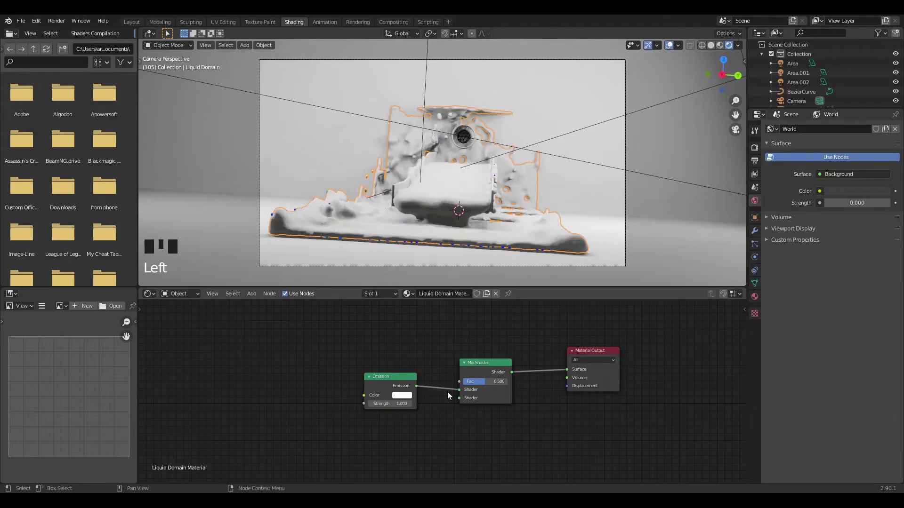
Set the Emission color to an orange-brown with hex code B37129
scroll(390, 384, "up", 1)
left_click(396, 397)
left_click_drag(419, 311, 408, 325)
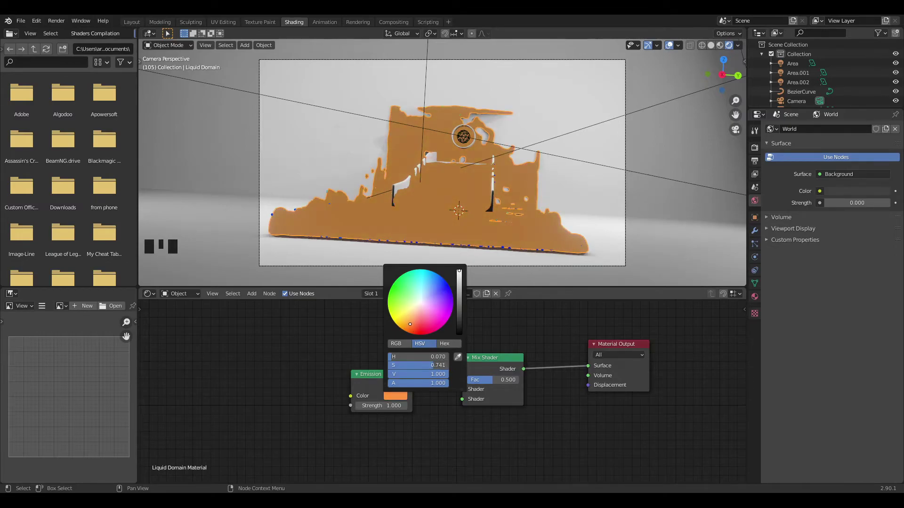
left_click(443, 344)
left_click_drag(408, 325, 408, 321)
scroll(408, 321, "down", 7)
scroll(408, 321, "up", 1)
left_click_drag(408, 321, 410, 325)
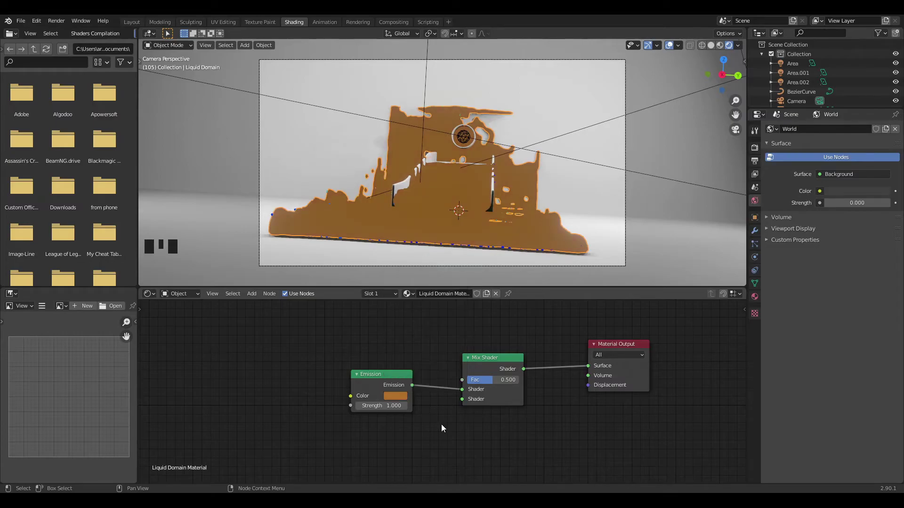
Add a Principled BSDF node and connect it to the Mix Shader's second shader input
key("shift+a")
left_click(404, 380)
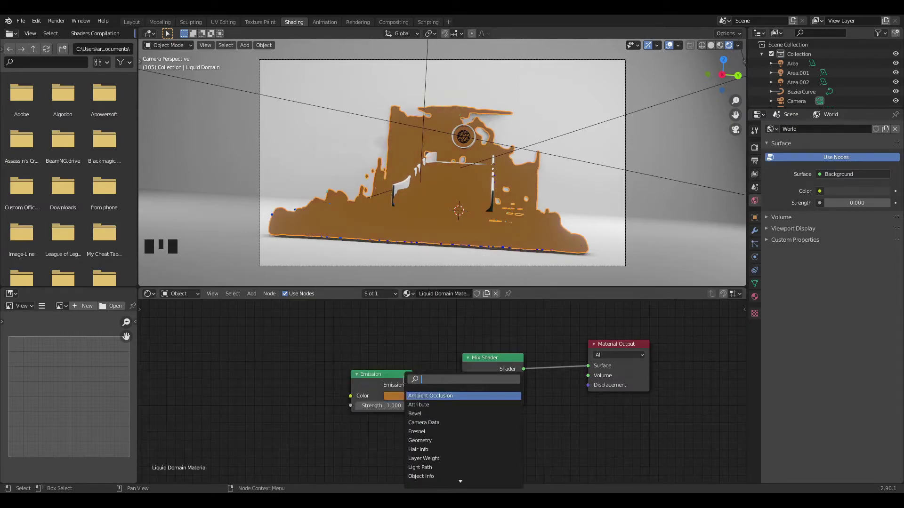
type("pr")
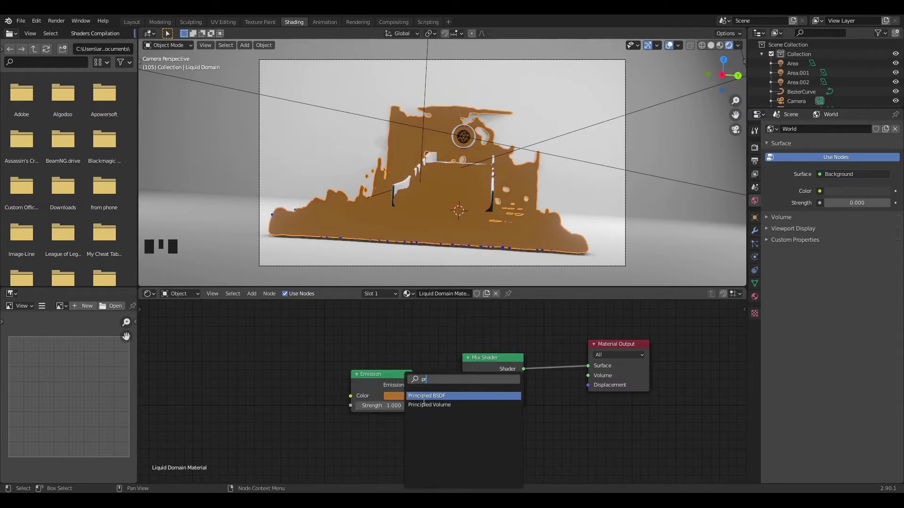
left_click(424, 396)
left_click_drag(409, 399, 438, 362)
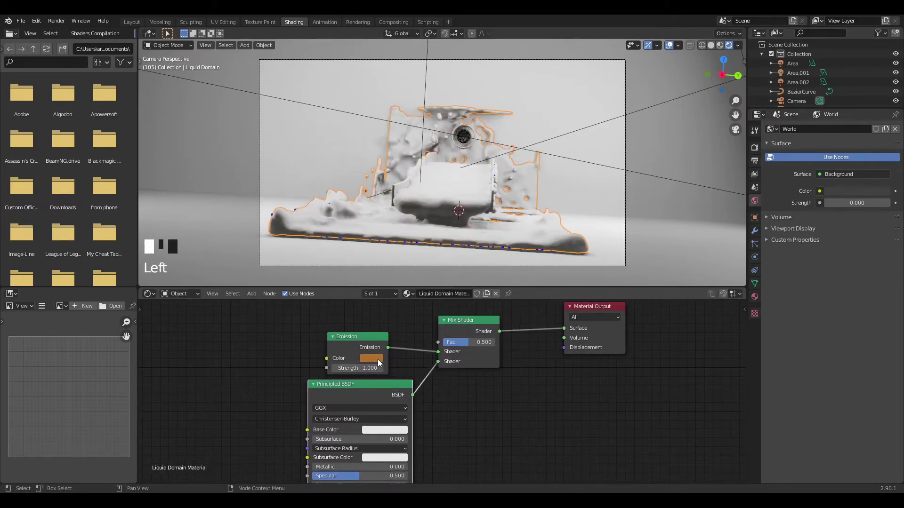
Try to copy the Emission color's hex code into the Principled BSDF's base color
left_click(379, 361)
left_click(402, 319)
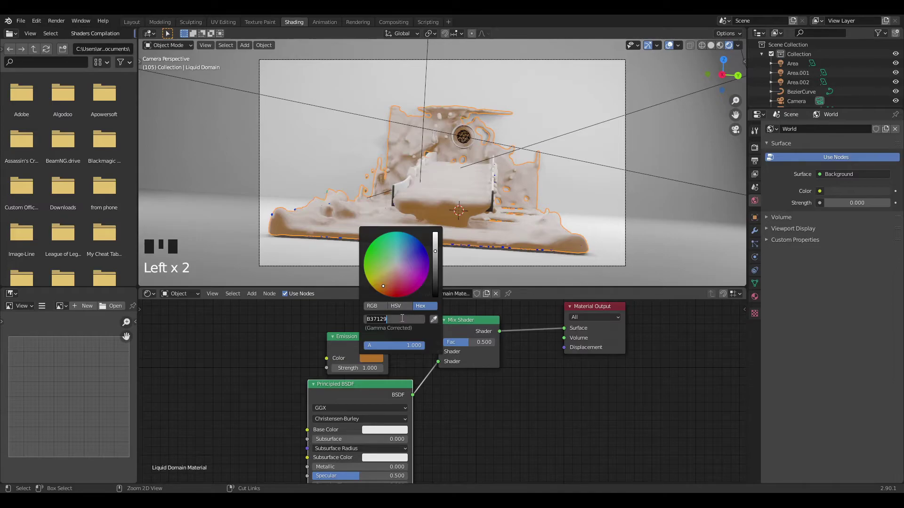
key("Return")
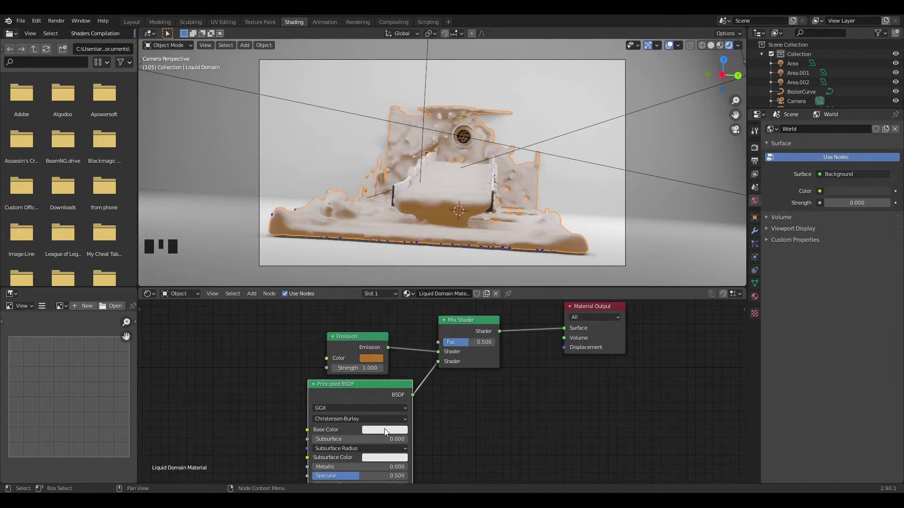
left_click(384, 429)
left_click(393, 391)
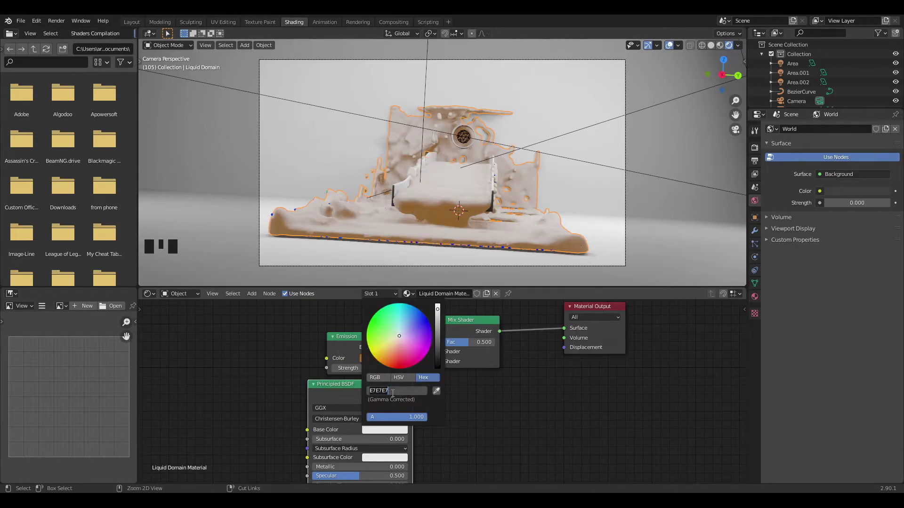
type("E7E7E7")
key("Return")
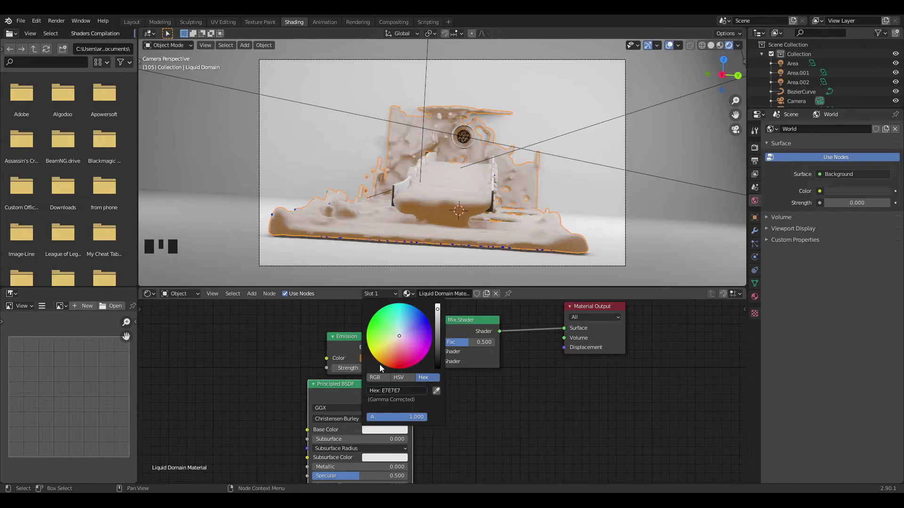
Copy the Emission hex code B37129 and apply it as the Principled BSDF's base color
left_click(368, 358)
left_click(389, 320)
key("ctrl+c")
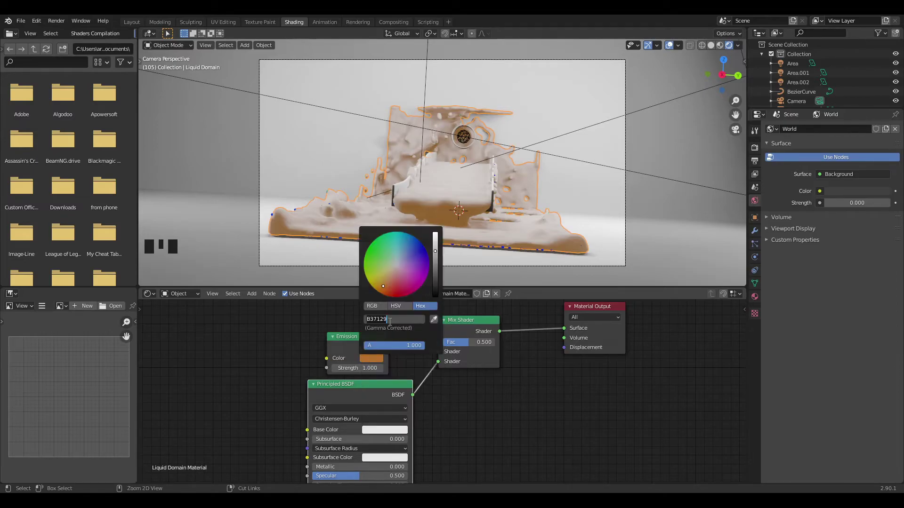
left_click(381, 431)
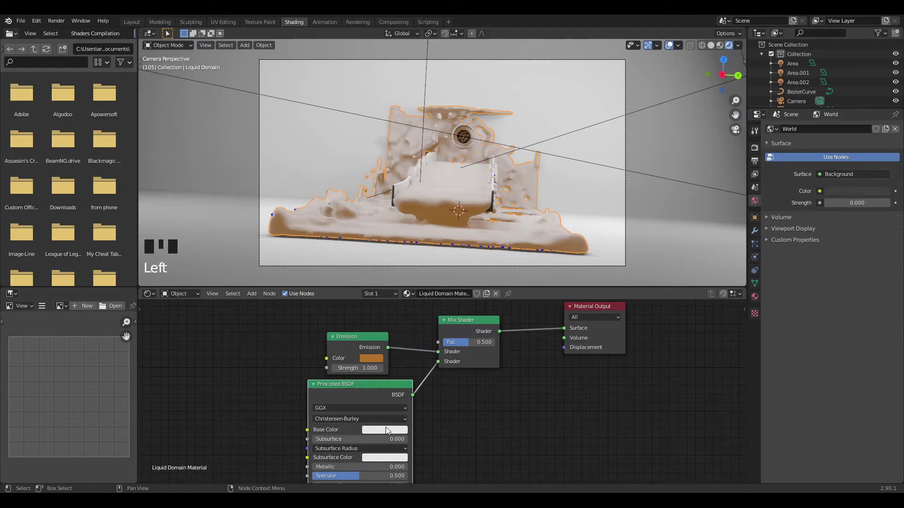
left_click(380, 430)
left_click(420, 391)
key("ctrl+v")
key("Return")
Set the Principled BSDF's Metallic to 1.000 and lower its Roughness close to zero
middle_click_drag(468, 424, 485, 358)
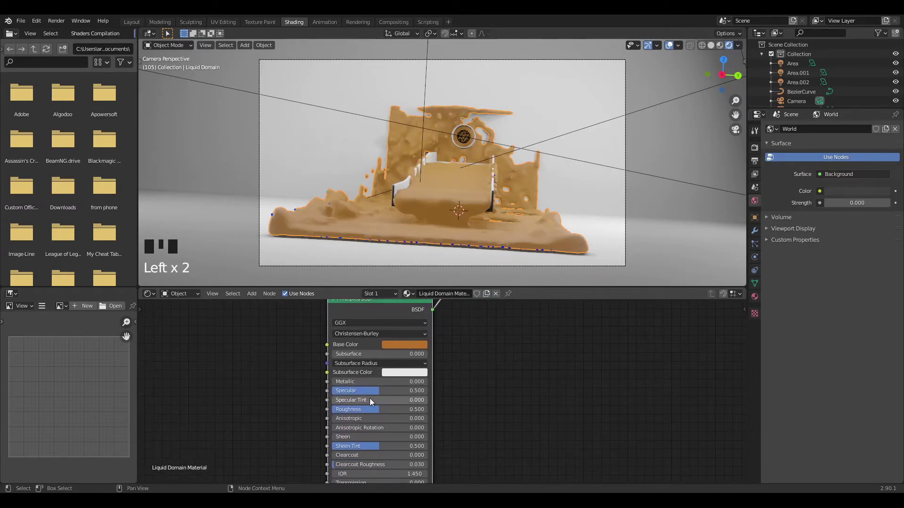
left_click_drag(343, 382, 426, 381)
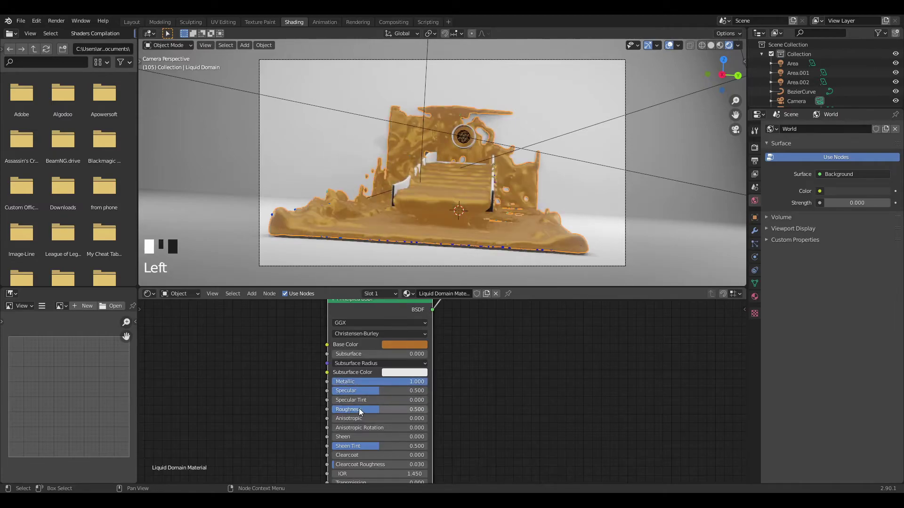
left_click_drag(361, 409, 335, 409)
Raise the Emission node's strength to 5.800
middle_click_drag(471, 361, 460, 388)
left_click_drag(393, 368, 436, 368)
scroll(436, 367, "up", 2)
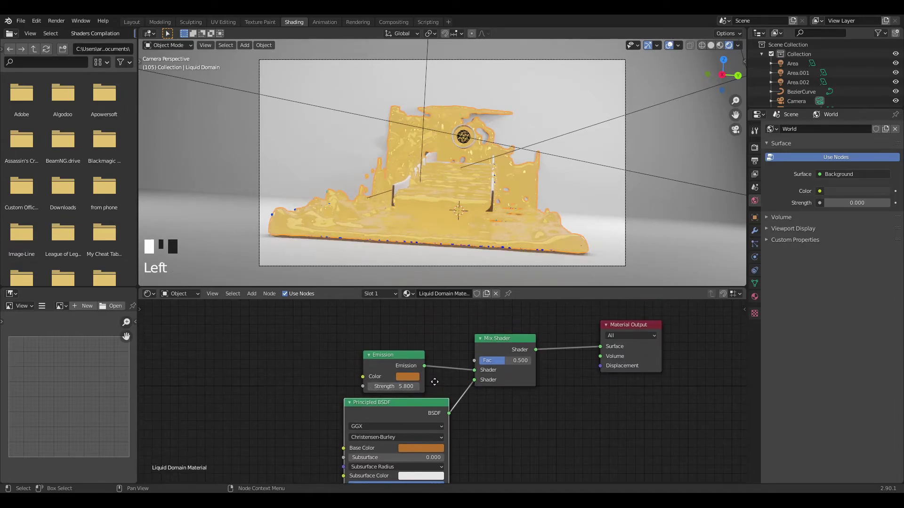
Add a Fresnel node above the Emission node and connect it to the Mix Shader's Fac input
key("shift+a")
left_click(451, 326)
type("f")
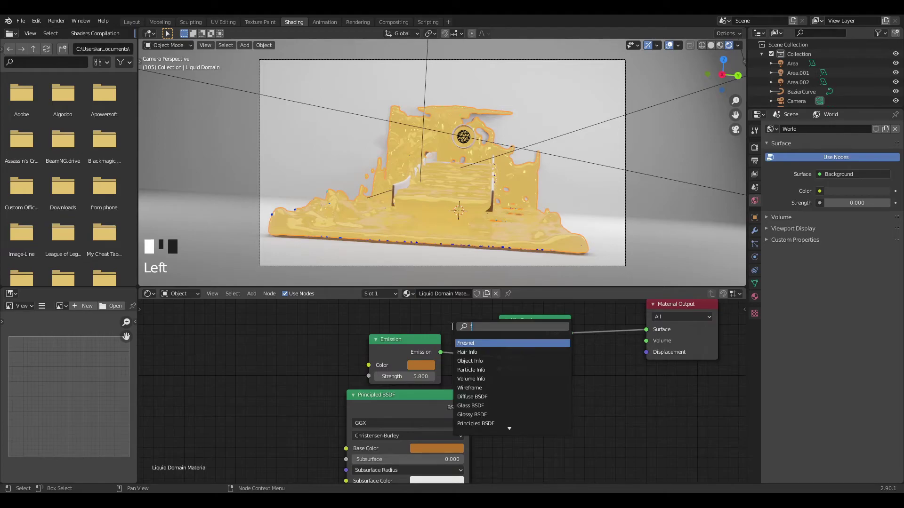
key("Return")
left_click(436, 332)
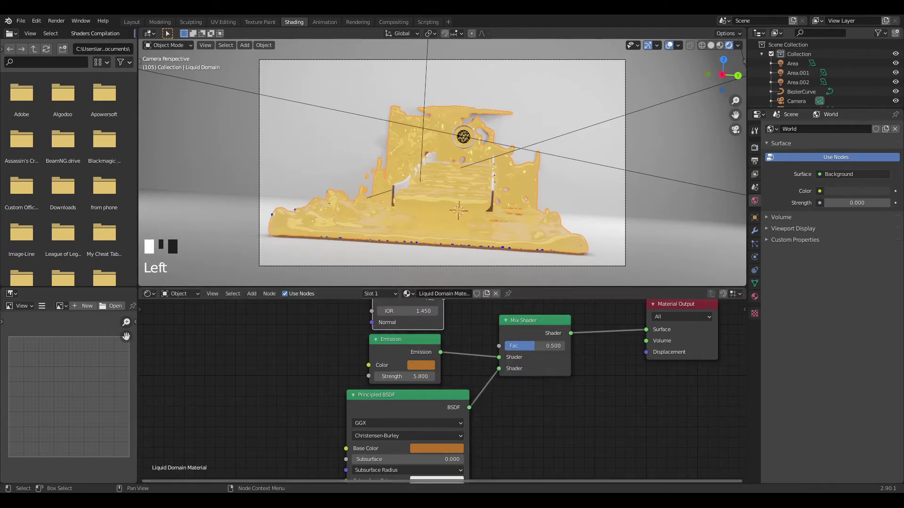
scroll(454, 344, "down", 1)
middle_click_drag(454, 344, 447, 393)
left_click_drag(434, 354, 491, 399)
Lower the Fresnel IOR to 0.500 and swap the Emission and Principled BSDF connections on the Mix Shader
scroll(444, 234, "up", 3)
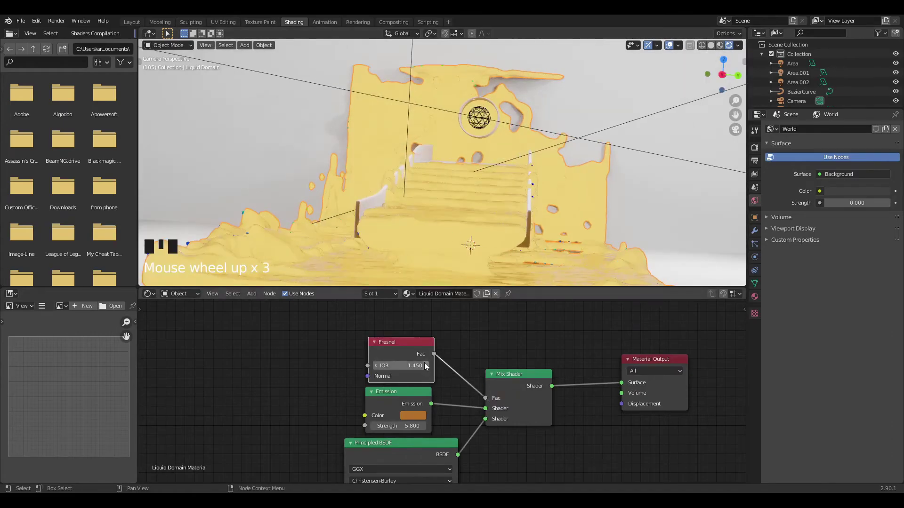
left_click_drag(400, 366, 366, 366, "shift")
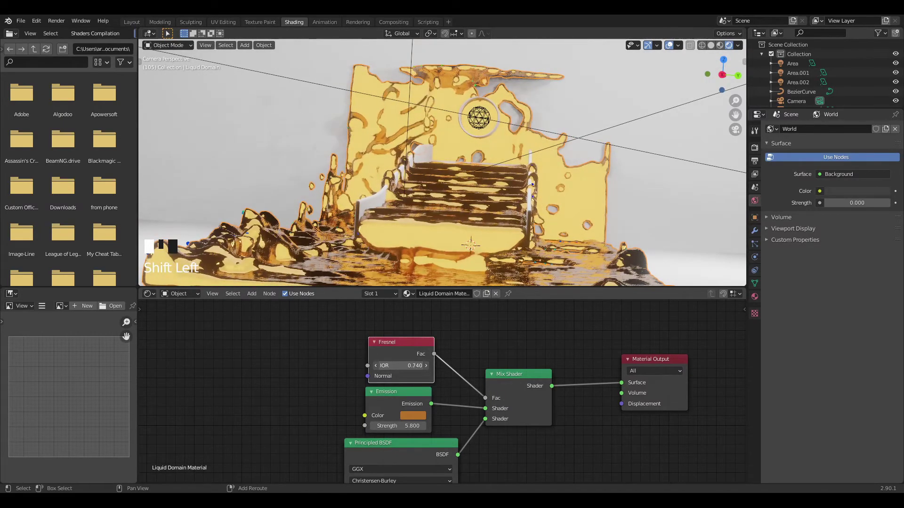
left_click_drag(485, 419, 486, 408)
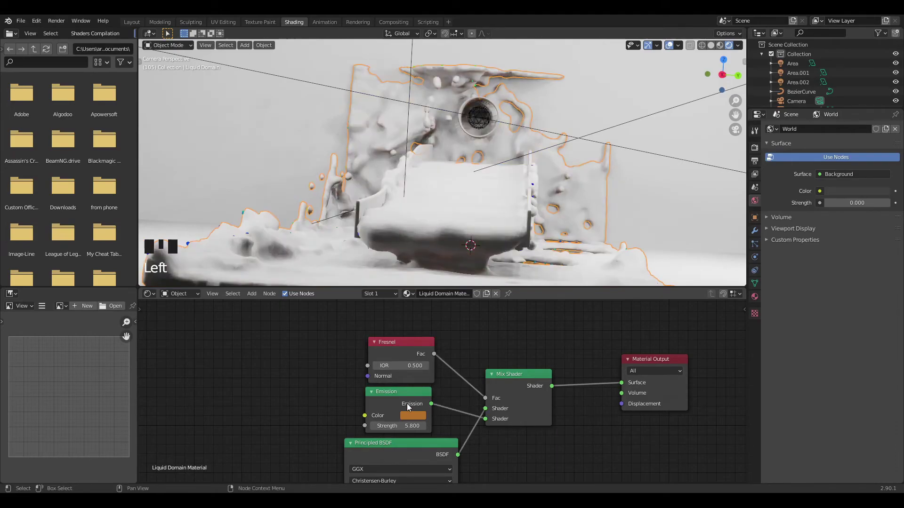
Raise the Fresnel IOR to 1.190 and the Emission strength to 20.400 in the liquid's material
mouse_move(400, 366)
left_mouse_down("shift")
mouse_move(425, 366)
mouse_move(418, 366)
left_mouse_up("shift")
middle_click_drag(532, 261, 465, 261)
mouse_move(403, 366)
left_mouse_down("shift")
mouse_move(392, 365)
mouse_move(409, 366)
left_mouse_up("shift")
left_click_drag(398, 426, 404, 426)
middle_click_drag(452, 244, 402, 244)
scroll(412, 242, "down", 2)
key("KP_0")
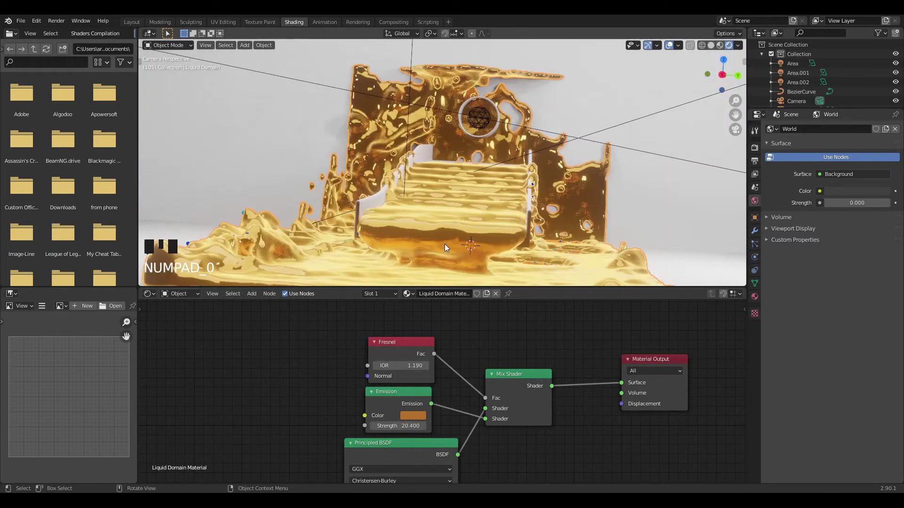
Create a new material for the floor plane and name it "ground"
left_click(652, 187)
middle_click_drag(623, 210, 606, 196)
key("KP_0")
left_click(621, 239)
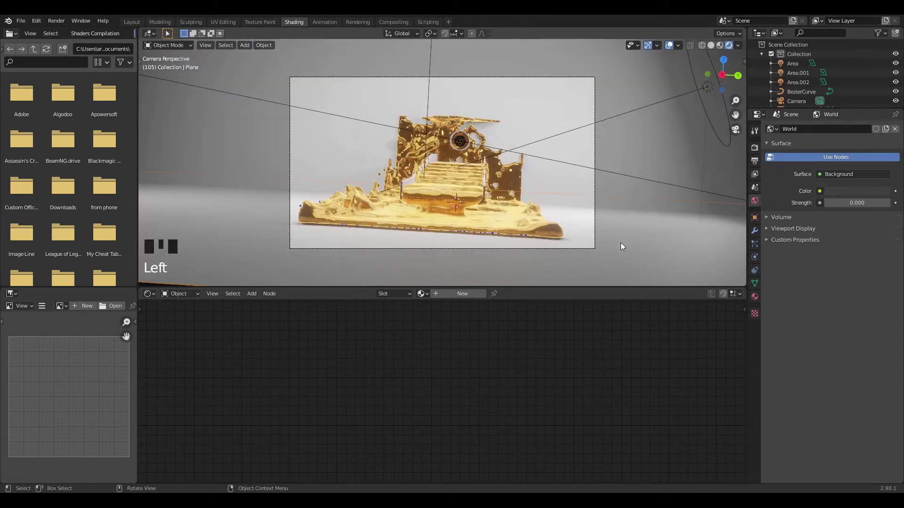
left_click(460, 296)
left_click(425, 293)
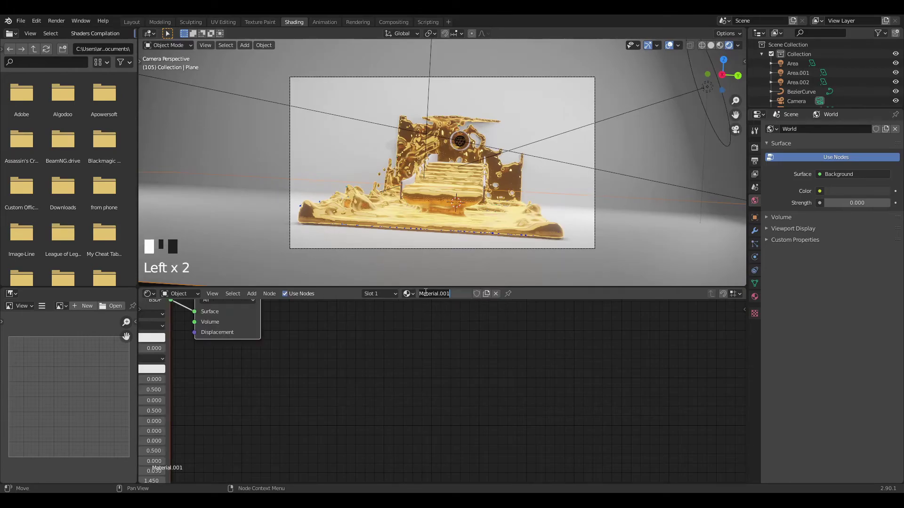
type("g")
key("Return")
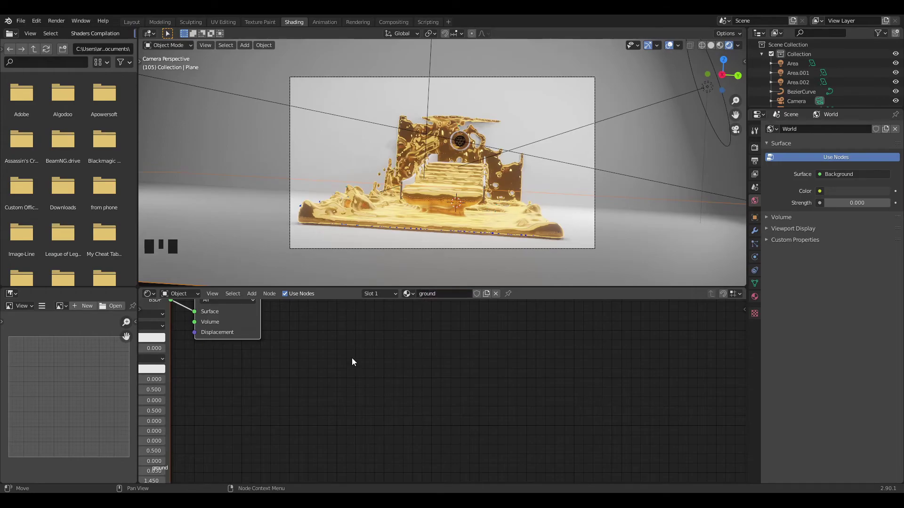
Set the ground material's Roughness to 0.000 and its Specular to 1.000
key("Home")
scroll(521, 374, "down", 2)
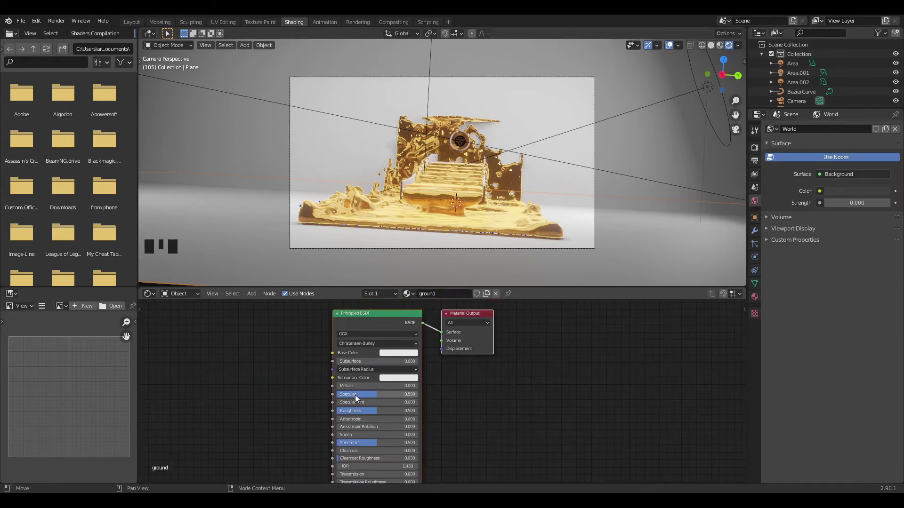
left_click_drag(370, 412, 326, 412)
left_click_drag(377, 397, 417, 396)
middle_click_drag(478, 349, 470, 372)
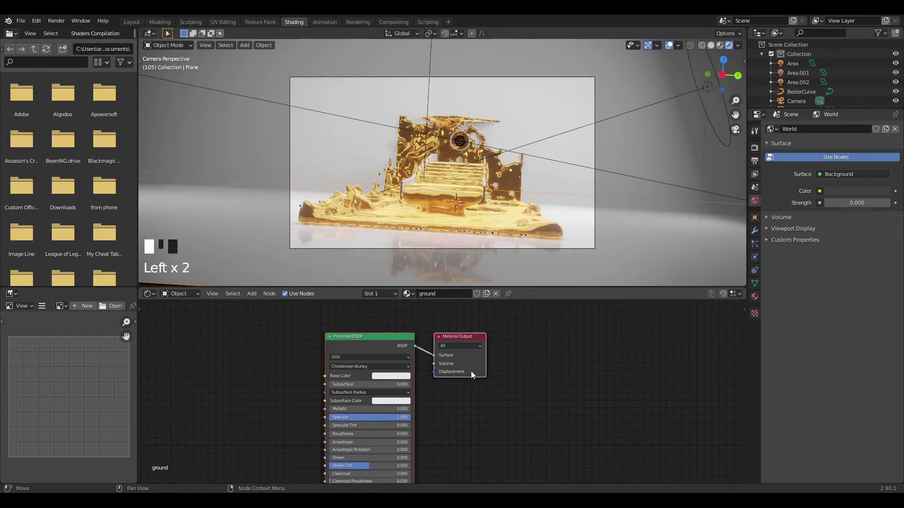
Assign the existing ground material to the pipe cylinder
left_click(467, 148)
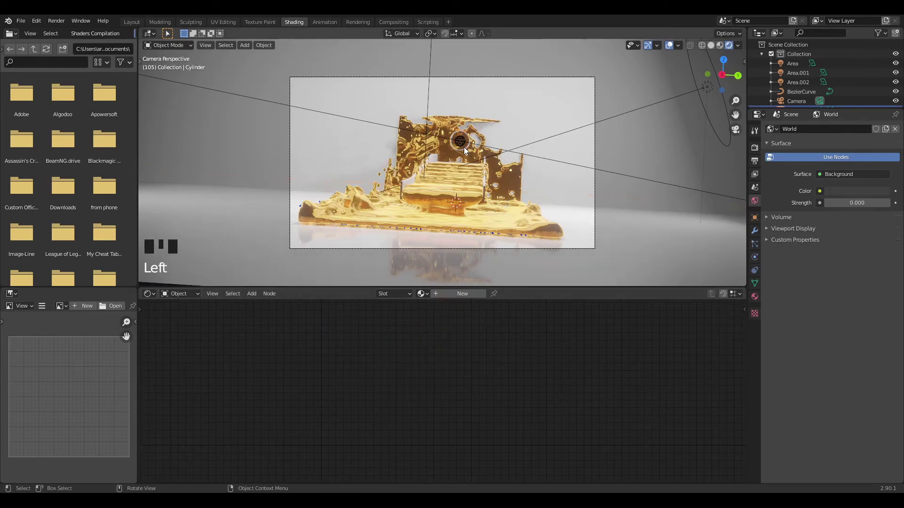
middle_click_drag(505, 146, 501, 164)
scroll(495, 154, "up", 2)
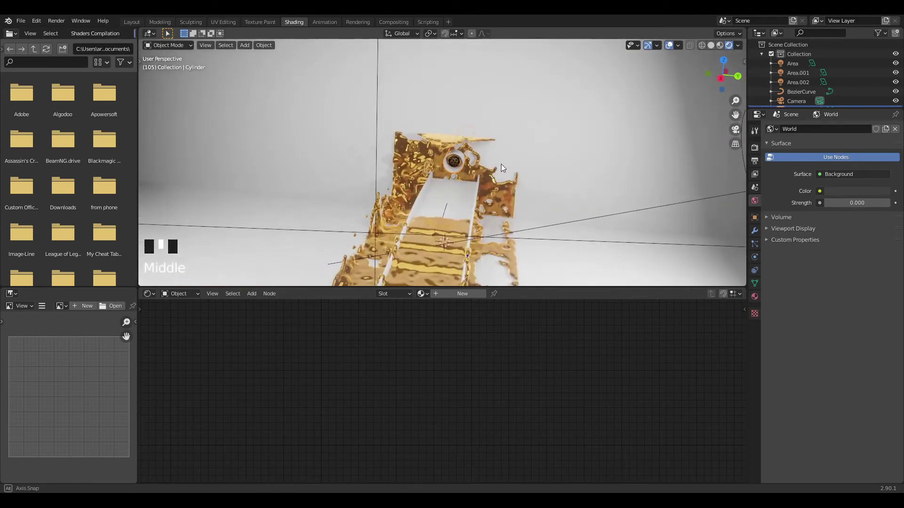
left_click(422, 294)
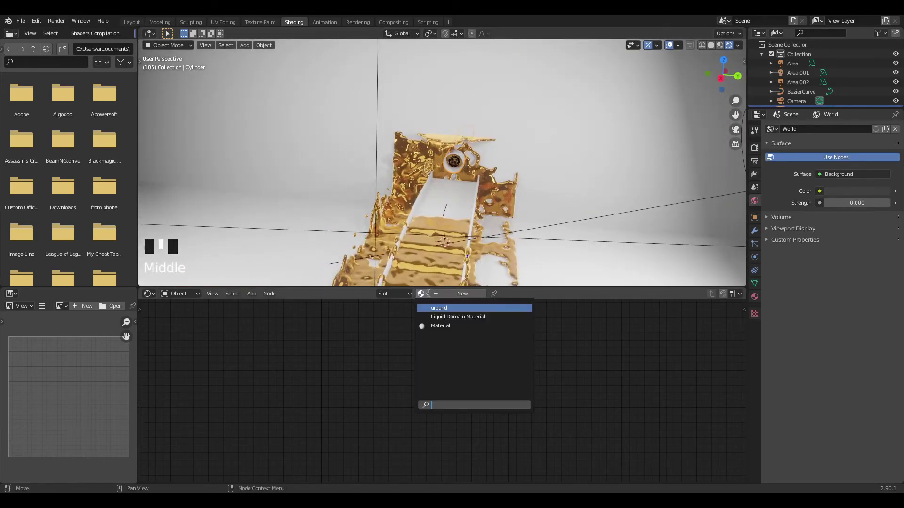
left_click(439, 308)
Assign the existing ground material to the backdrop wall, Plane.001, and return to the camera view
left_click(535, 128)
left_click(518, 160)
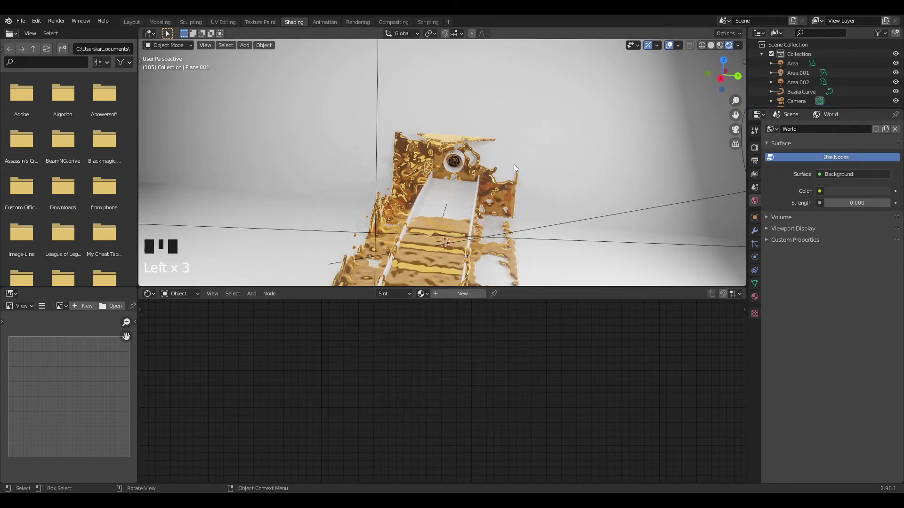
left_click(428, 295)
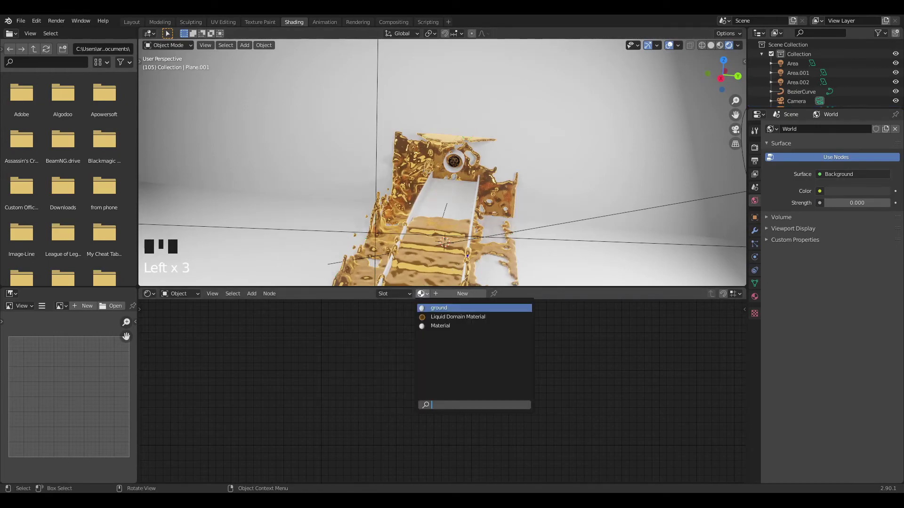
left_click(437, 309)
key("KP_0")
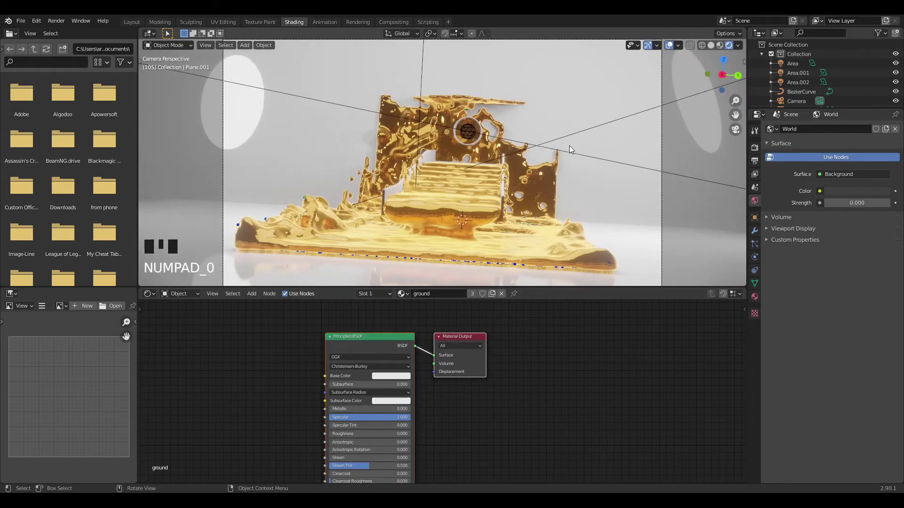
Play the liquid animation from the first frame through the camera in the Layout workspace, and stop it after the pour begins
key("space")
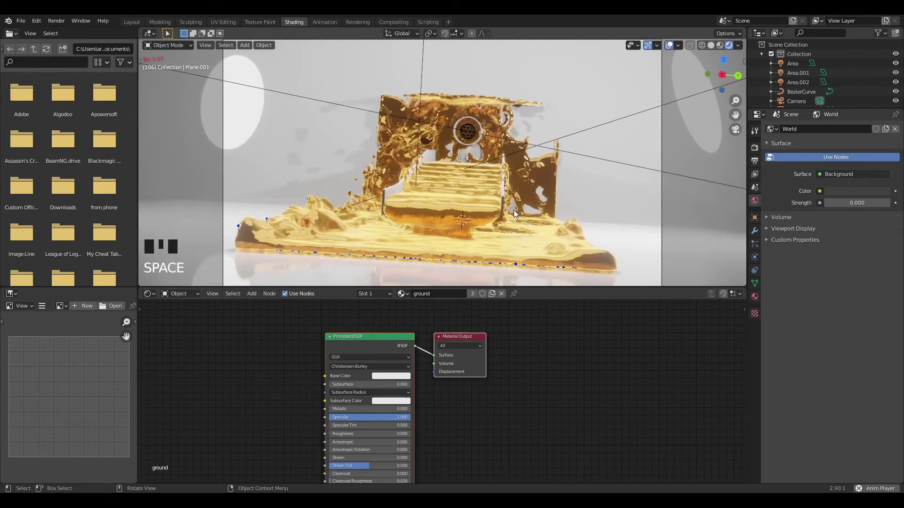
left_click(130, 21)
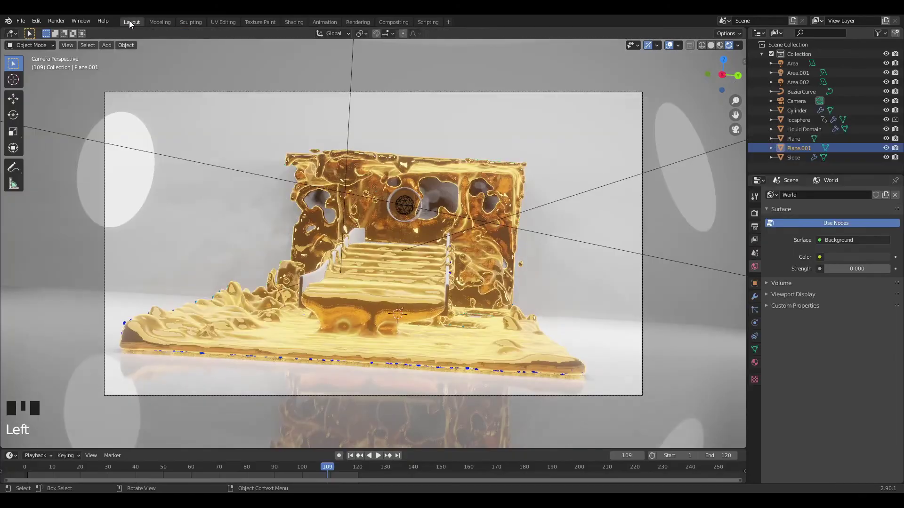
key("KP_0")
key("KP_0")
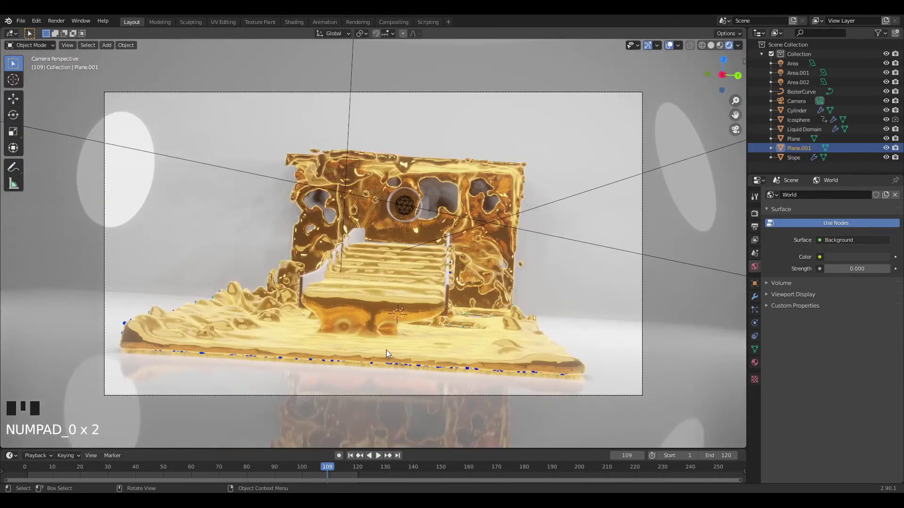
key("shift+Left")
key("space")
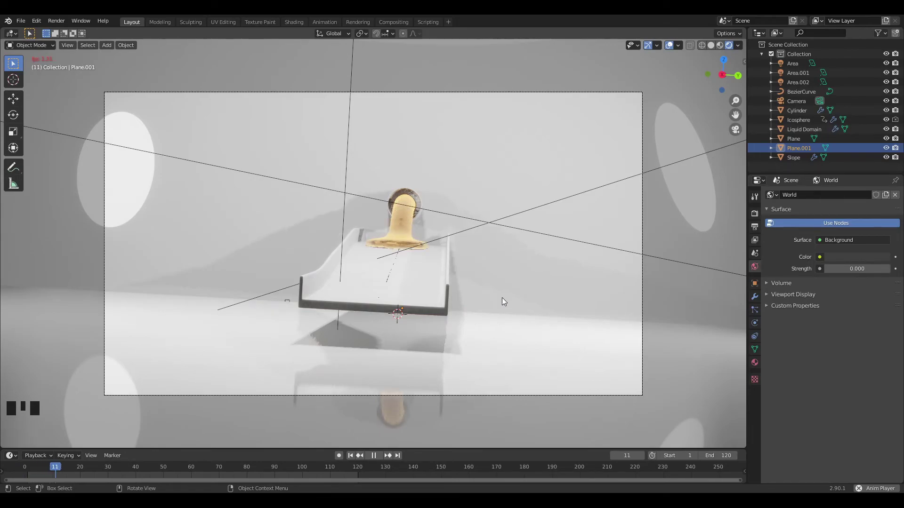
key("space")
Try the Very High Contrast look in the render's color management, and settle on Medium High Contrast
left_click(755, 214)
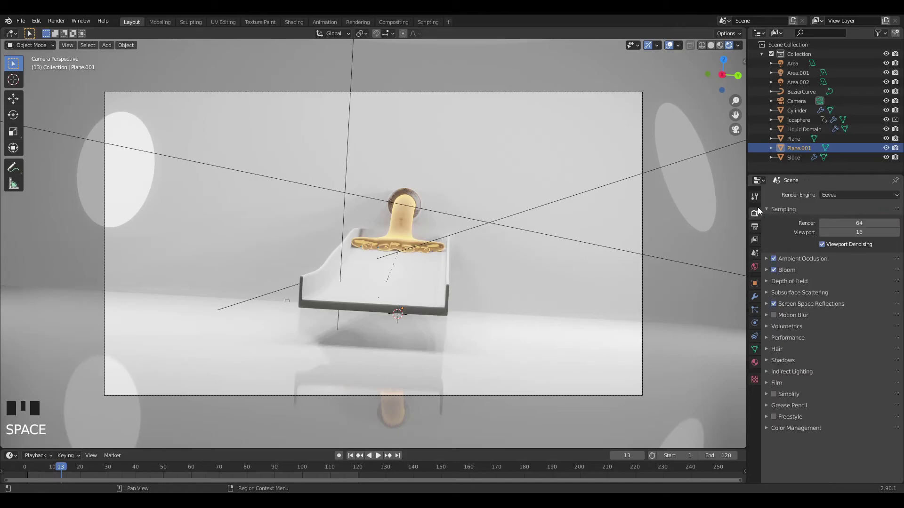
left_click(783, 428)
scroll(823, 417, "down", 2)
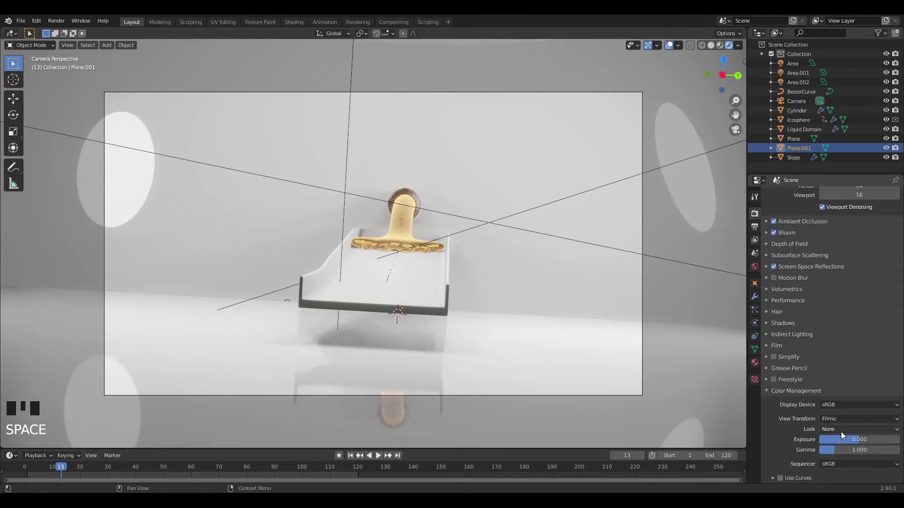
left_click(841, 429)
left_click(840, 407)
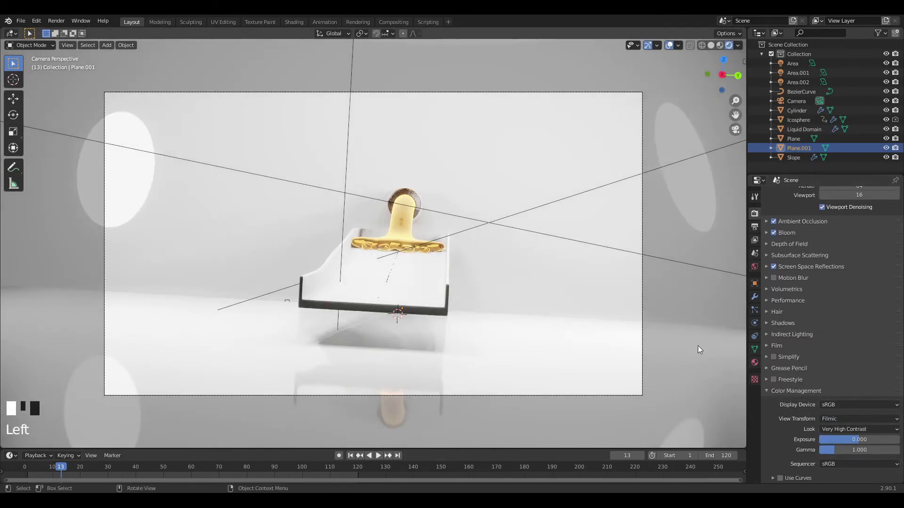
left_click(834, 430)
left_click(840, 387)
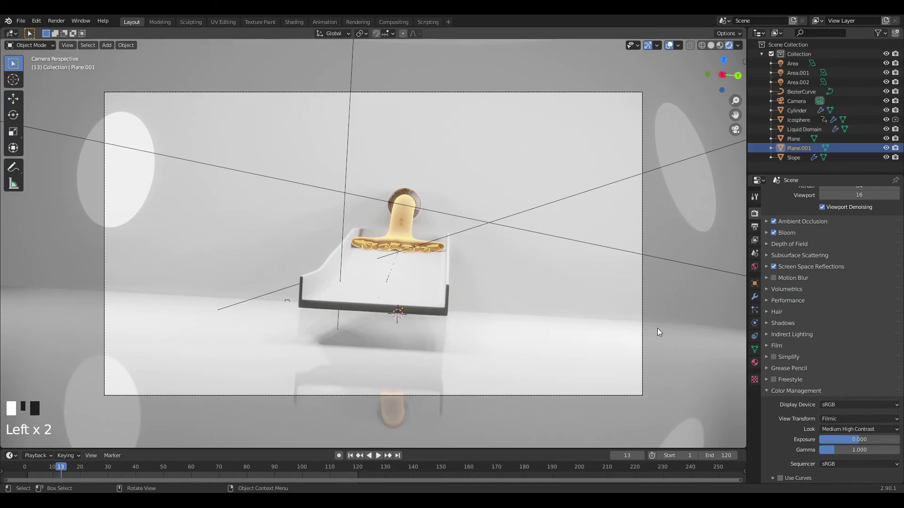
Set the render output path to "fdafdfas"
left_click(754, 228)
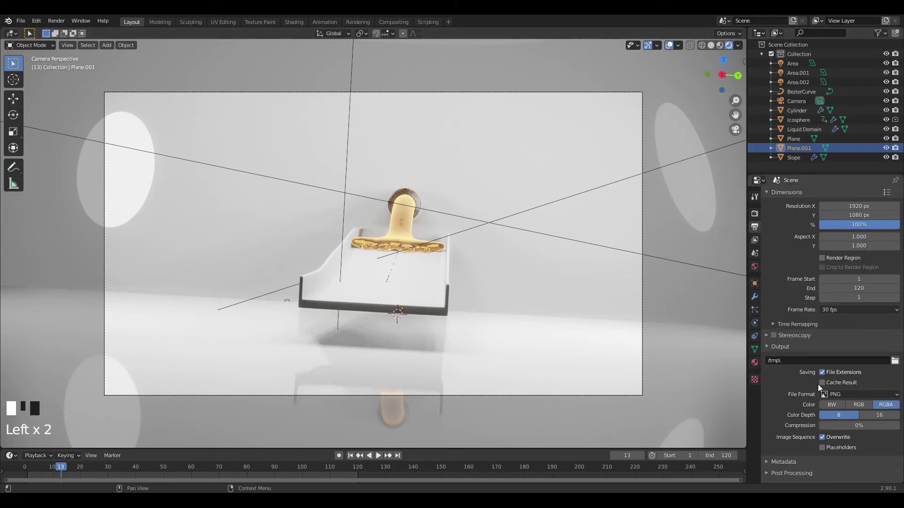
left_click(819, 361)
type("fdafdfas")
key("Return")
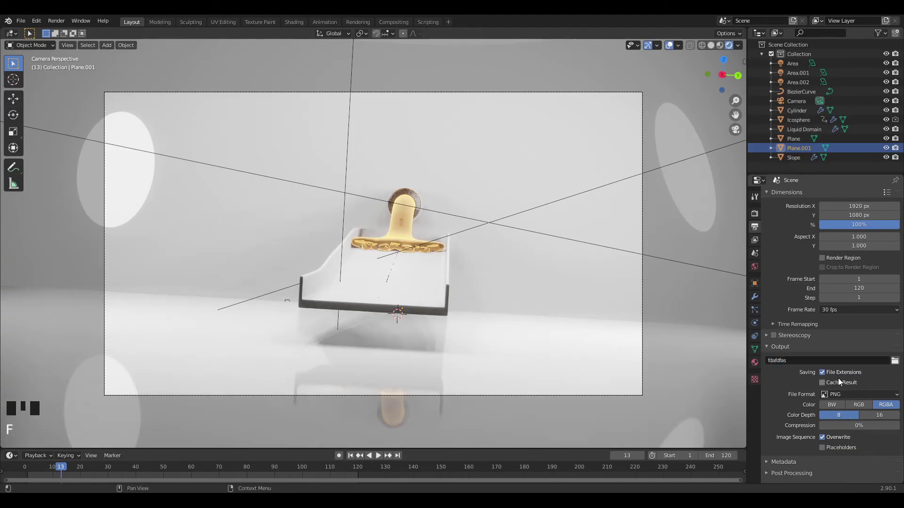
Set the output format to FFmpeg video with an MPEG-4 container and Perceptually lossless output quality
left_click(855, 394)
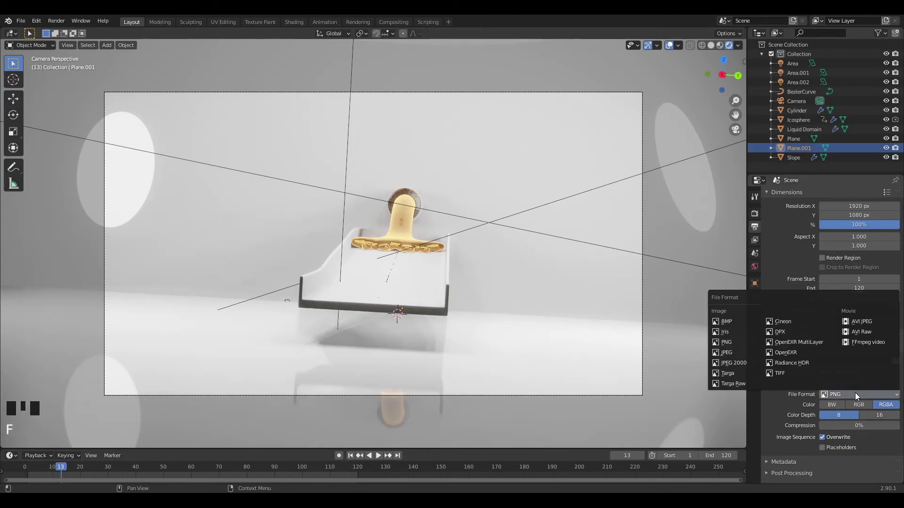
left_click(863, 341)
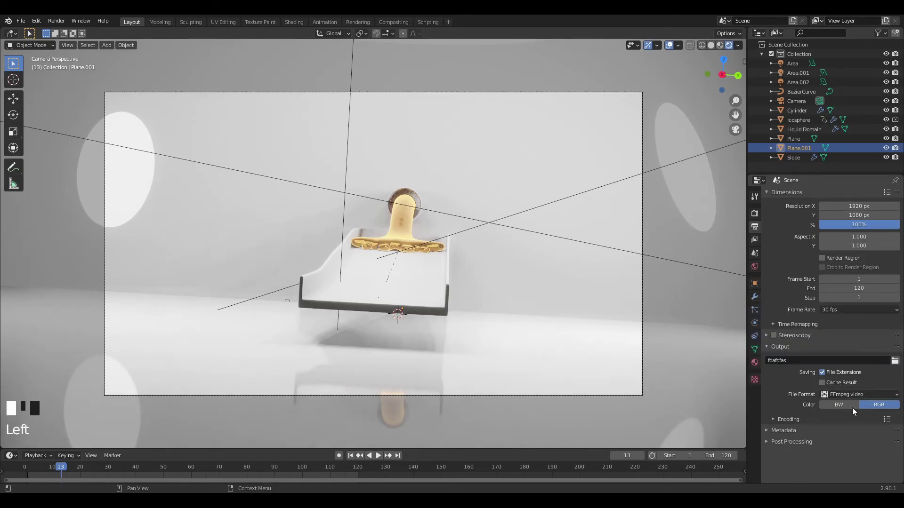
left_click(792, 419)
left_click(838, 432)
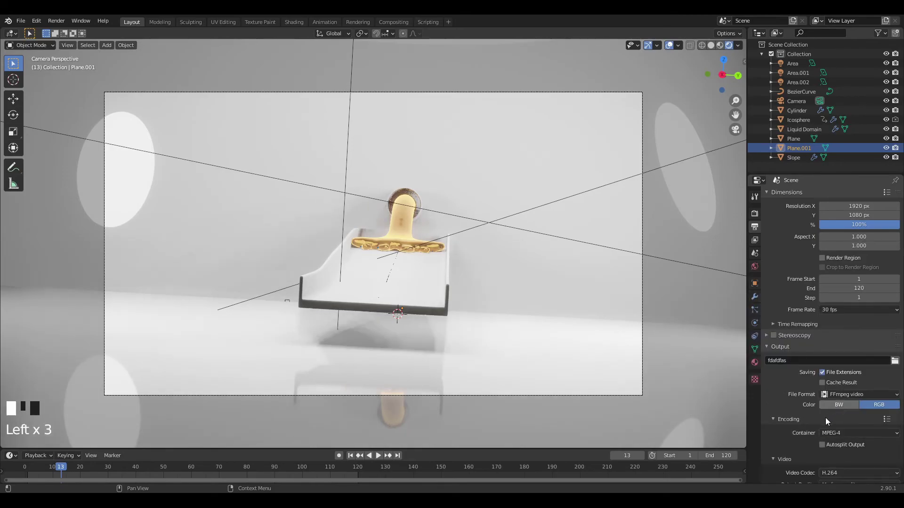
scroll(826, 417, "down", 5)
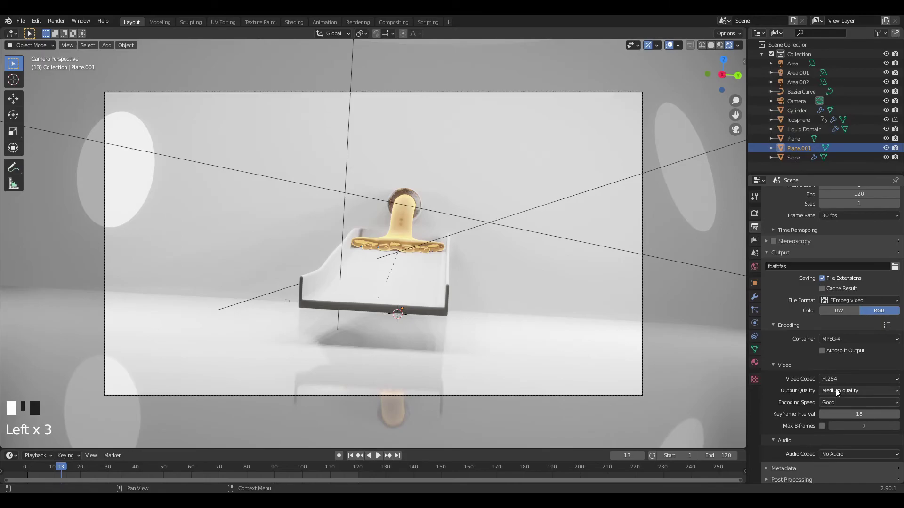
left_click(836, 391)
left_click(843, 363)
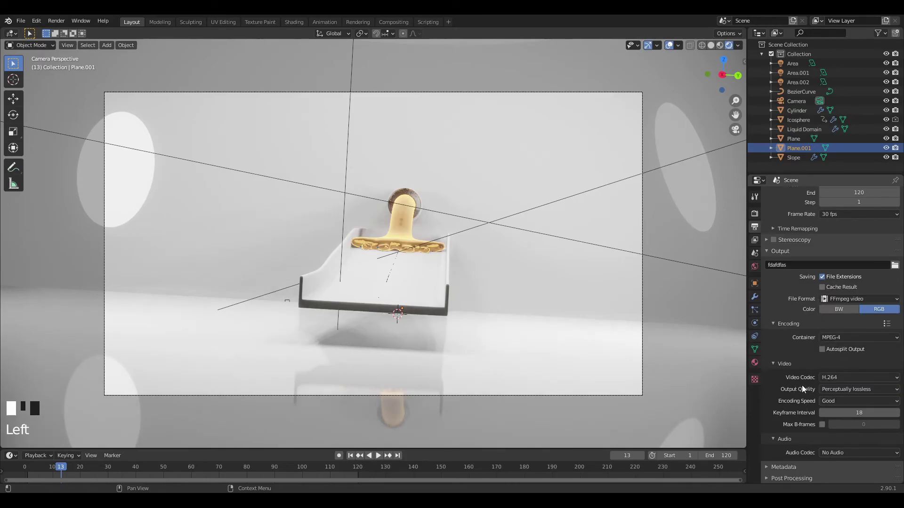
scroll(716, 252, "up", 2)
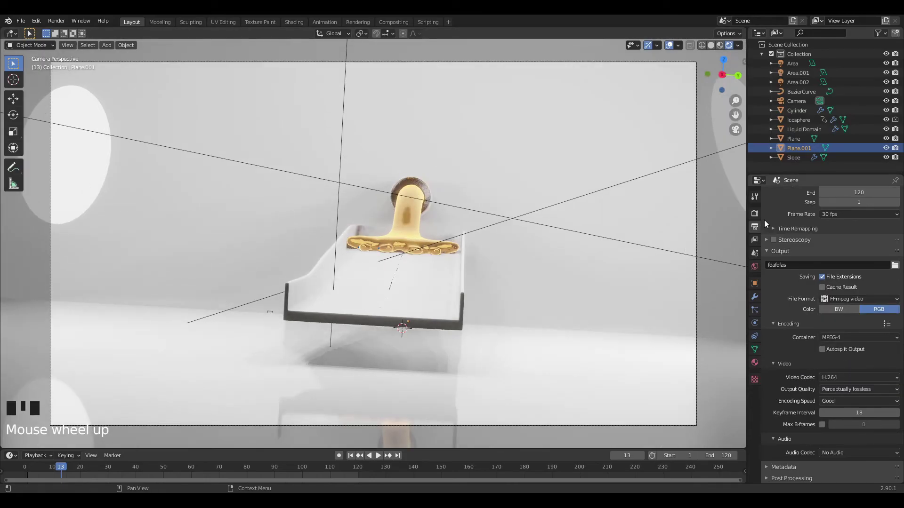
scroll(809, 215, "up", 4)
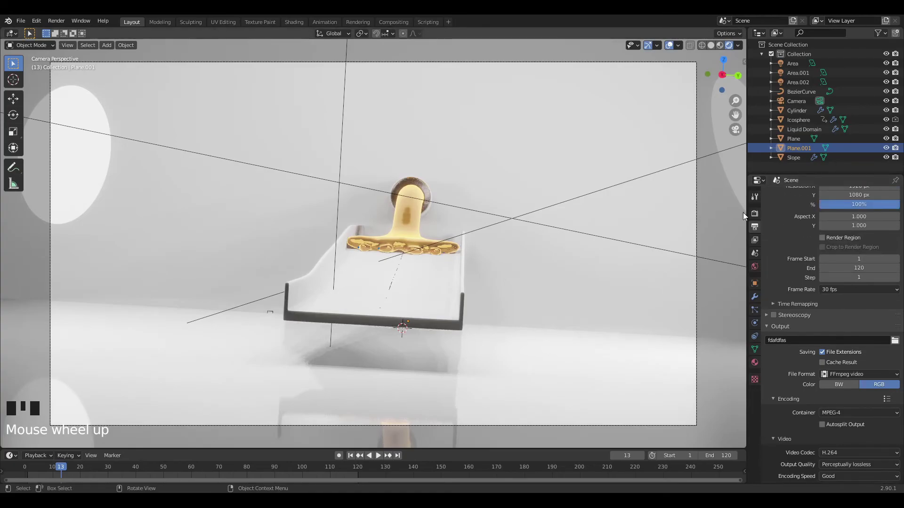
left_click(755, 213)
scroll(804, 233, "up", 3)
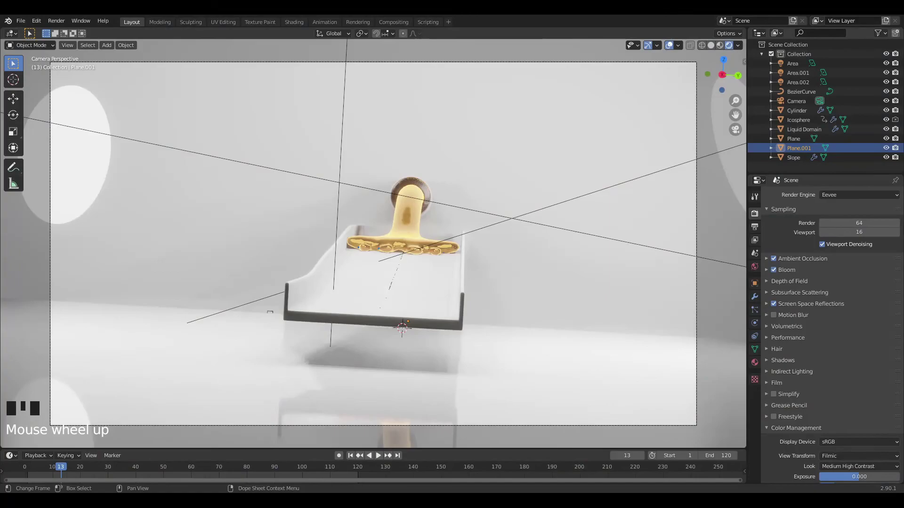
Create a new material for the Slope channel in the Shading workspace
left_click(401, 316)
left_click(293, 20)
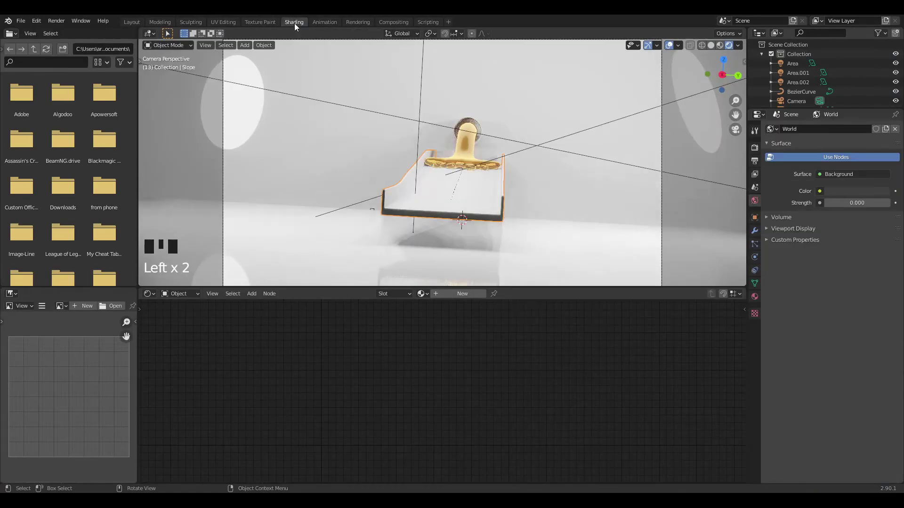
left_click(464, 293)
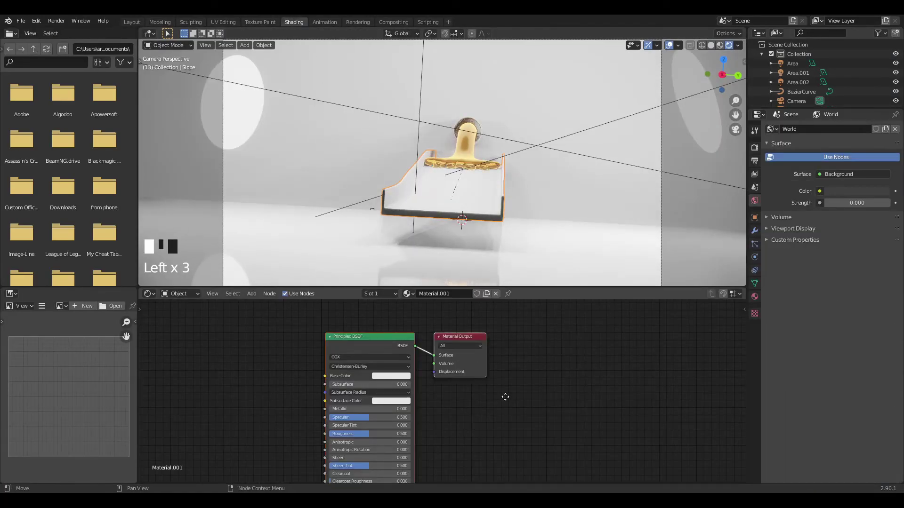
Give the Slope material a dark grey base color, Roughness 0.000 and Metallic 1.000
middle_click_drag(504, 395, 543, 337)
left_click_drag(395, 376, 354, 376)
left_click(436, 321)
left_click(447, 245)
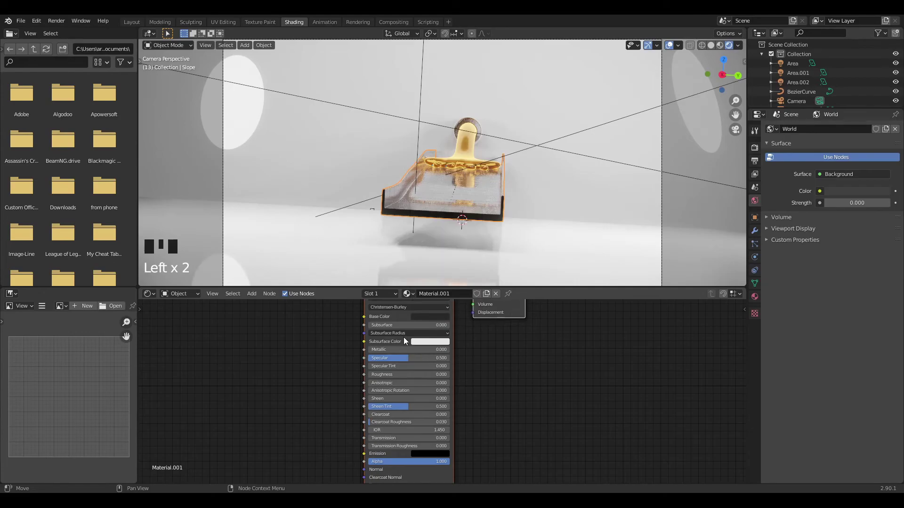
left_click_drag(380, 349, 450, 350)
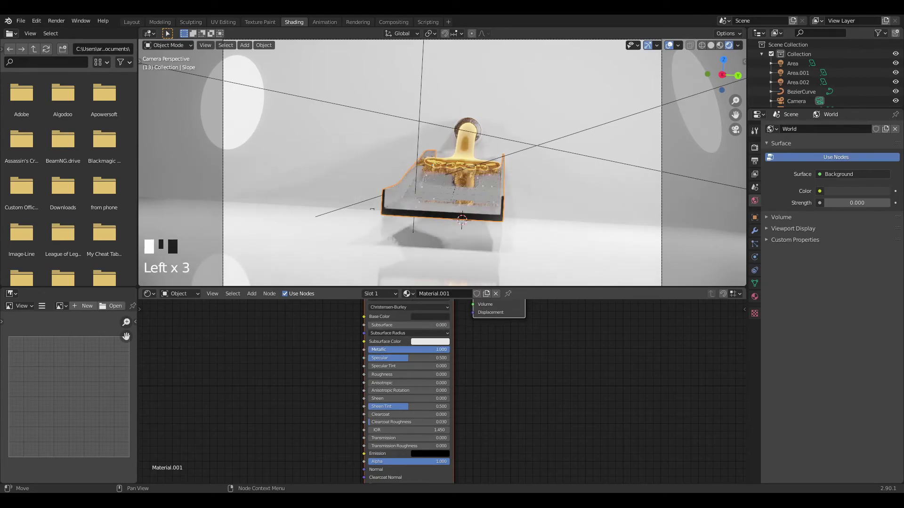